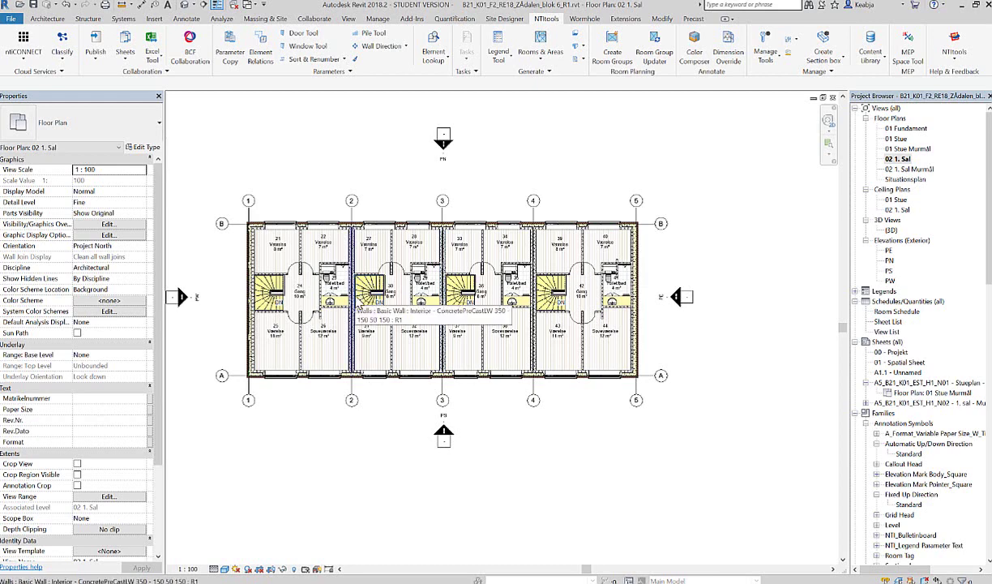
- Look over the rooms on the 01 Stue plan, then return to the 02 1. Sal floor plan
scroll(412, 219, up, 2)
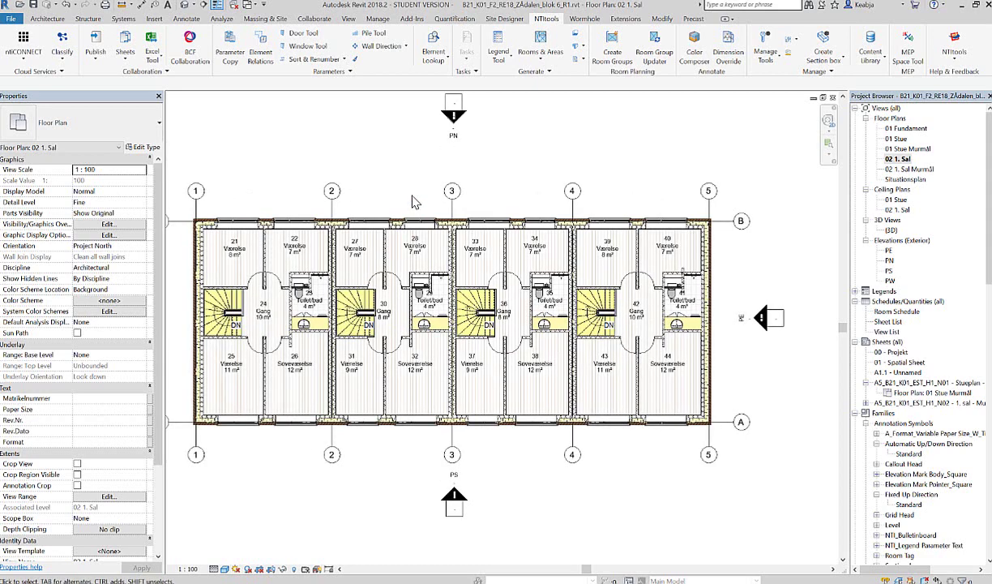
middle_drag(412, 202, 465, 212)
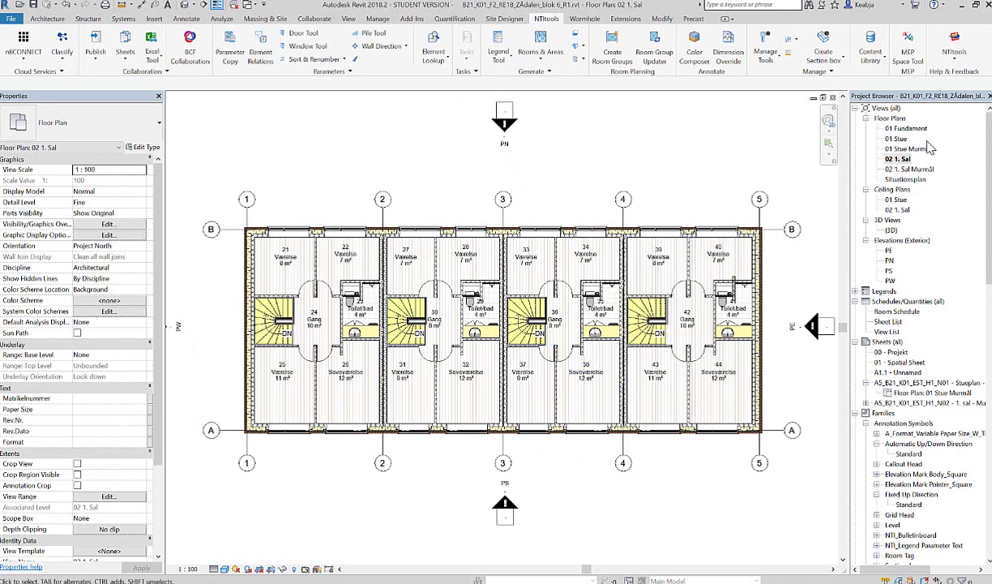
click(890, 138)
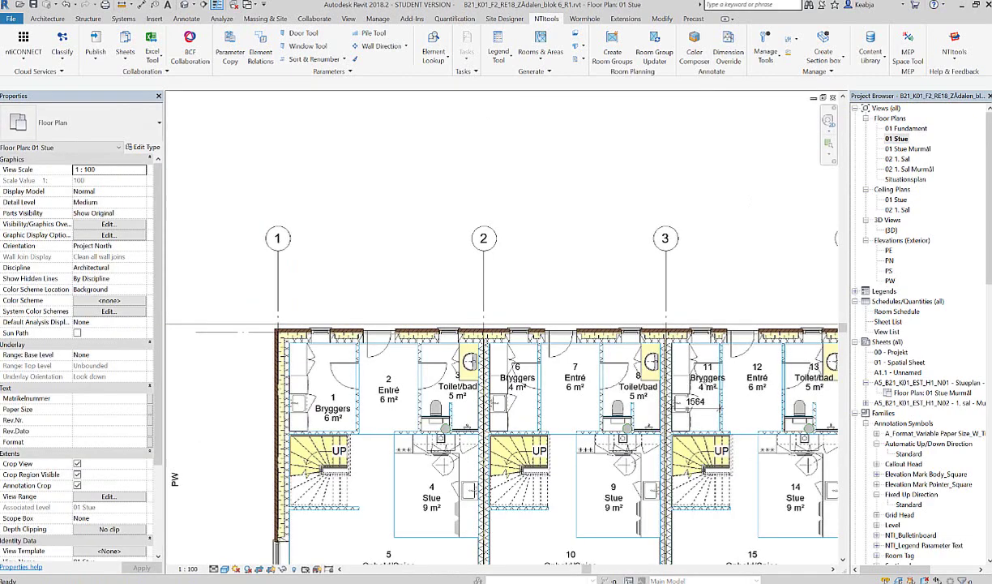
middle_drag(578, 386, 519, 280)
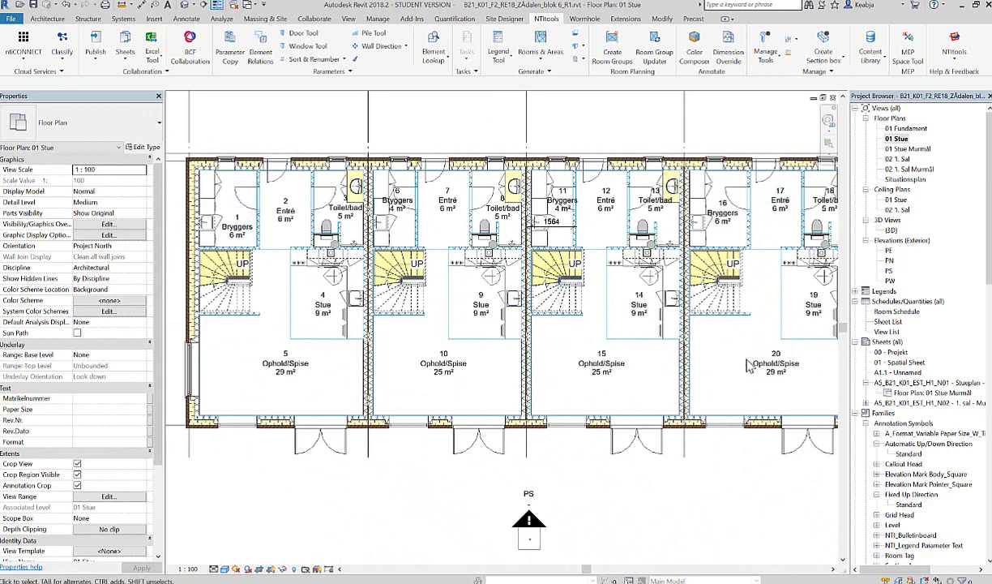
scroll(741, 365, down, 2)
scroll(742, 365, up, 2)
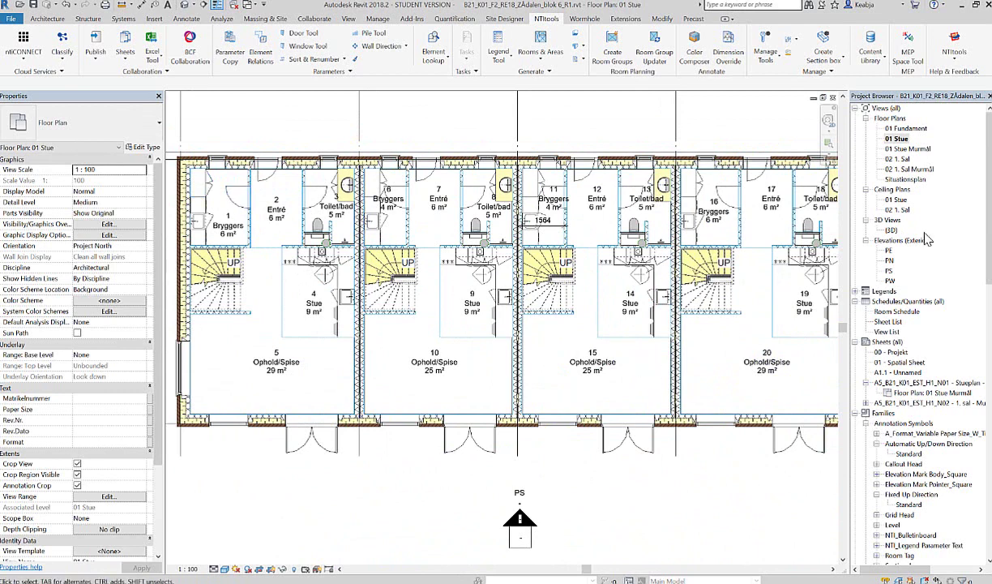
double_click(902, 160)
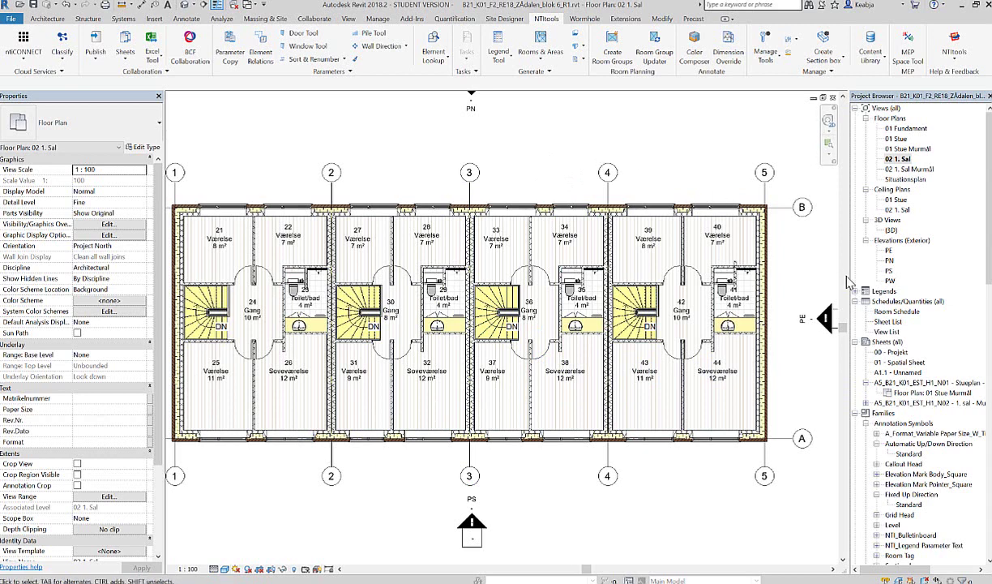
- Start a new Rooms-category schedule, saving the project at the reminder
click(891, 311)
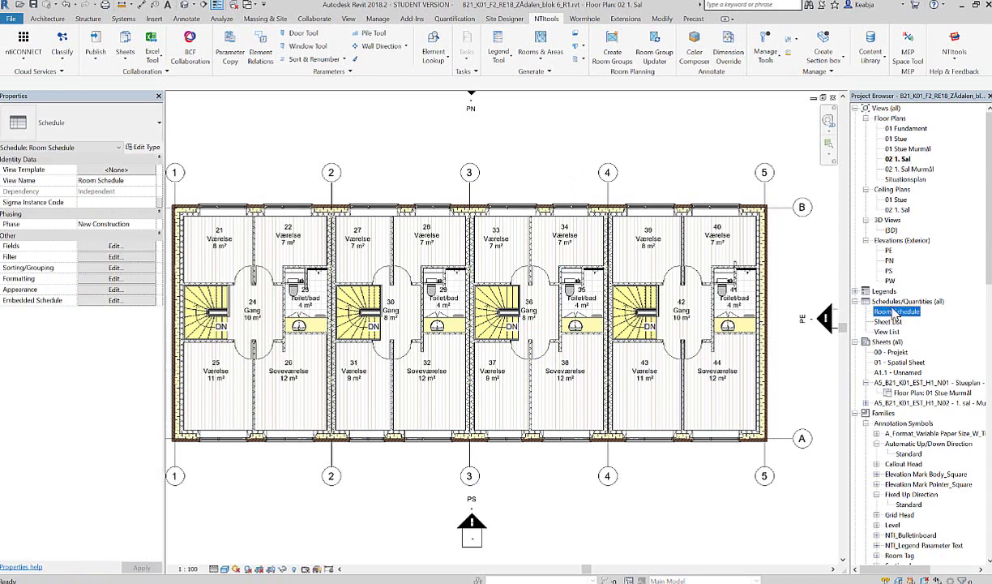
right_click(900, 300)
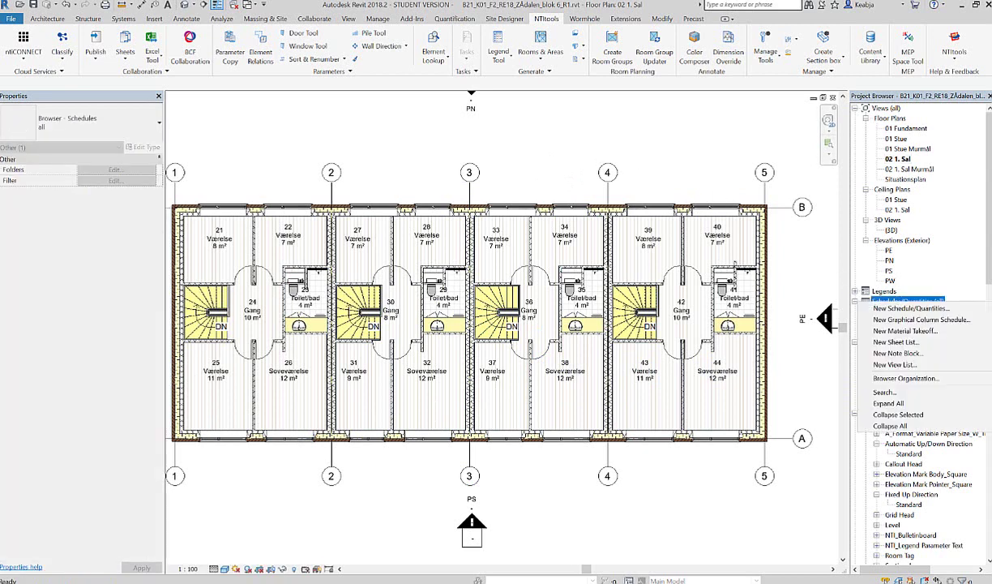
click(911, 308)
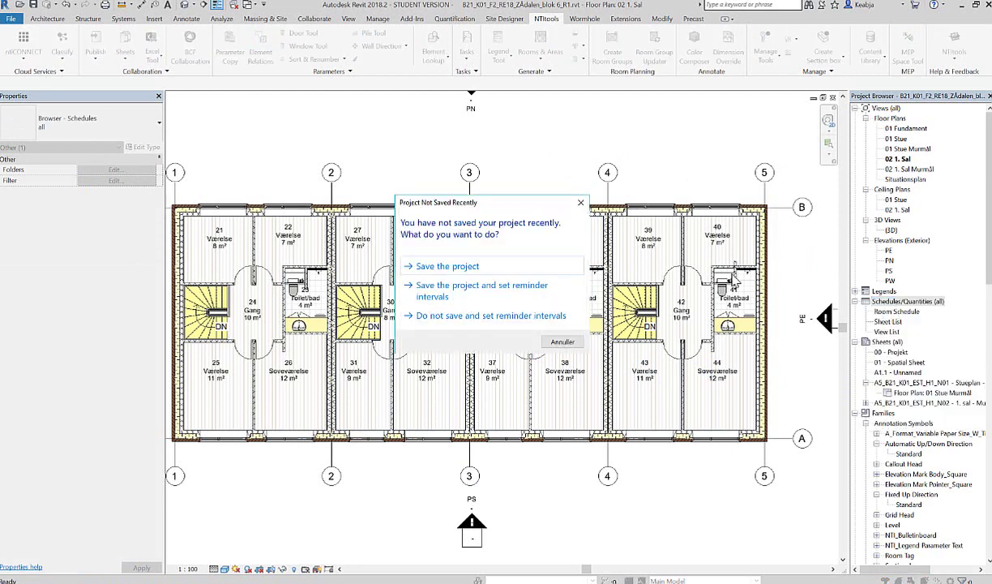
click(434, 268)
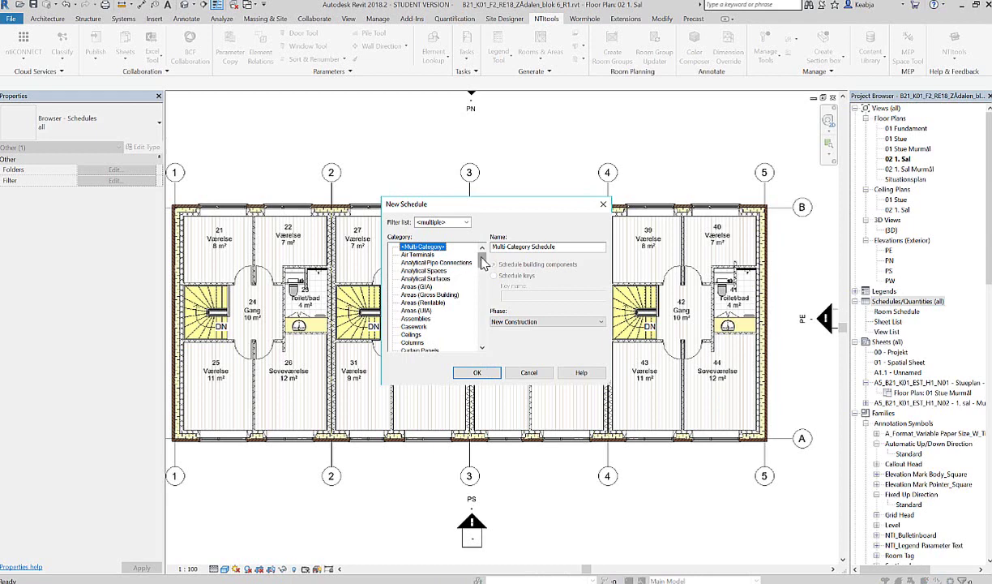
scroll(458, 259, down, 15)
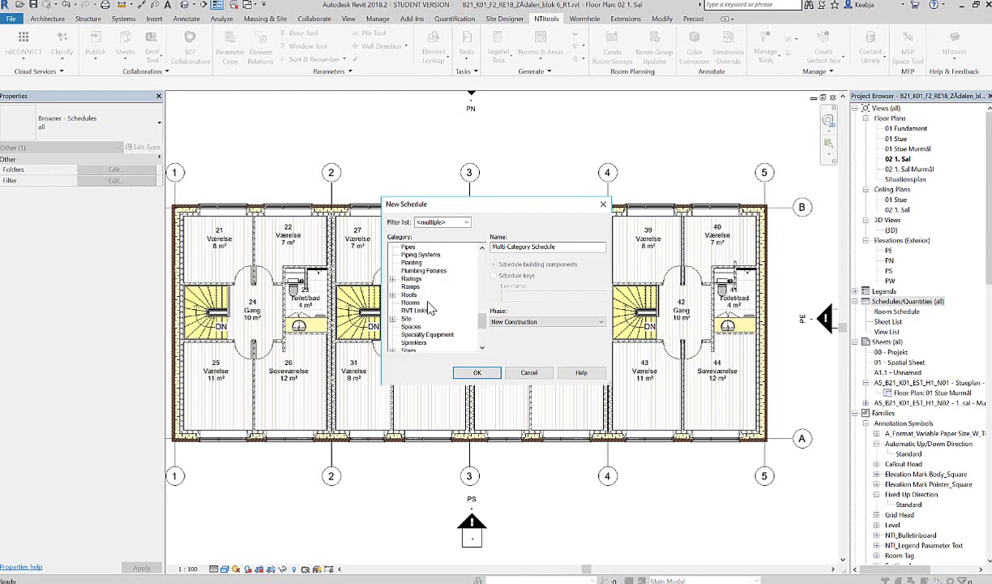
click(412, 301)
click(477, 372)
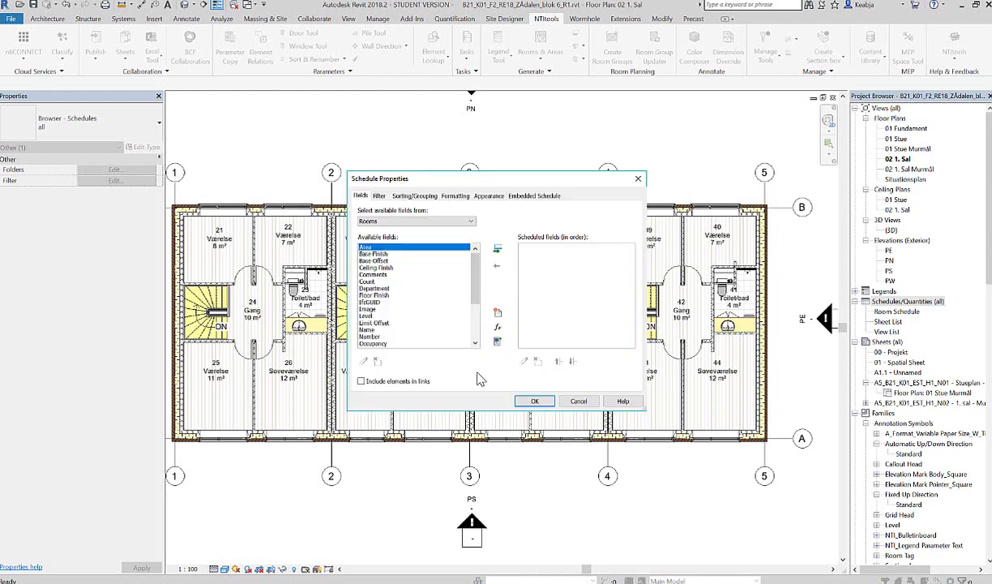
- Keep Rooms as the source for the available schedule fields
click(441, 220)
click(736, 339)
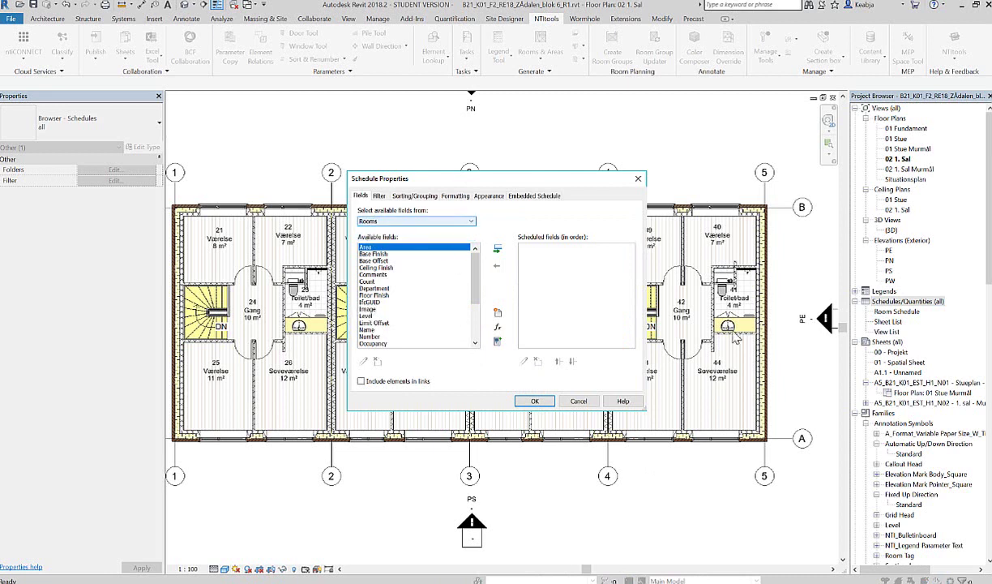
click(453, 221)
click(397, 230)
click(438, 221)
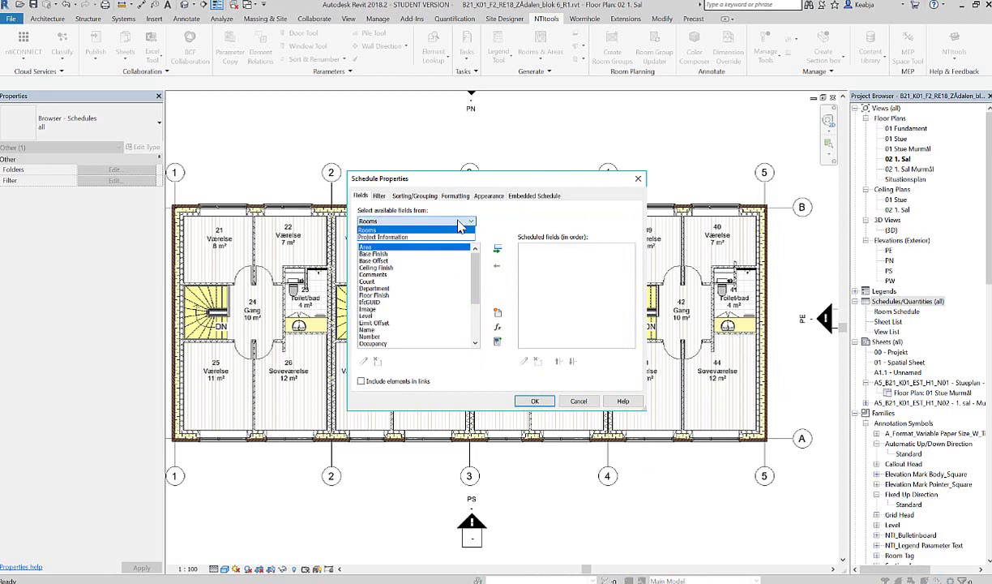
click(458, 222)
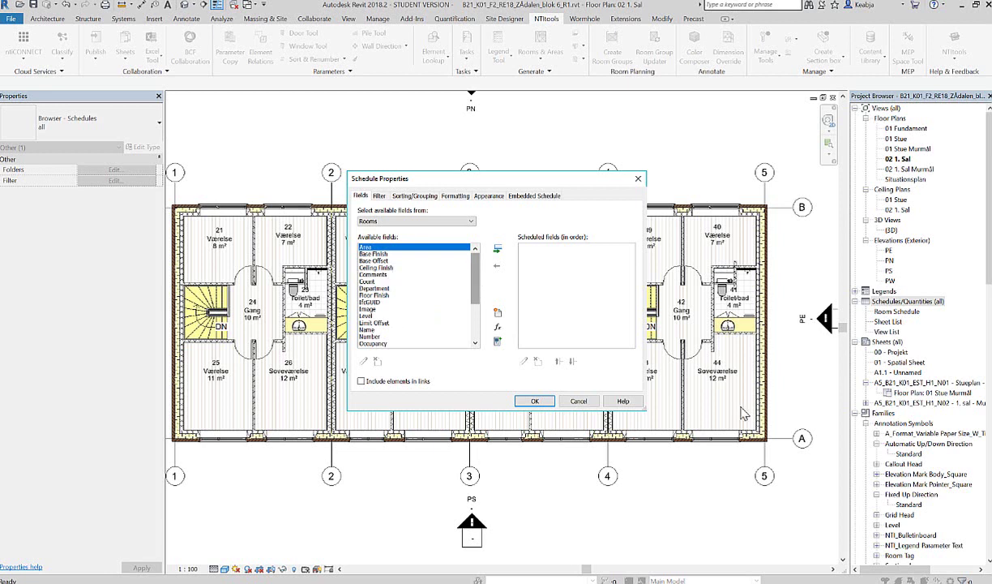
- Add Level, Number, Name and Area as scheduled fields and create the schedule
key(l)
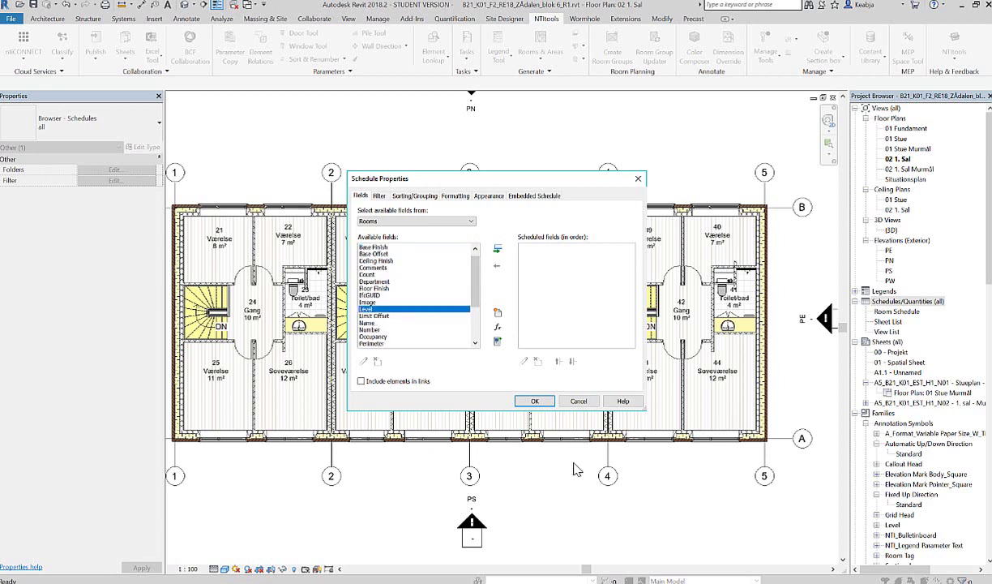
click(497, 248)
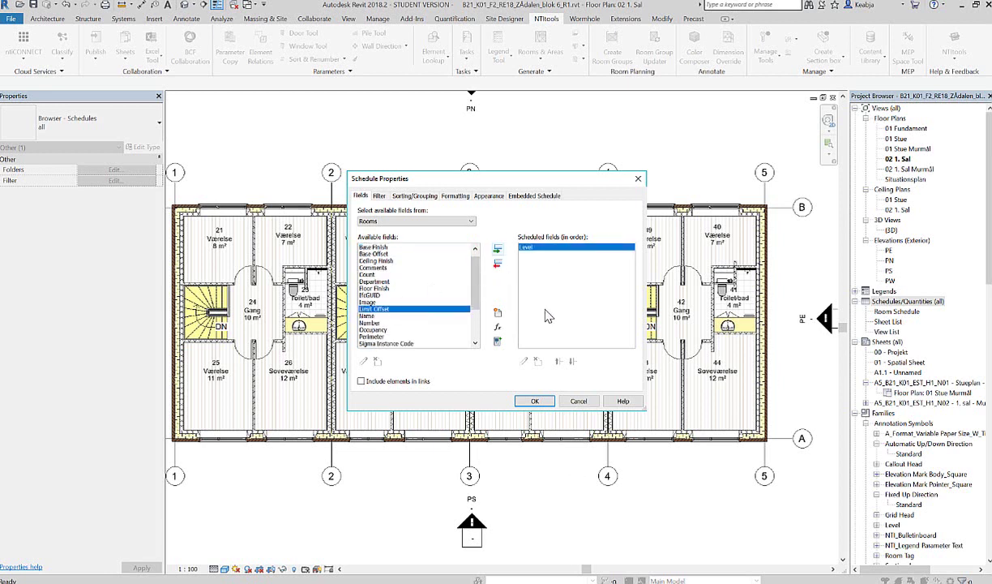
click(371, 323)
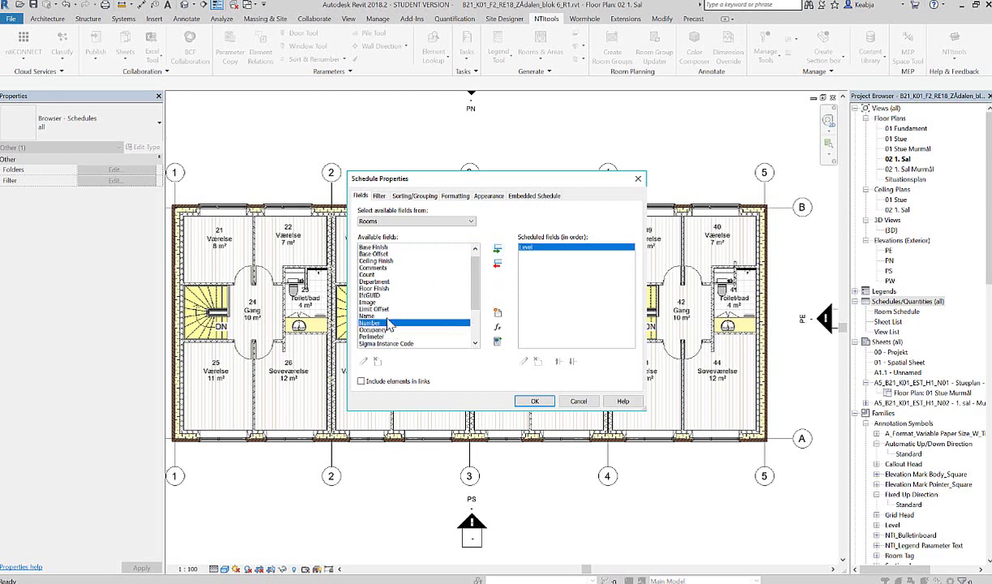
click(497, 249)
click(353, 313)
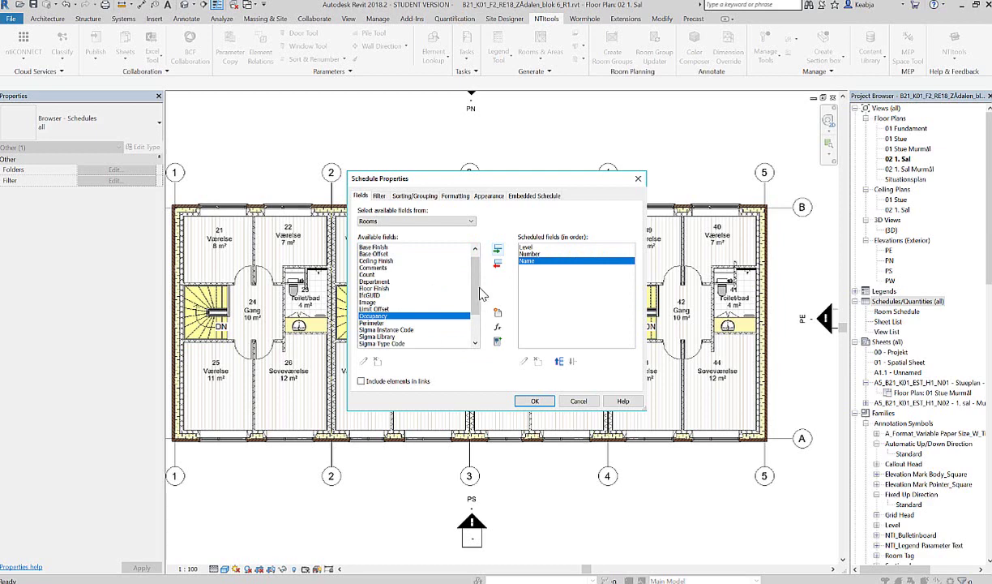
scroll(458, 279, up, 1)
double_click(446, 247)
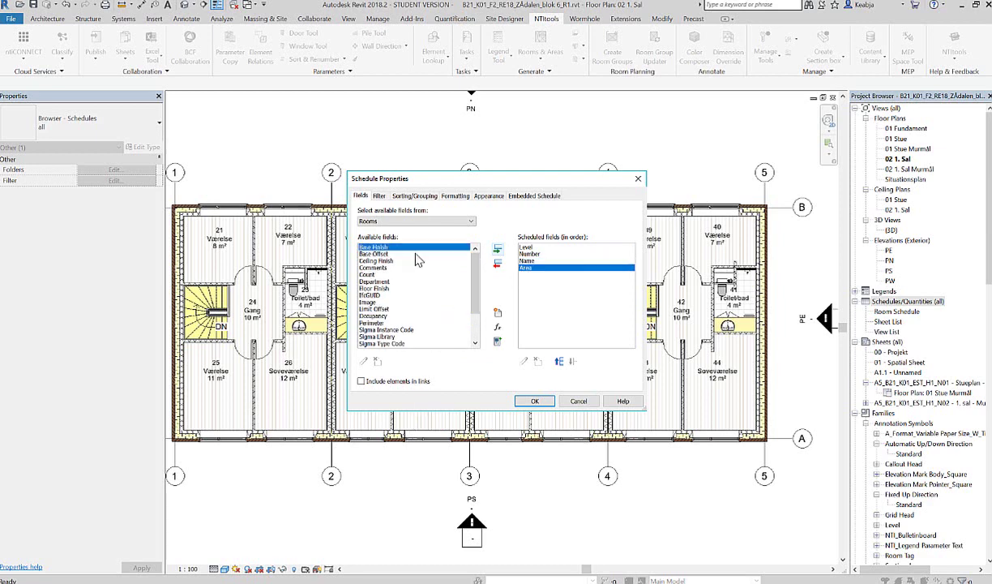
click(534, 400)
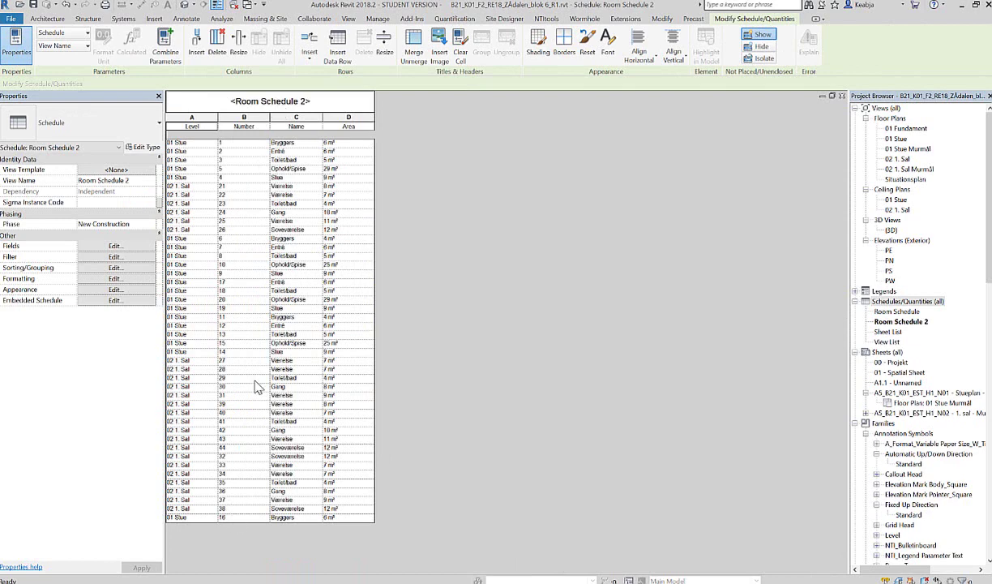
- Sort Room Schedule 2 by Level with a count footer, then by Number
click(119, 267)
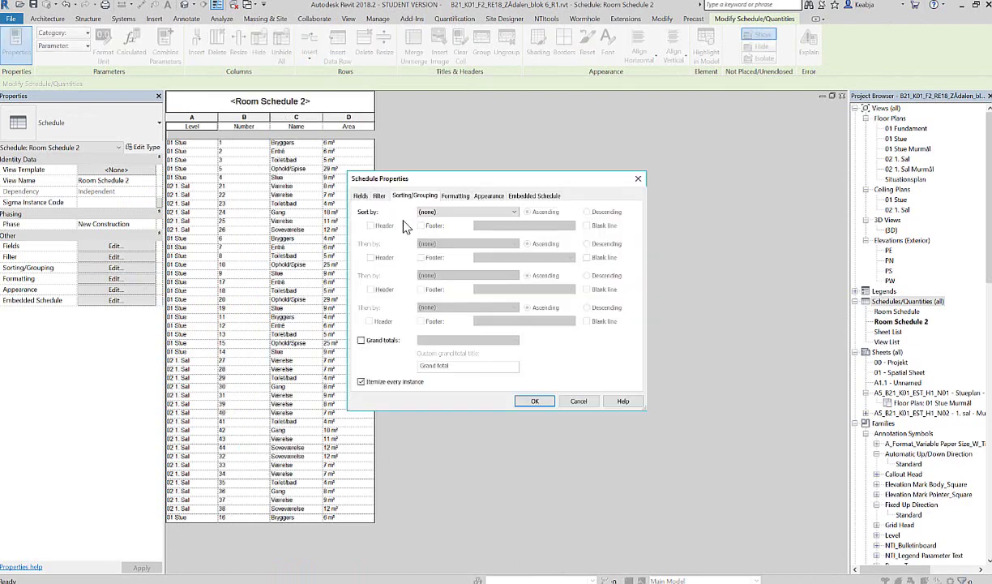
click(516, 211)
click(421, 222)
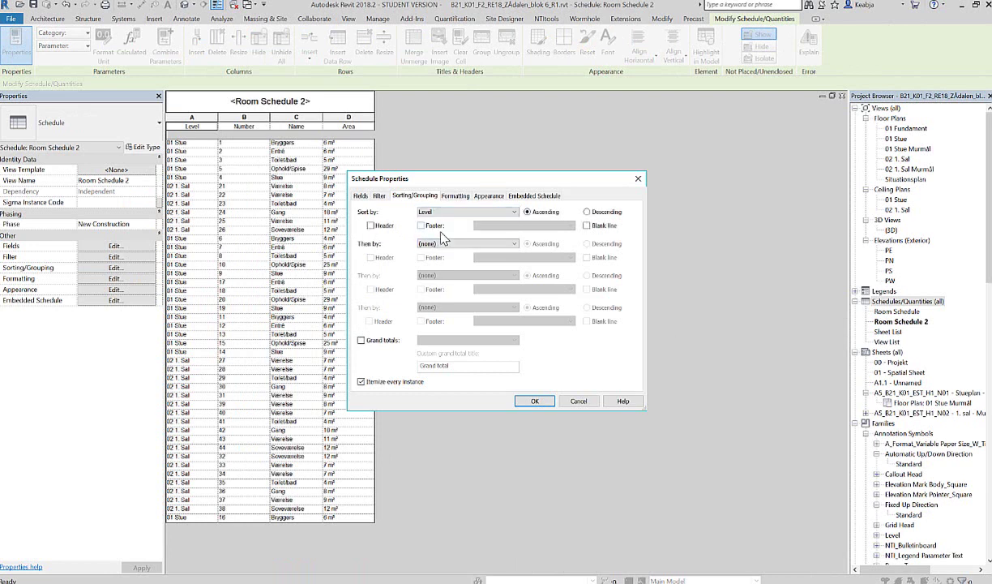
click(514, 243)
click(434, 265)
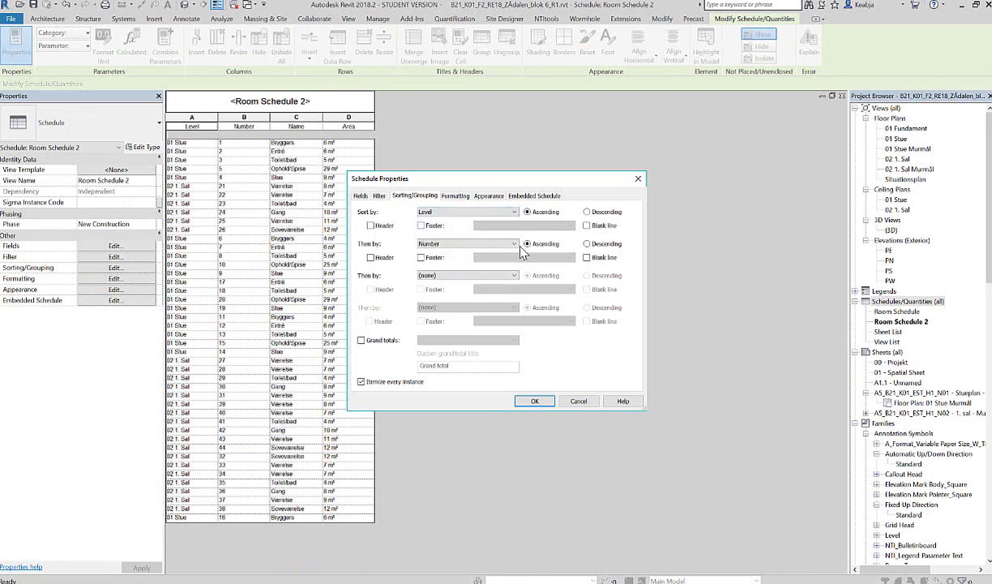
click(421, 226)
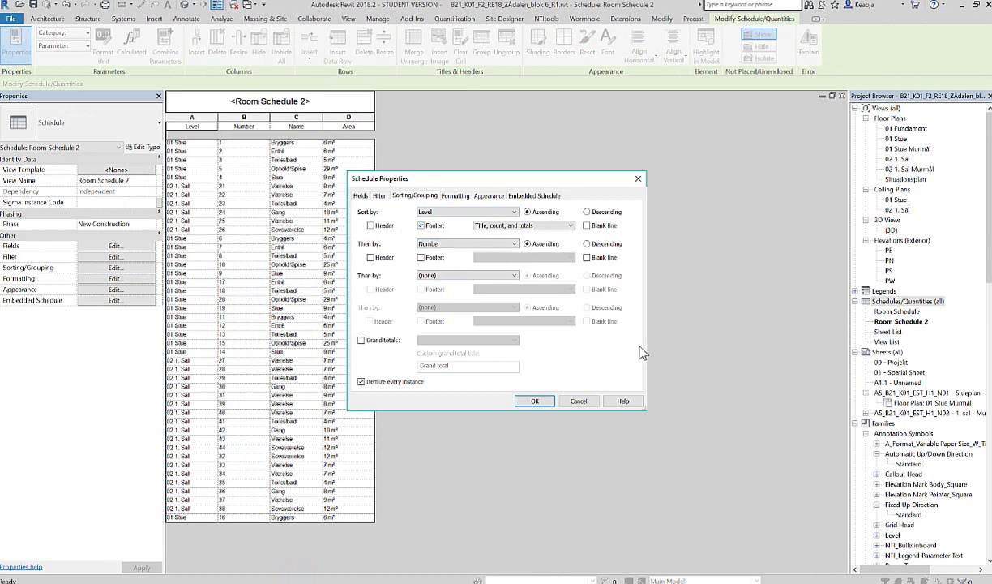
click(537, 403)
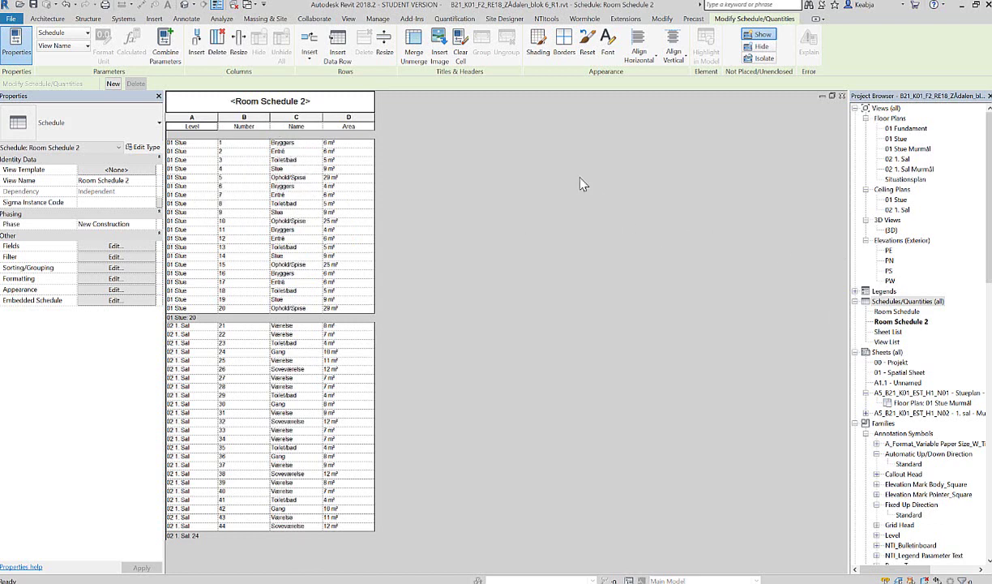
- In NTItools Excel Link export, delete the Rooms_Nr link and create a new link named Rooms
click(535, 18)
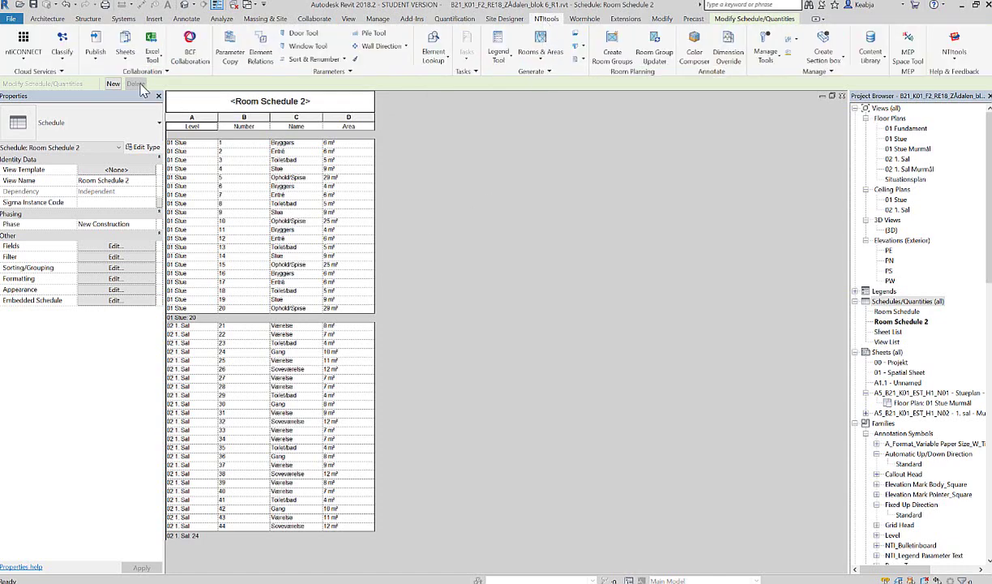
click(152, 61)
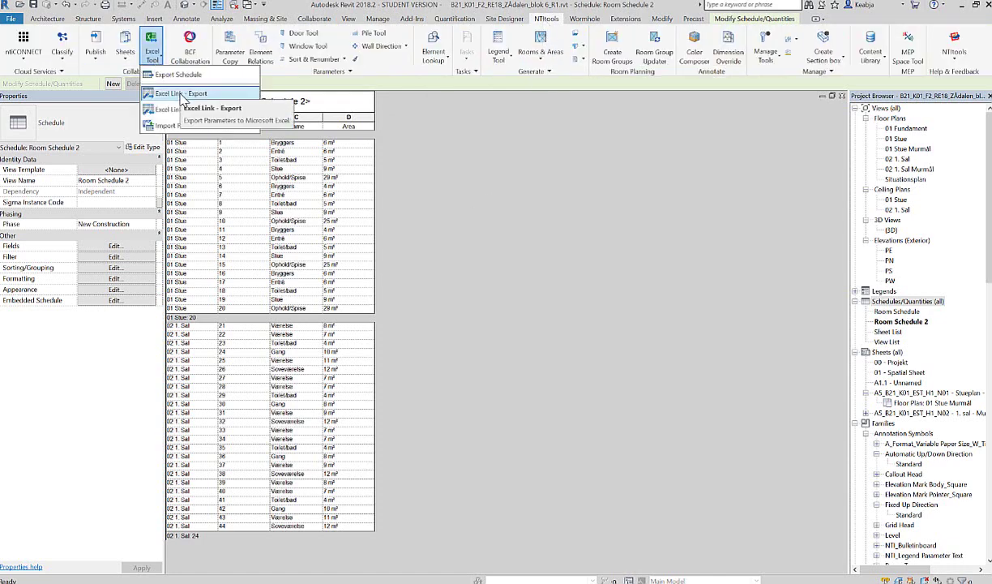
click(184, 95)
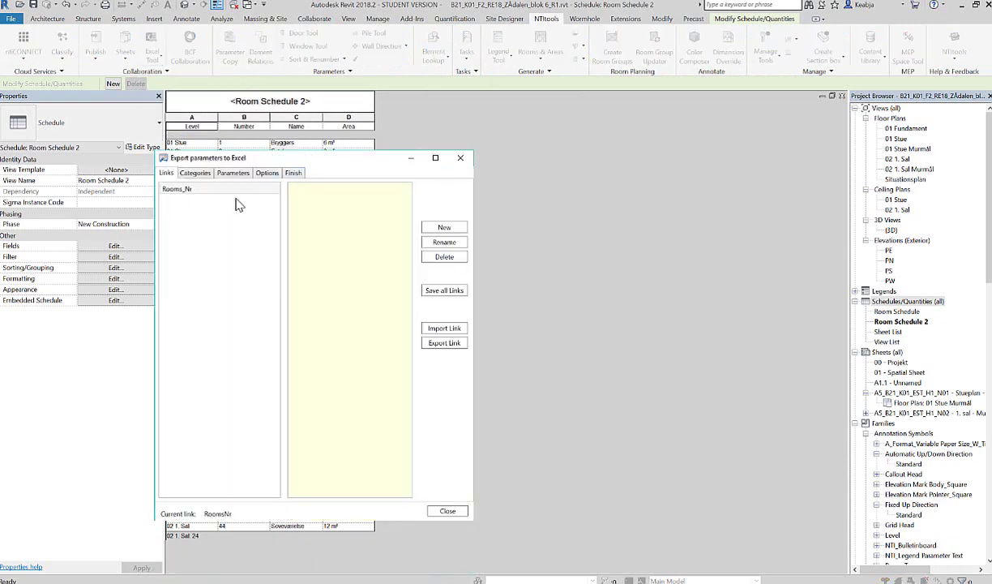
click(444, 256)
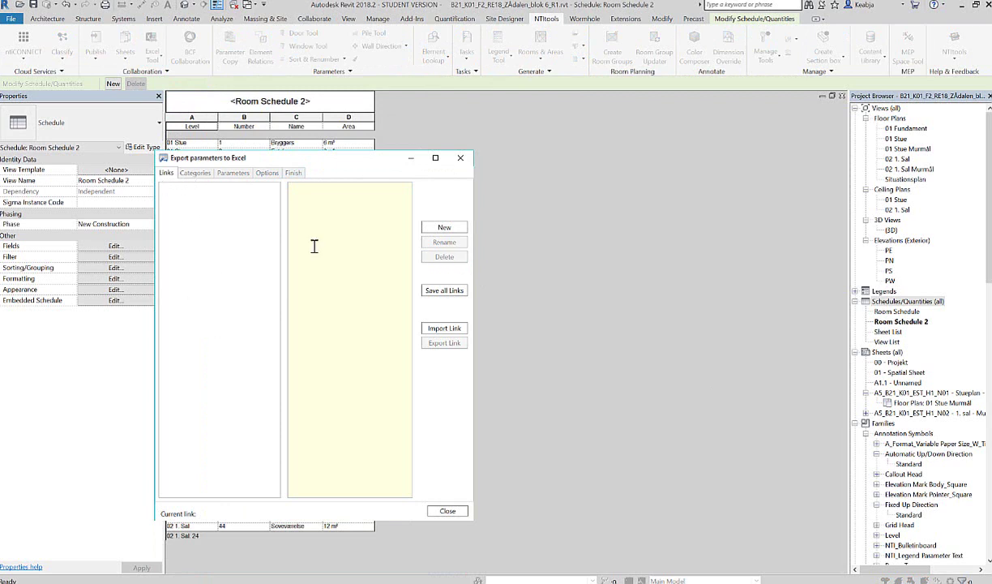
click(444, 227)
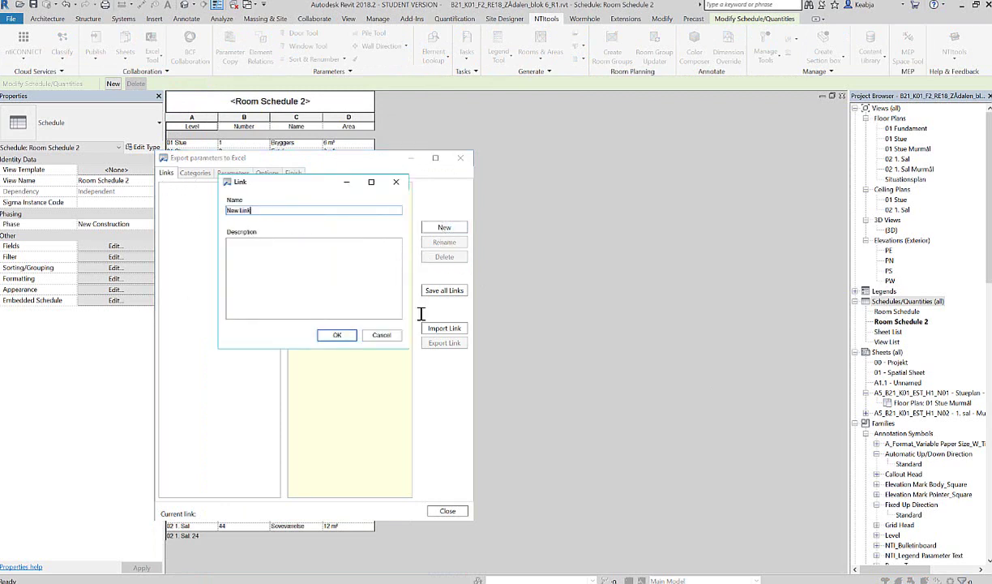
text(Rooms)
key(Return)
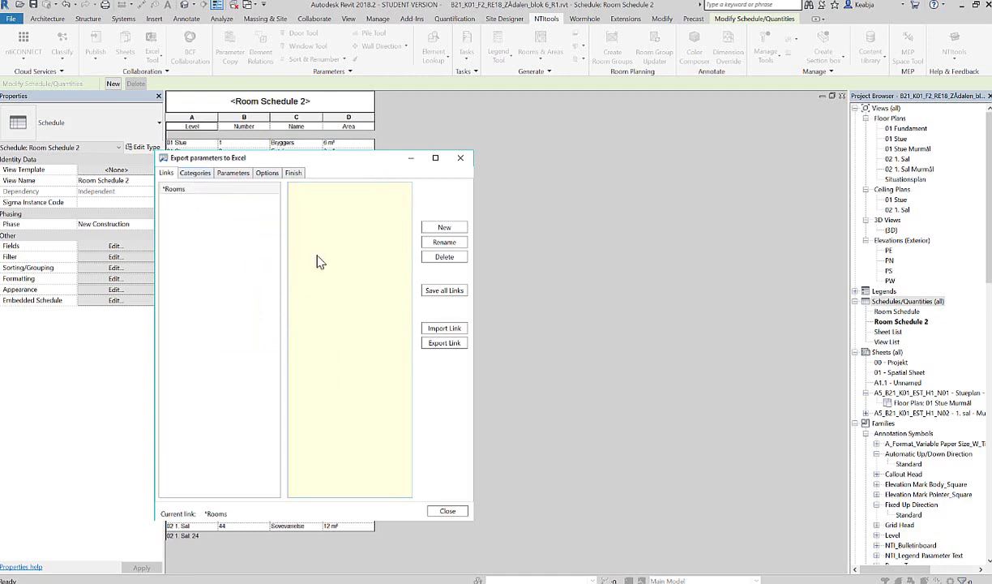
- Add the Rooms category to the Rooms export link
key(ctrl+Tab)
mouse_move(264, 253)
mouse_down()
mouse_move(250, 421)
mouse_move(249, 409)
mouse_up()
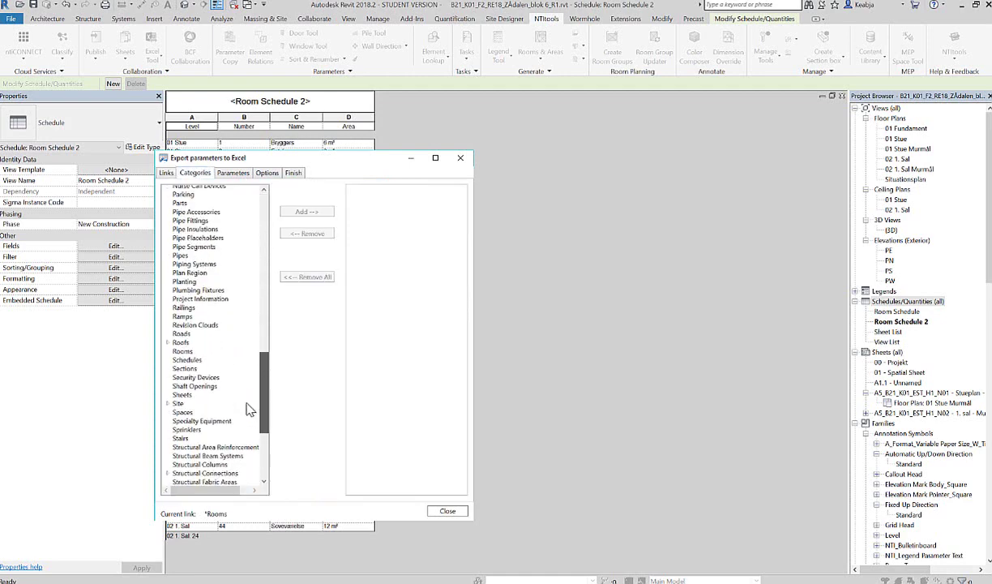
click(182, 350)
click(302, 212)
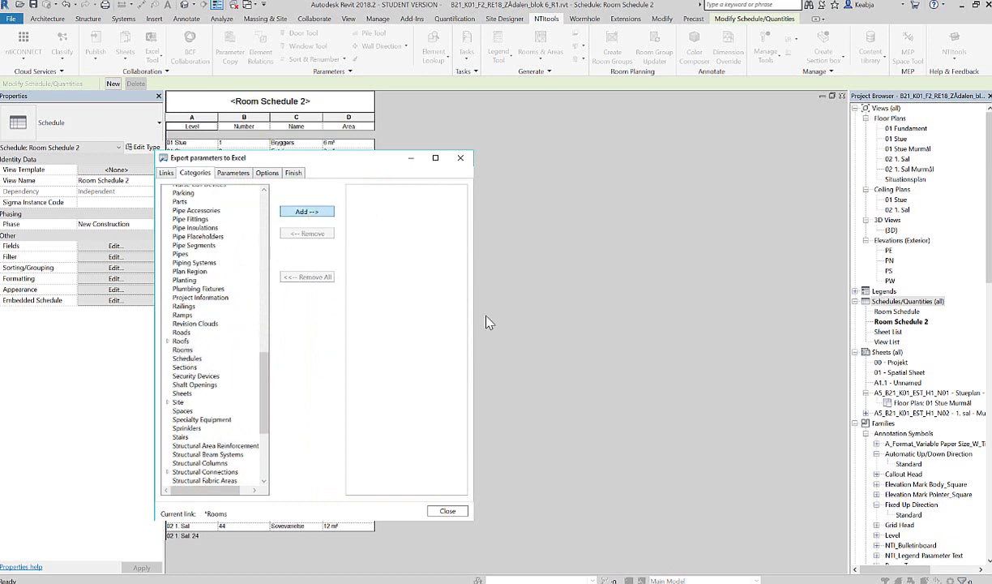
click(231, 173)
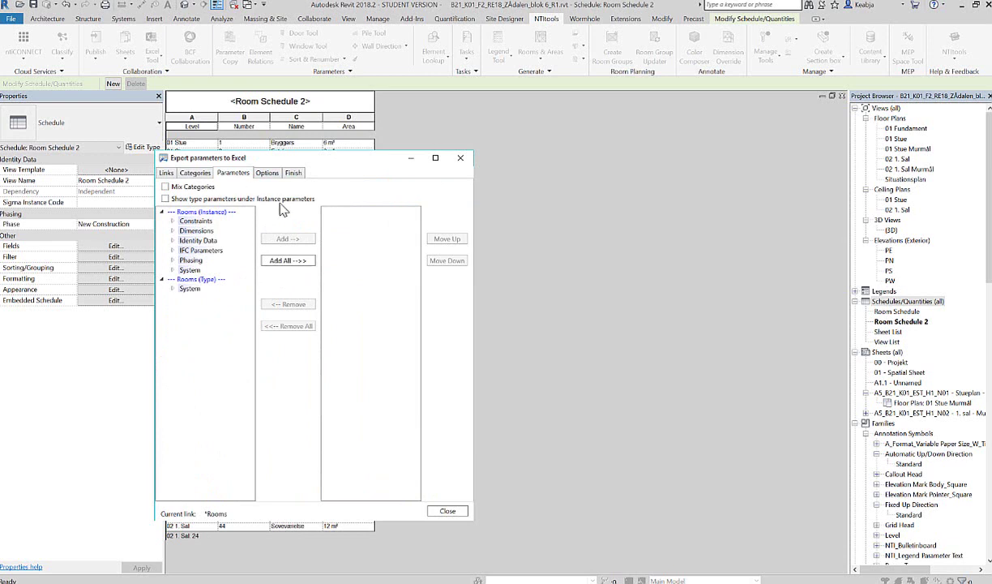
- Add Level from Constraints, plus Number and Name from Identity Data, as export parameters
click(173, 231)
click(172, 221)
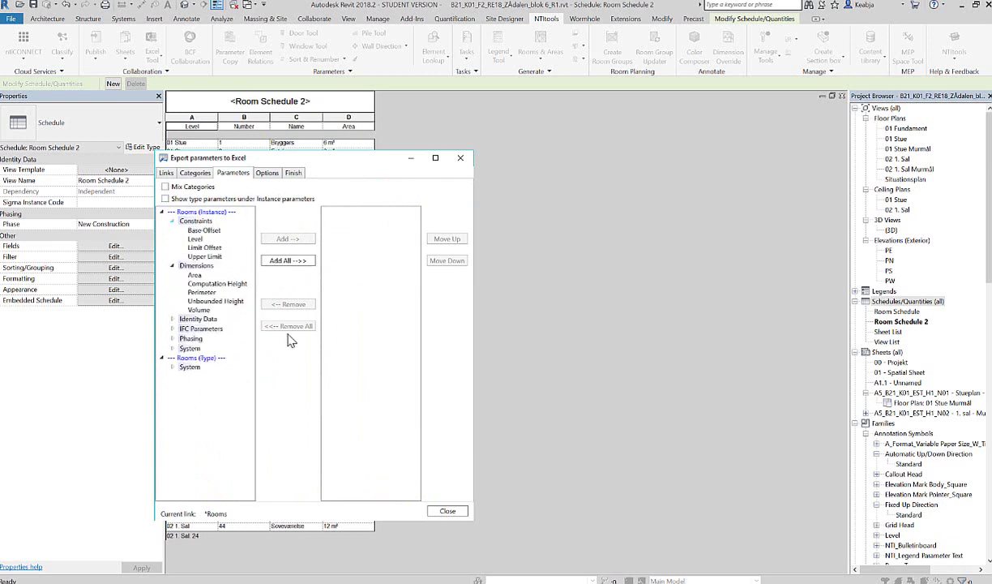
click(194, 238)
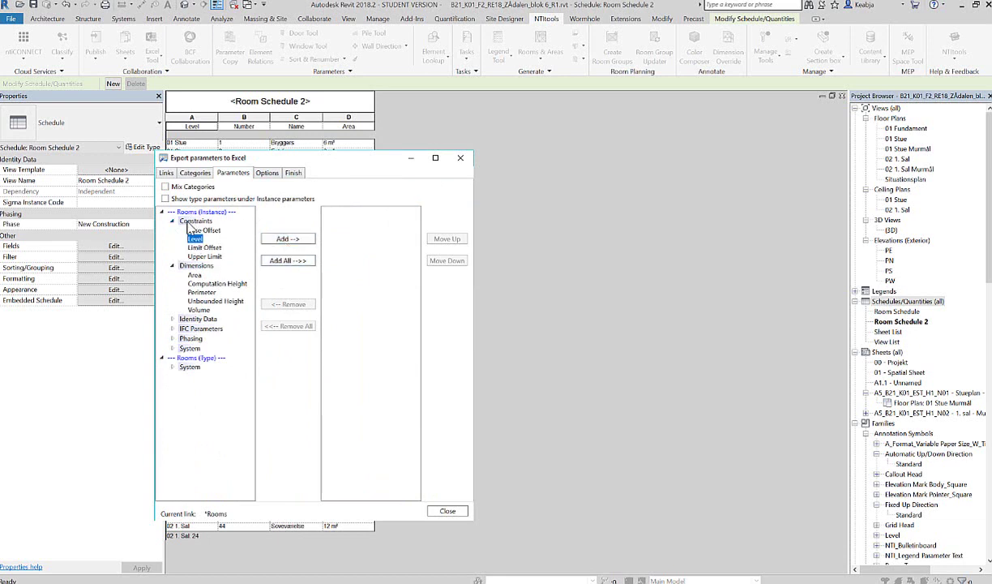
click(288, 239)
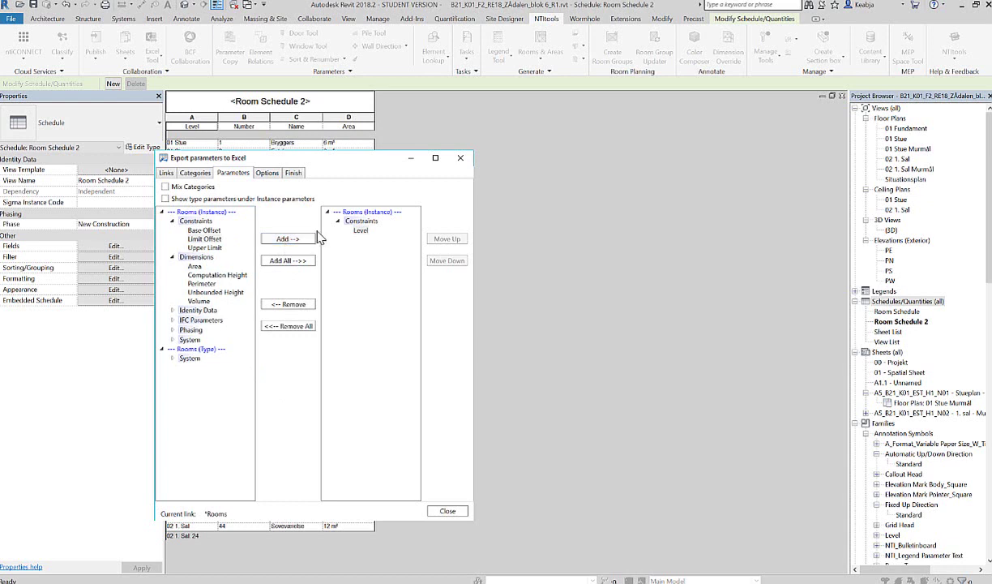
click(172, 257)
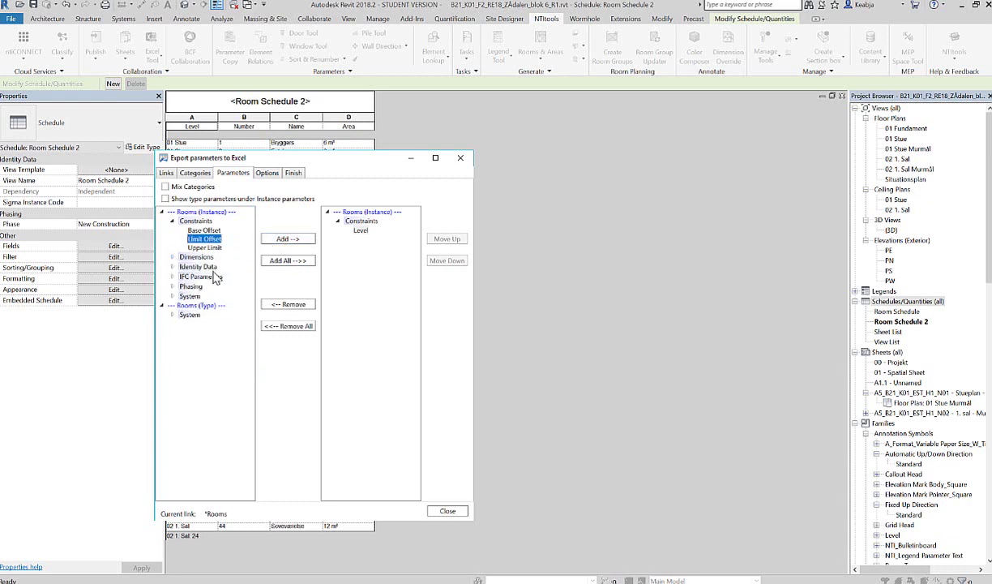
click(172, 266)
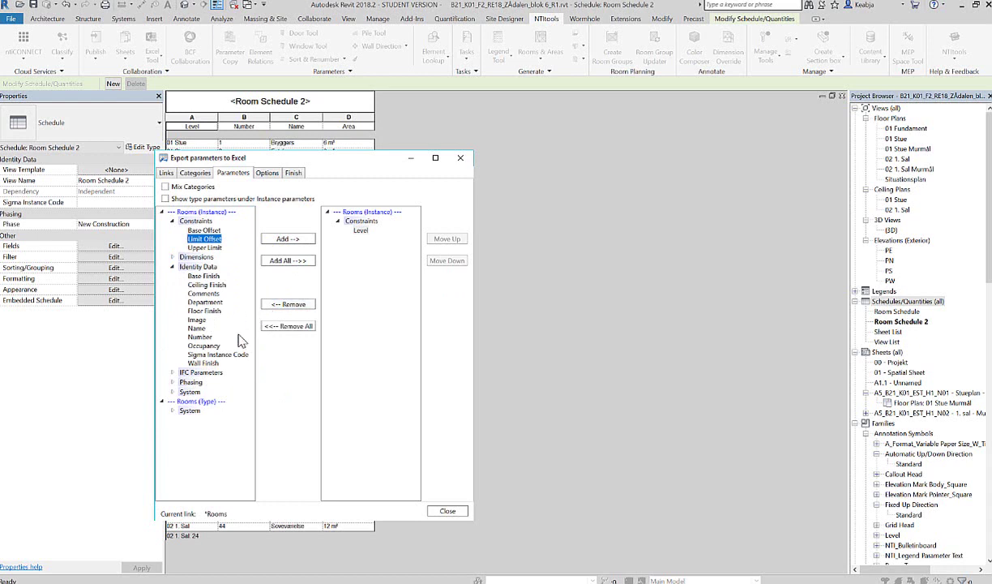
double_click(199, 337)
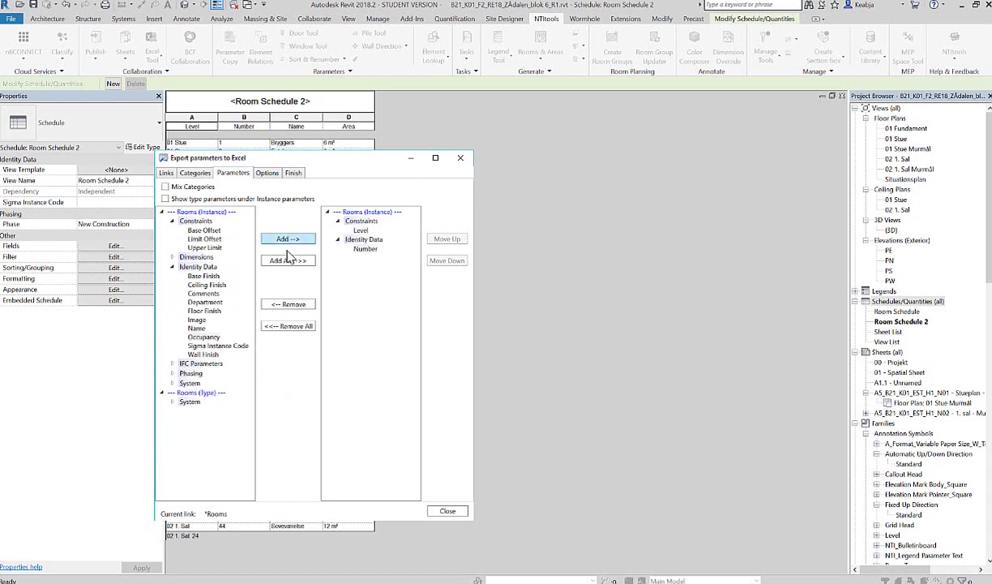
click(197, 329)
double_click(198, 329)
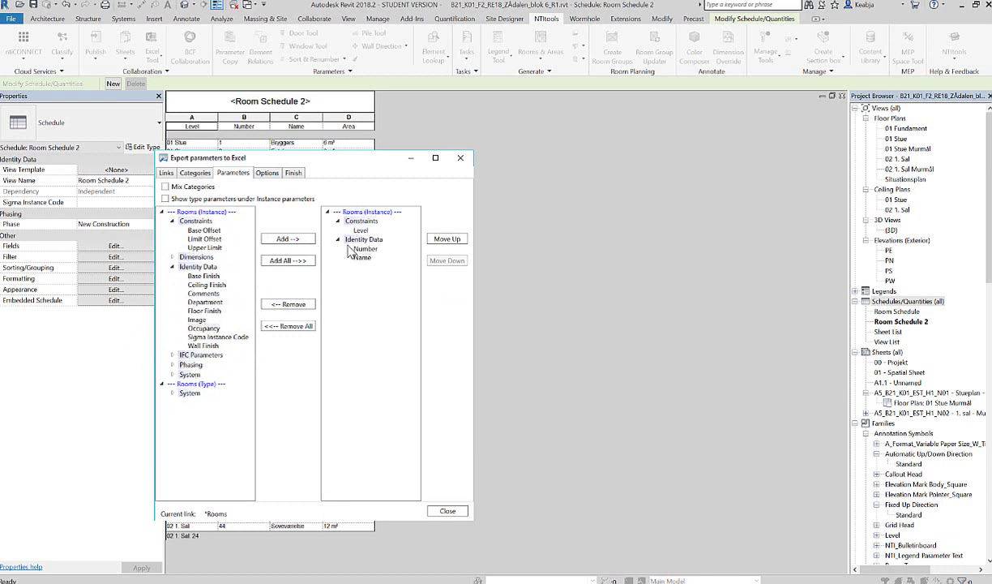
click(260, 173)
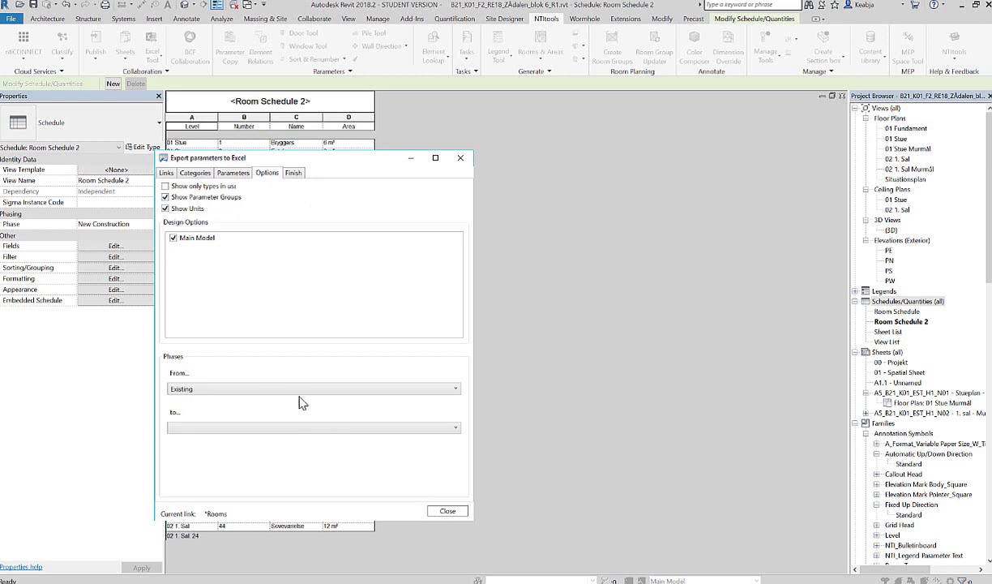
- Set the end phase to New Construction and generate the export preview
click(455, 431)
click(201, 448)
click(291, 174)
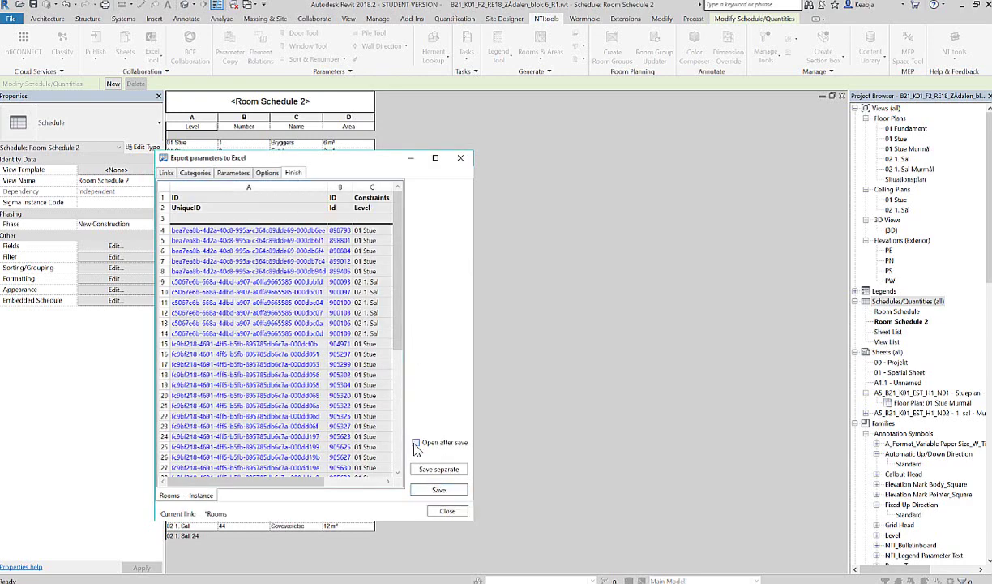
- Save the export as Rooms_Nr.xlsx, replacing the existing file
click(460, 491)
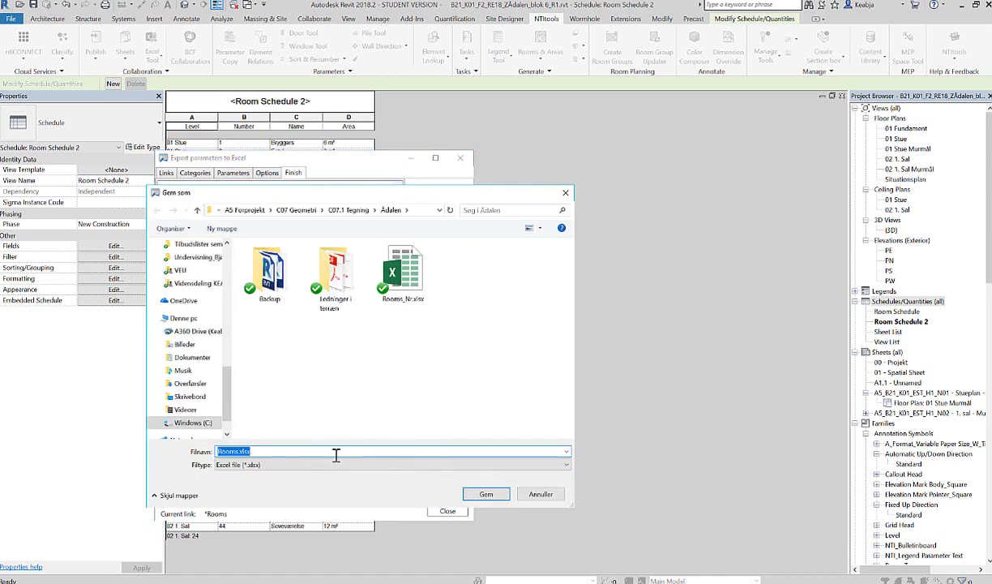
click(403, 275)
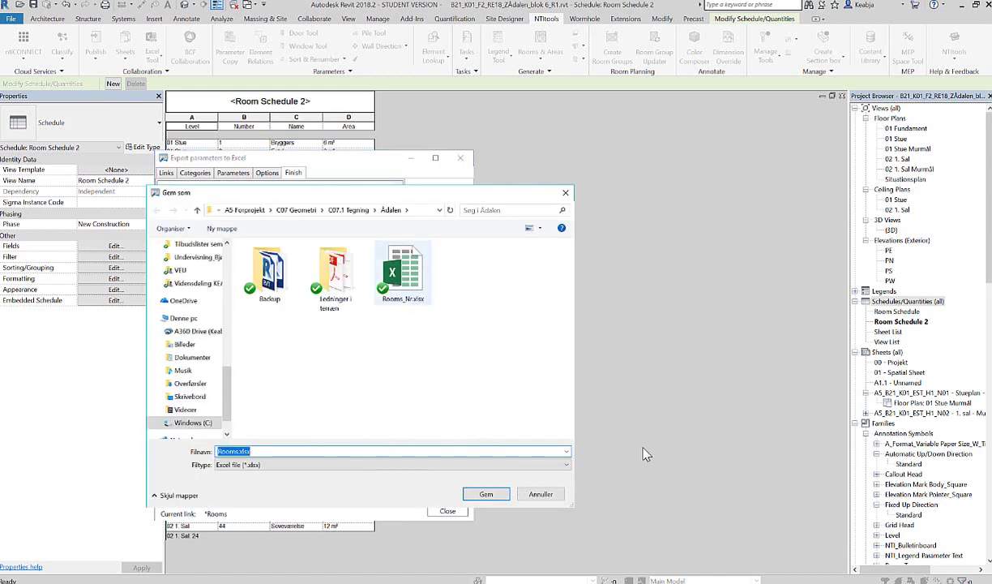
key(shift+F10)
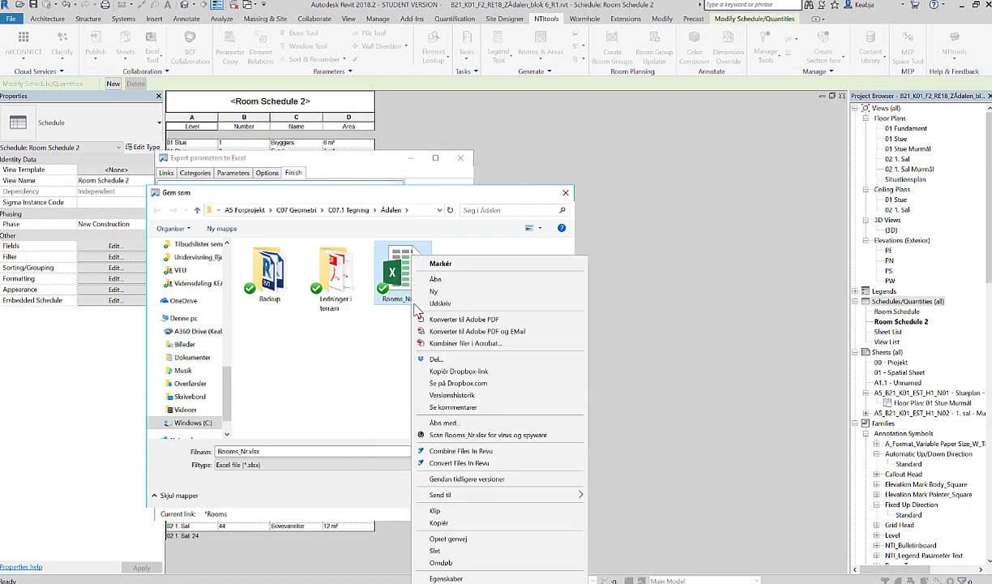
click(435, 551)
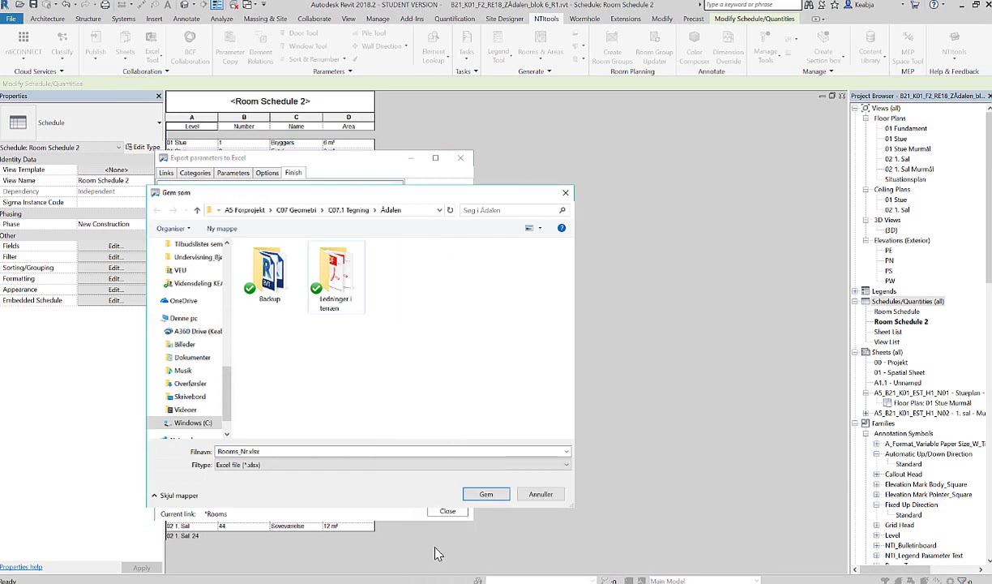
click(489, 494)
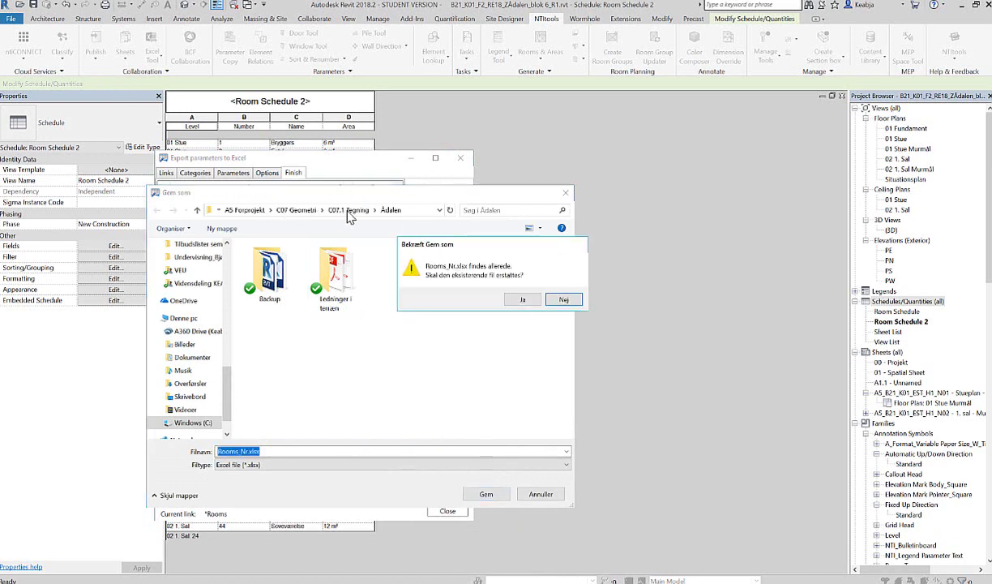
click(523, 300)
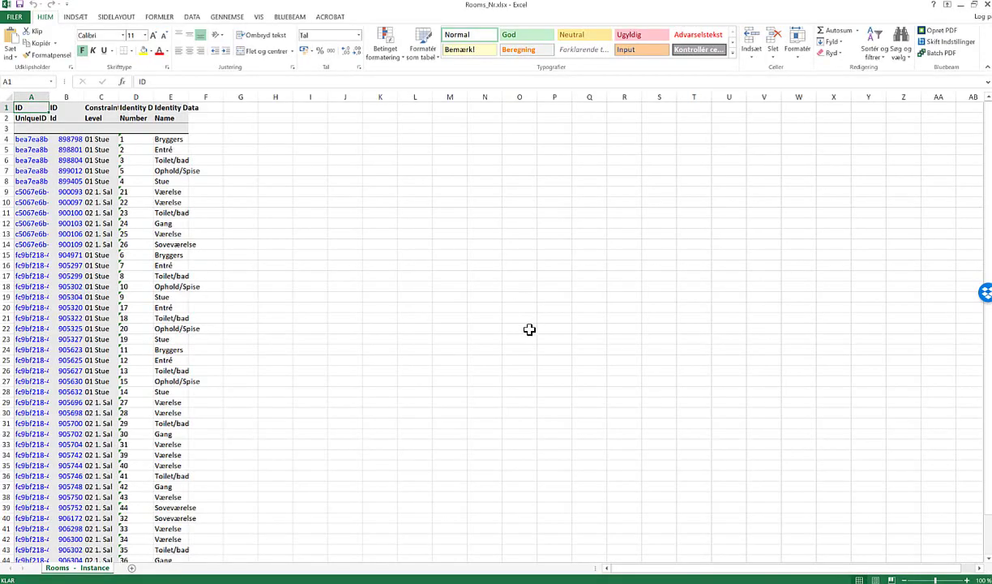
- Autofit columns A to H and select the room data rows in columns A to E
drag(49, 97, 420, 97)
double_click(49, 97)
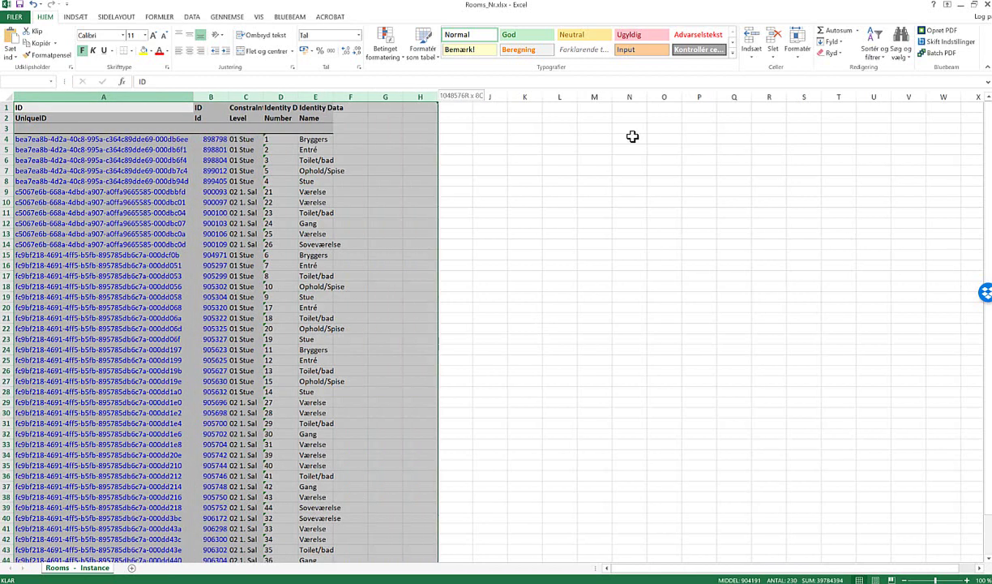
double_click(264, 96)
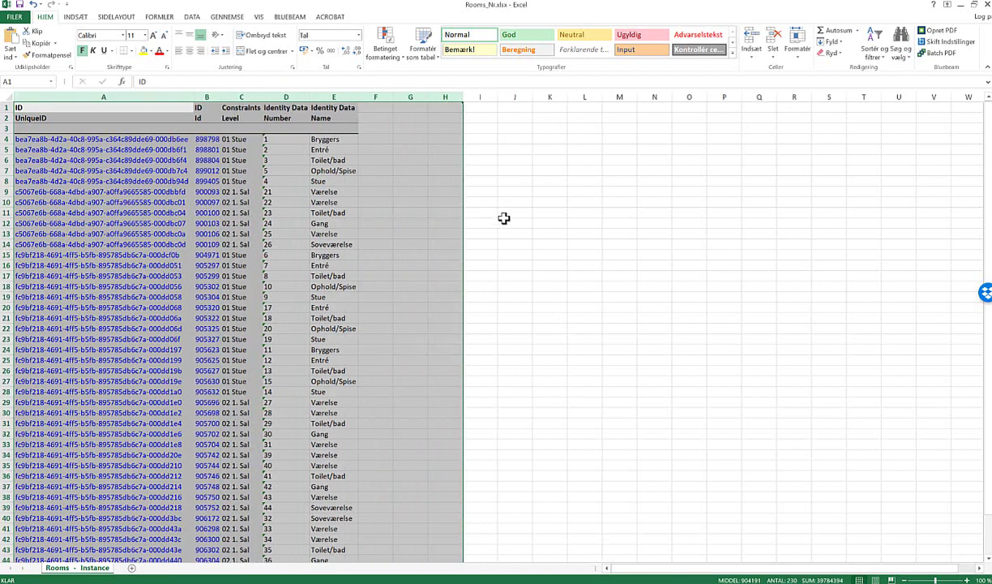
click(578, 231)
scroll(366, 210, down, 1)
scroll(365, 210, down, 1)
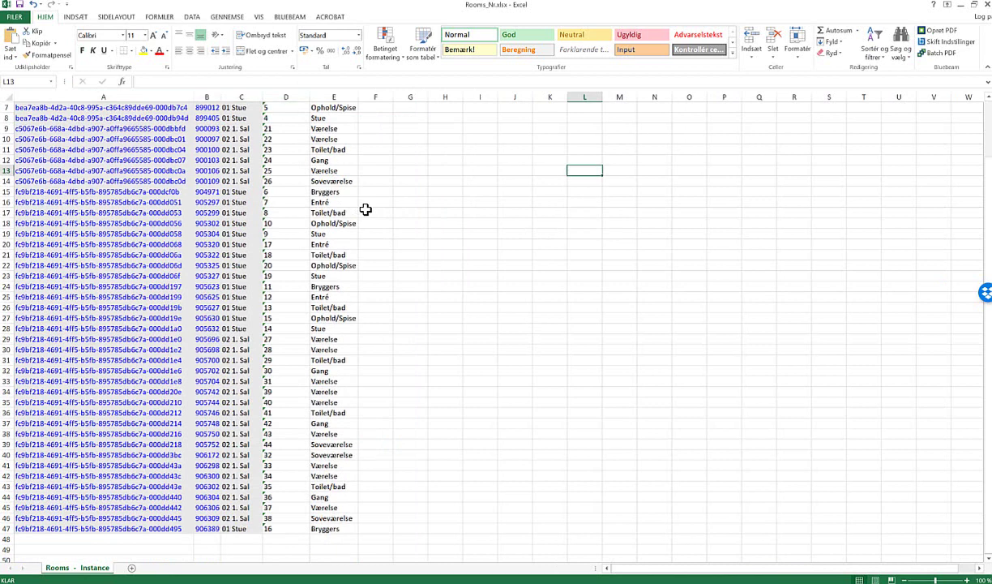
scroll(365, 210, up, 2)
click(408, 170)
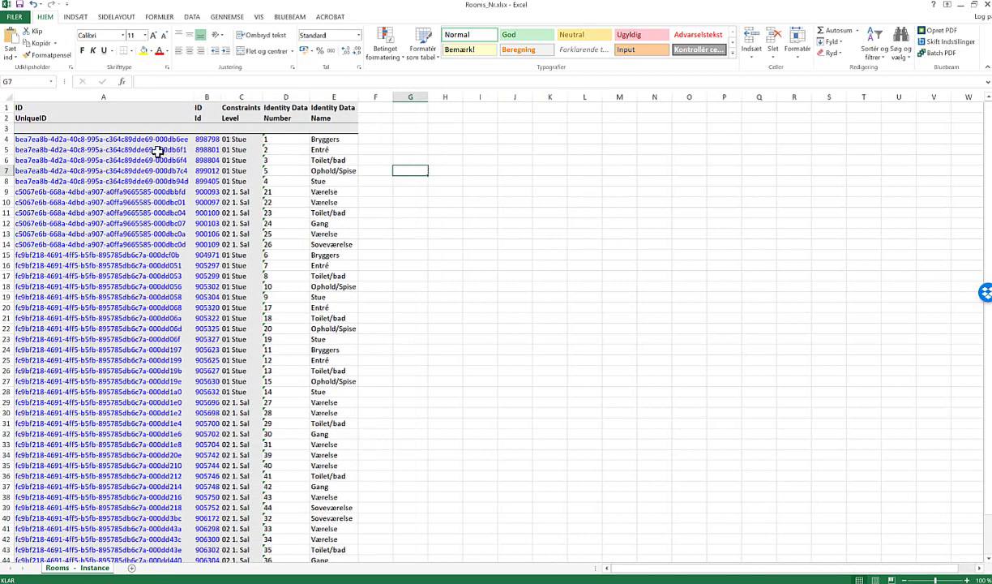
mouse_move(89, 138)
mouse_down()
mouse_move(343, 329)
mouse_move(322, 538)
mouse_up()
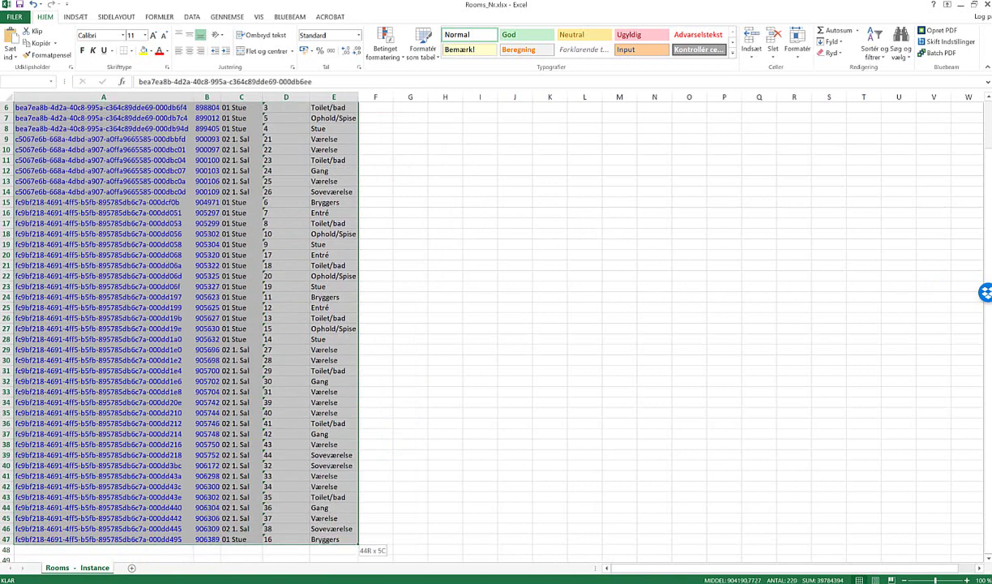
scroll(394, 487, up, 2)
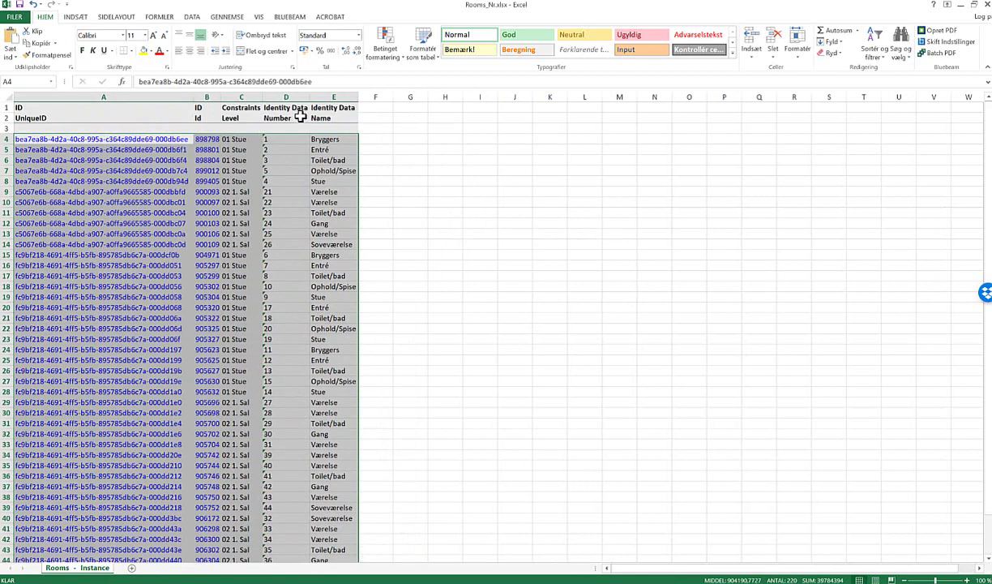
click(190, 17)
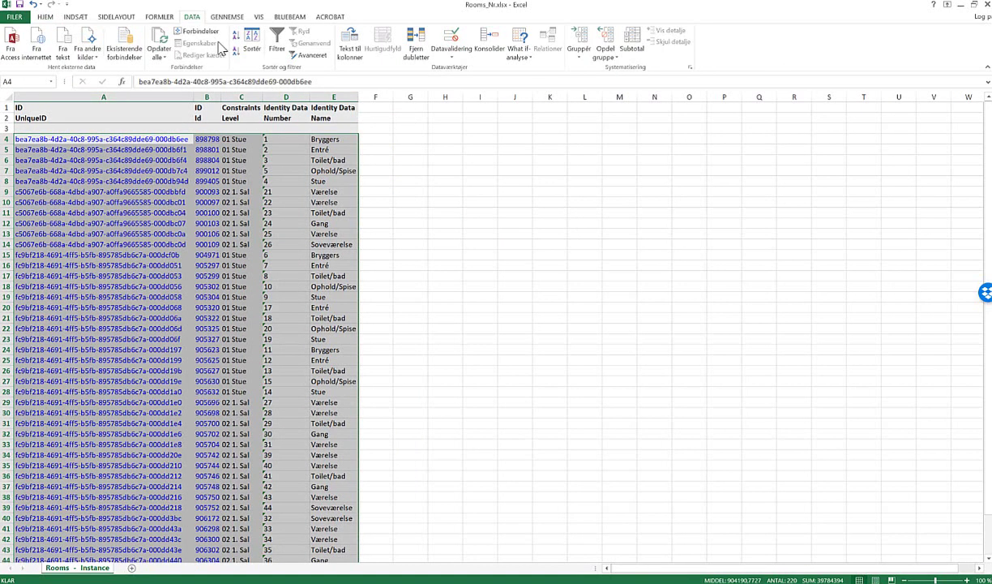
- Turn on filtering and convert the column D room numbers from text to numbers
click(276, 45)
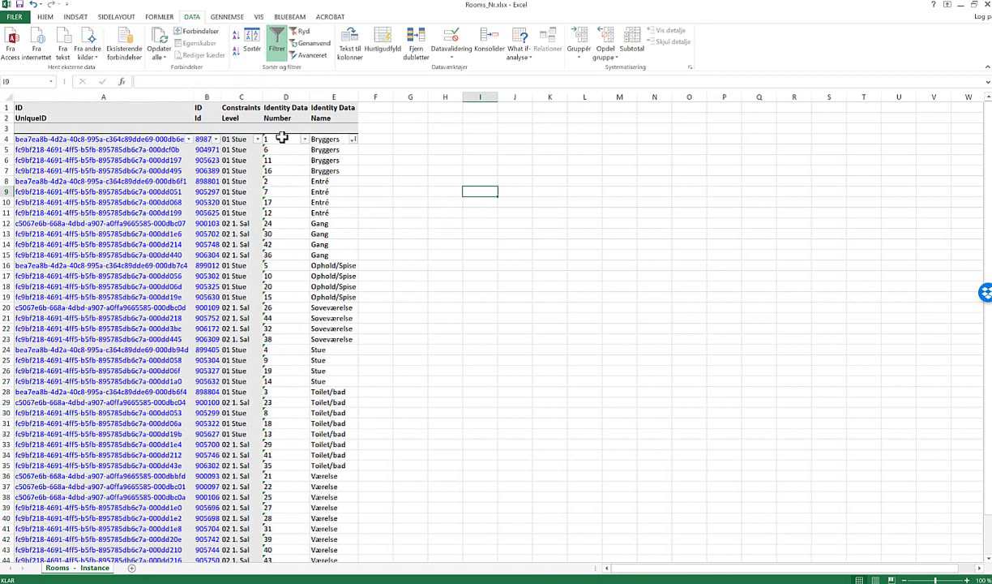
mouse_move(284, 140)
mouse_down()
mouse_move(274, 444)
mouse_move(296, 580)
mouse_up()
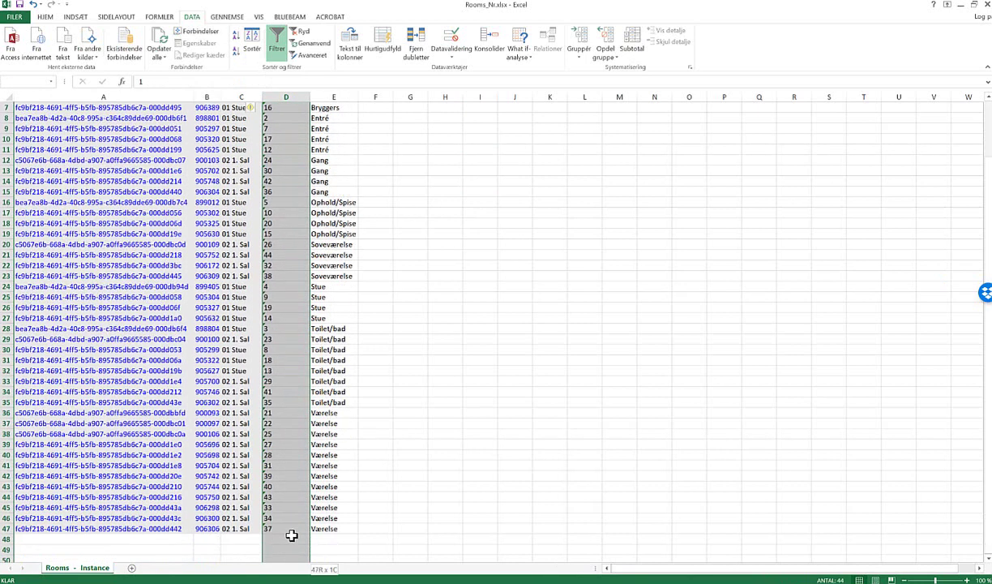
drag(297, 581, 290, 525)
scroll(272, 243, up, 2)
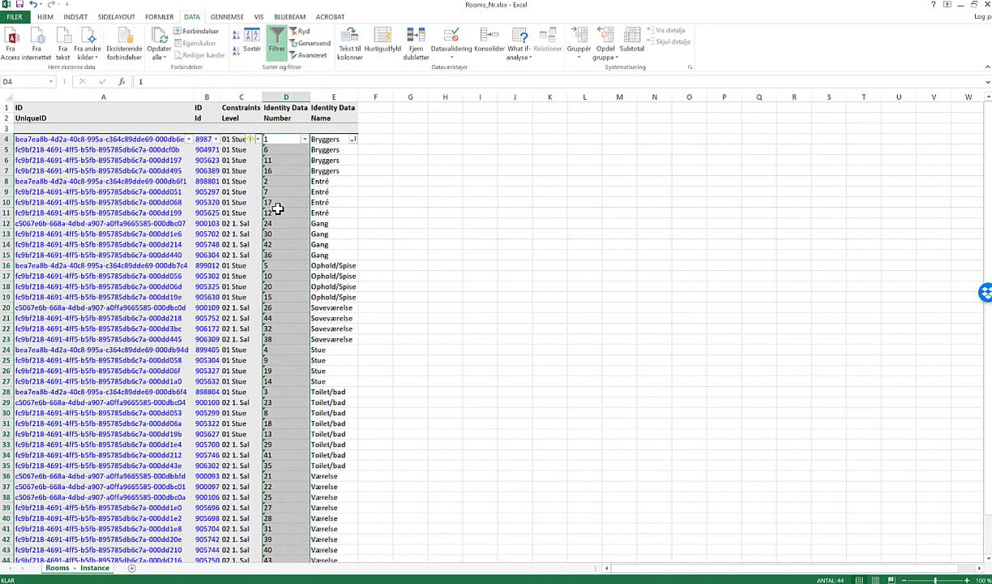
click(256, 139)
key(Escape)
click(250, 140)
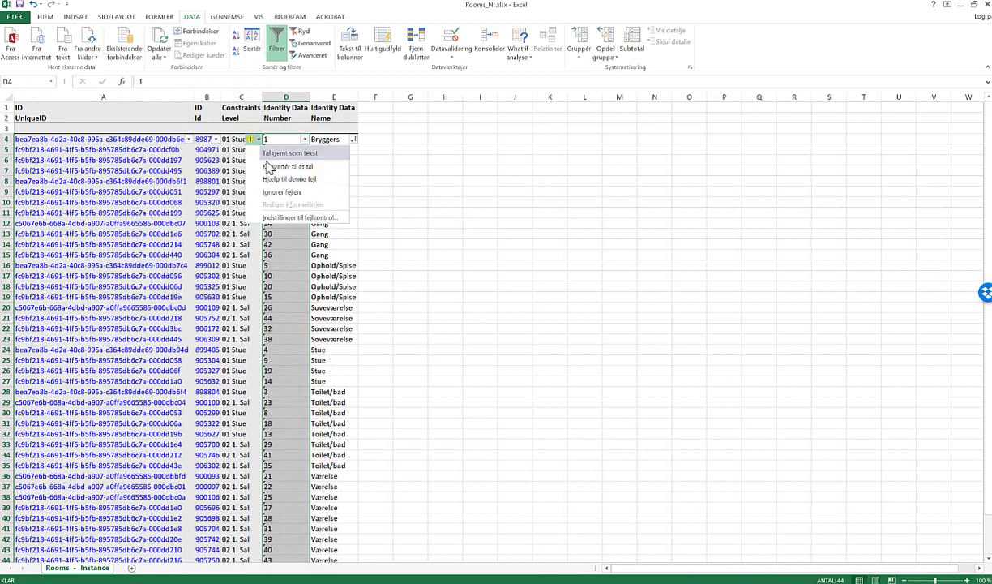
key(Return)
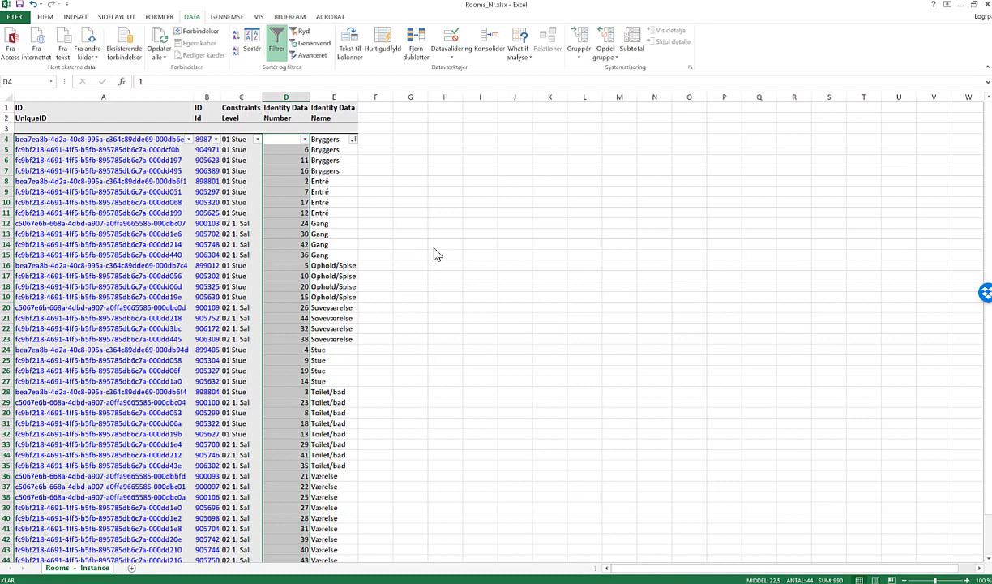
click(483, 201)
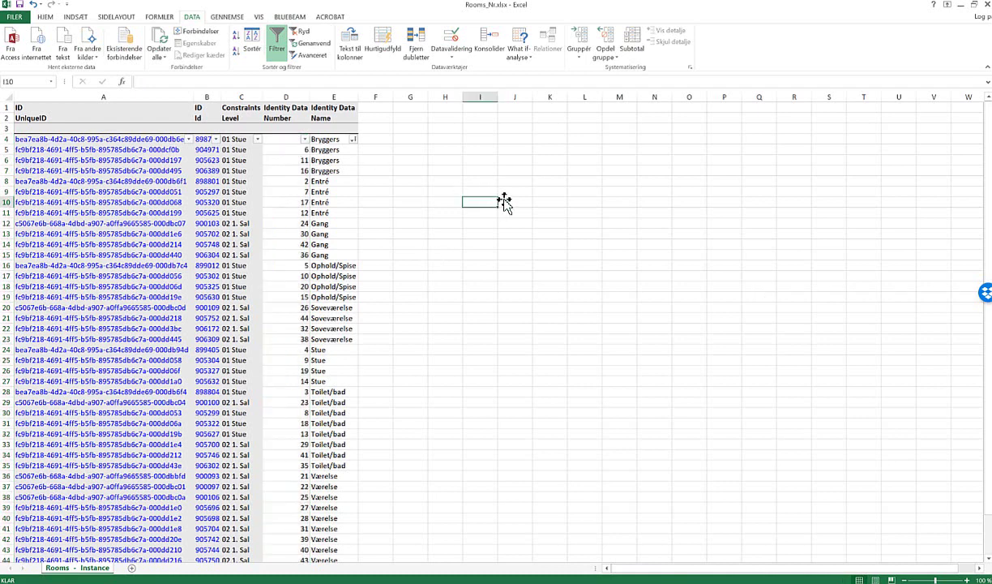
- Sort Identity Data Number smallest to largest and select the first number in D4
click(304, 140)
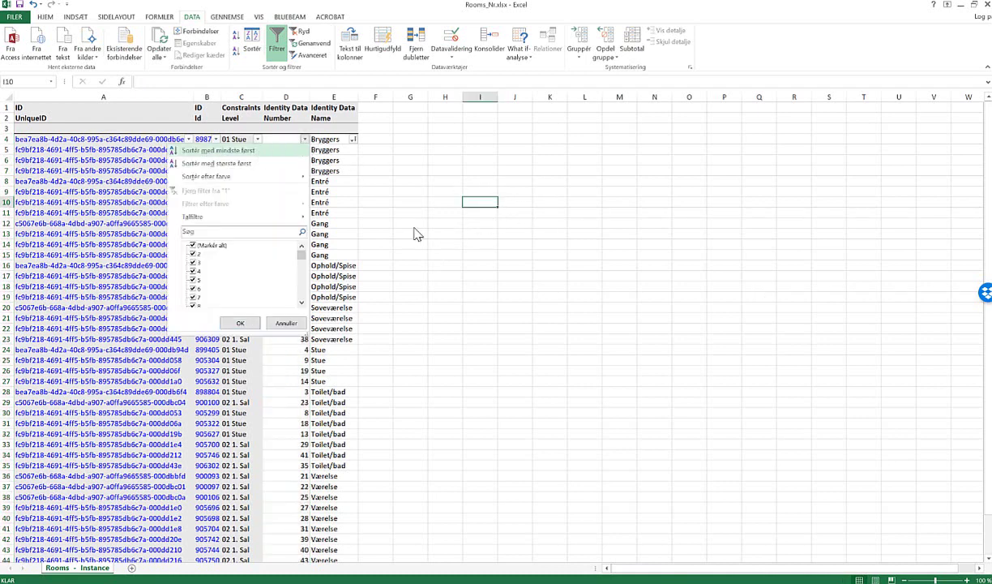
click(551, 192)
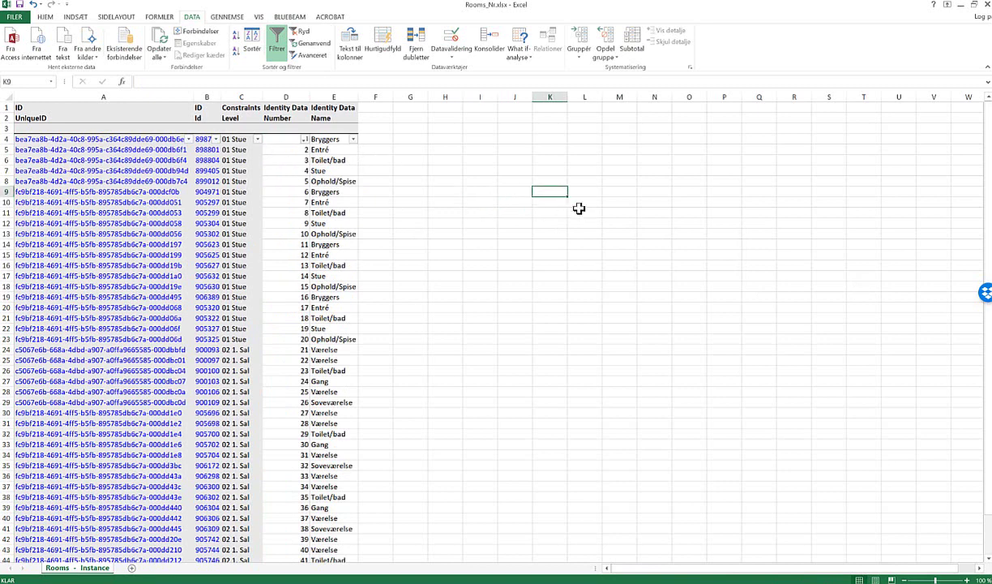
scroll(416, 316, down, 12)
scroll(416, 316, up, 8)
scroll(416, 315, up, 4)
scroll(421, 499, down, 5)
scroll(423, 494, up, 5)
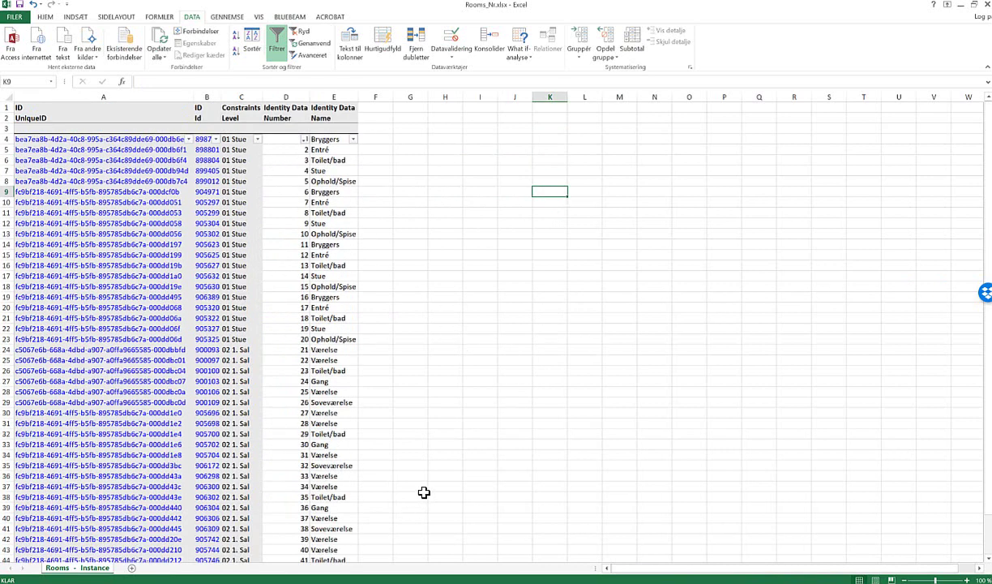
click(277, 136)
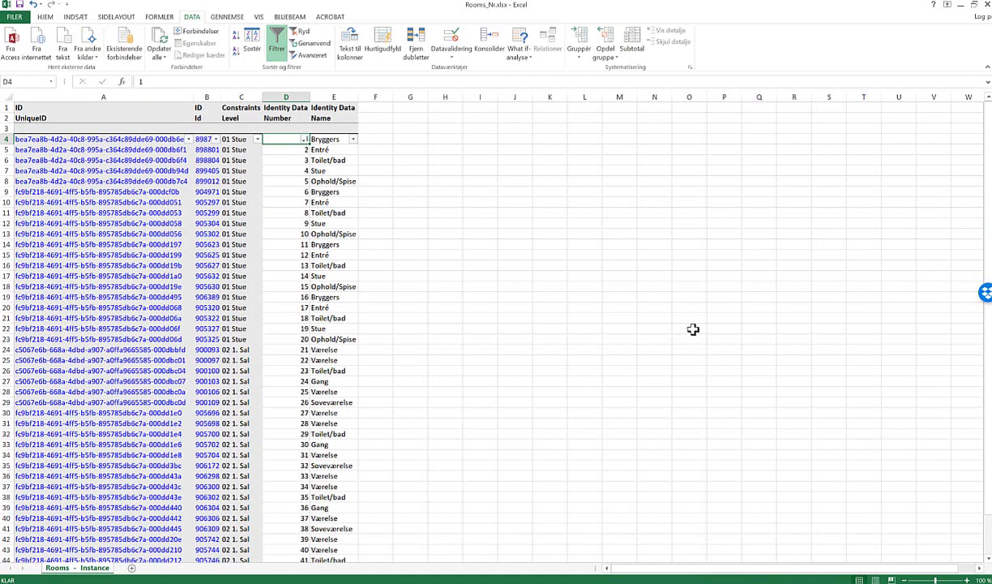
- Leave Excel, confirm closing the export dialog, and switch to the 01 Stue floor plan
key(alt+F4)
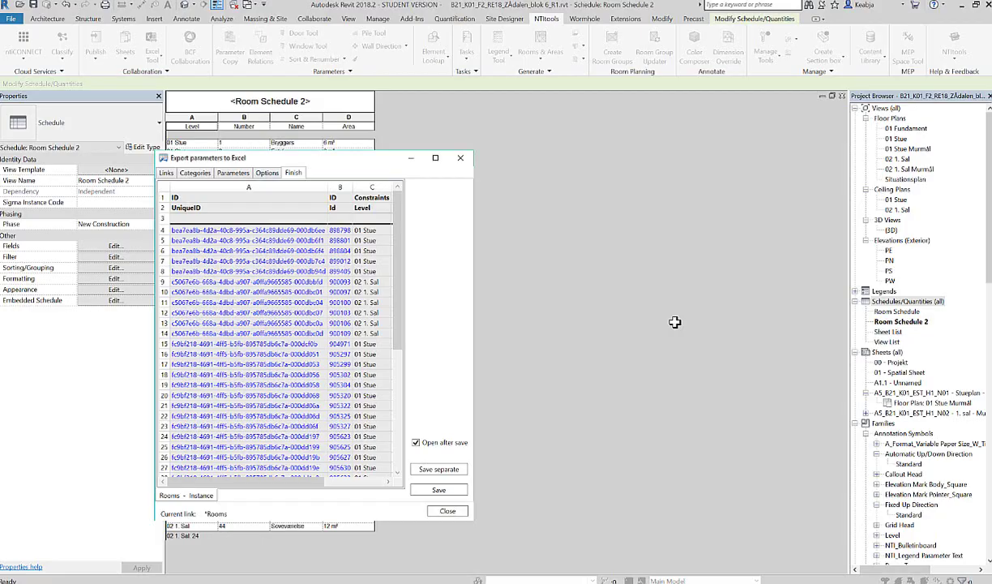
click(267, 368)
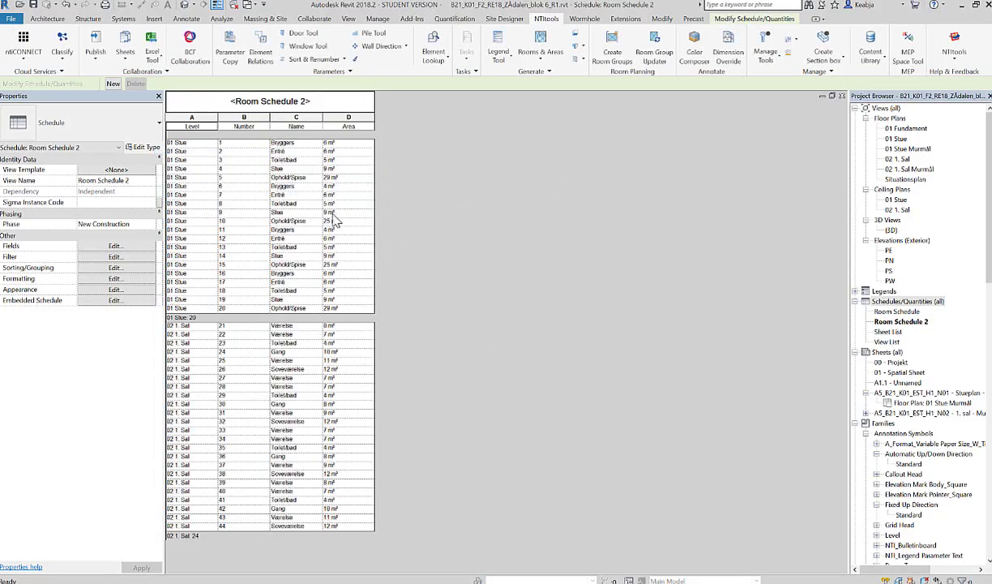
double_click(896, 138)
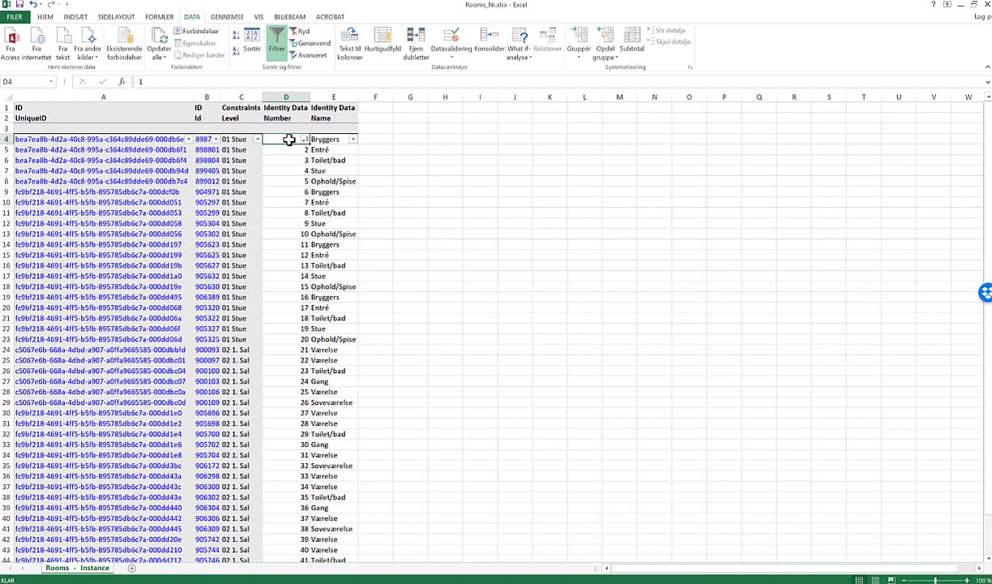
- Enter 01.1.1 in D4 and fill column D with room codes through 02.4.6, restarting at 01.1.6
text(01.1.1)
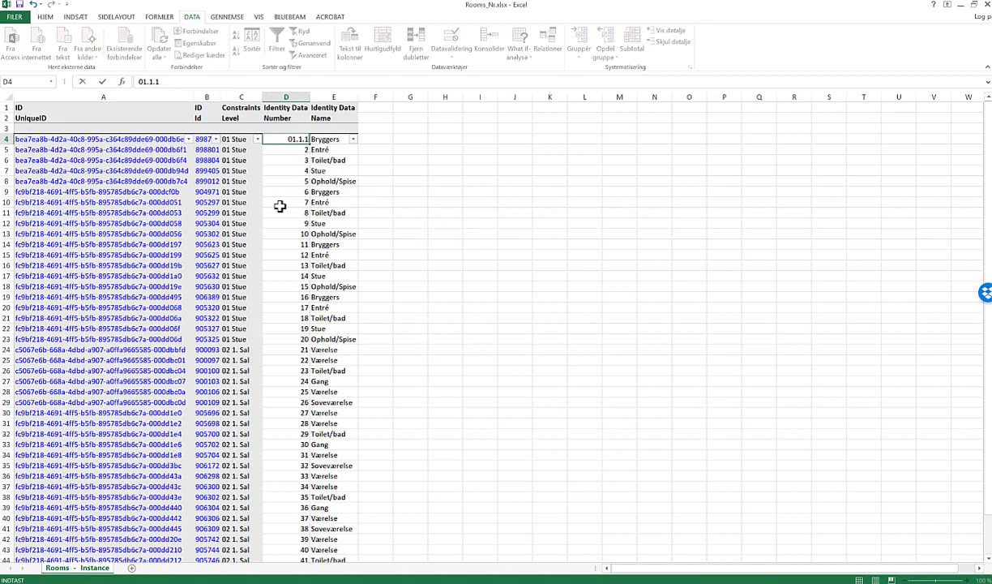
key(Return)
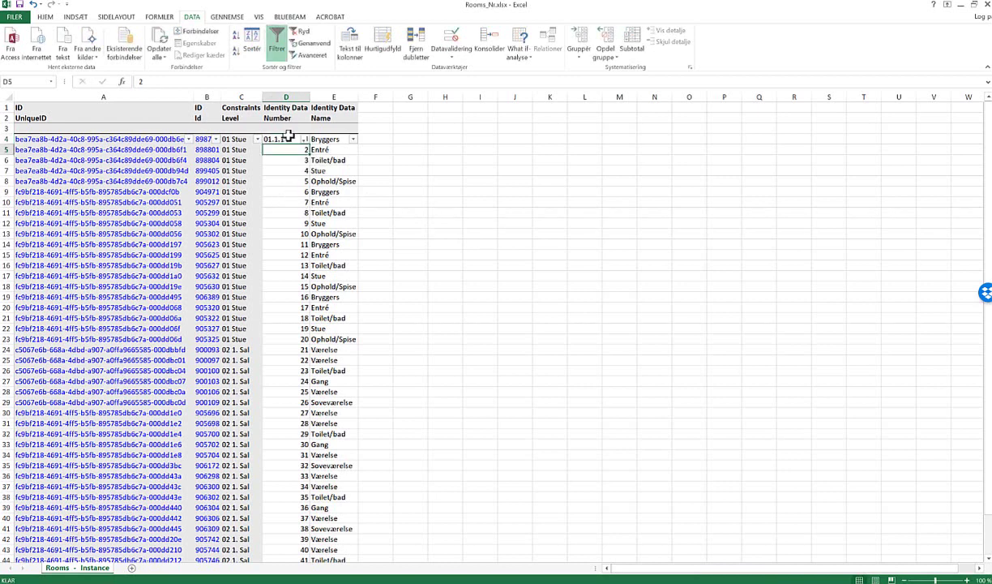
click(278, 139)
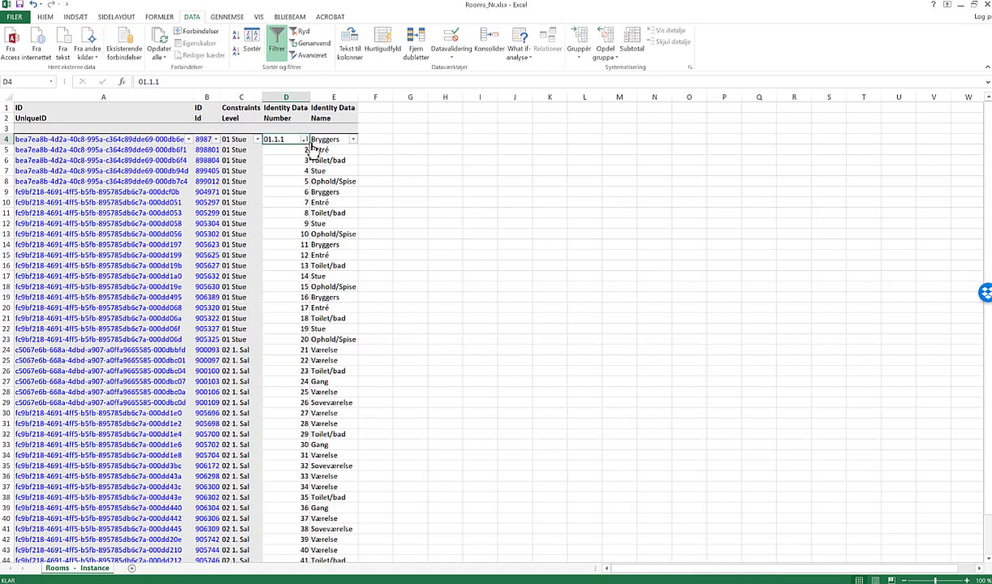
drag(309, 144, 307, 185)
click(285, 192)
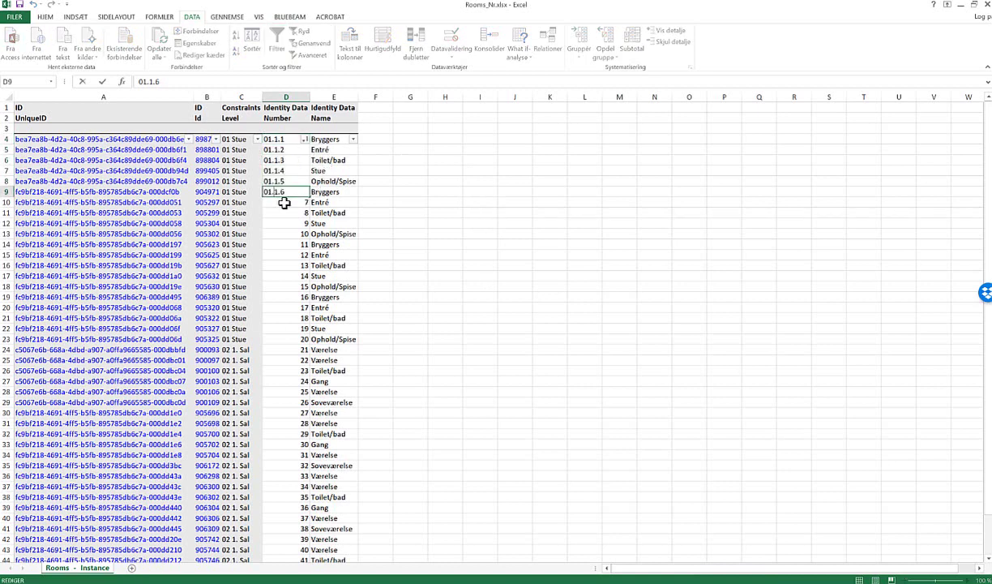
text(01.1.6)
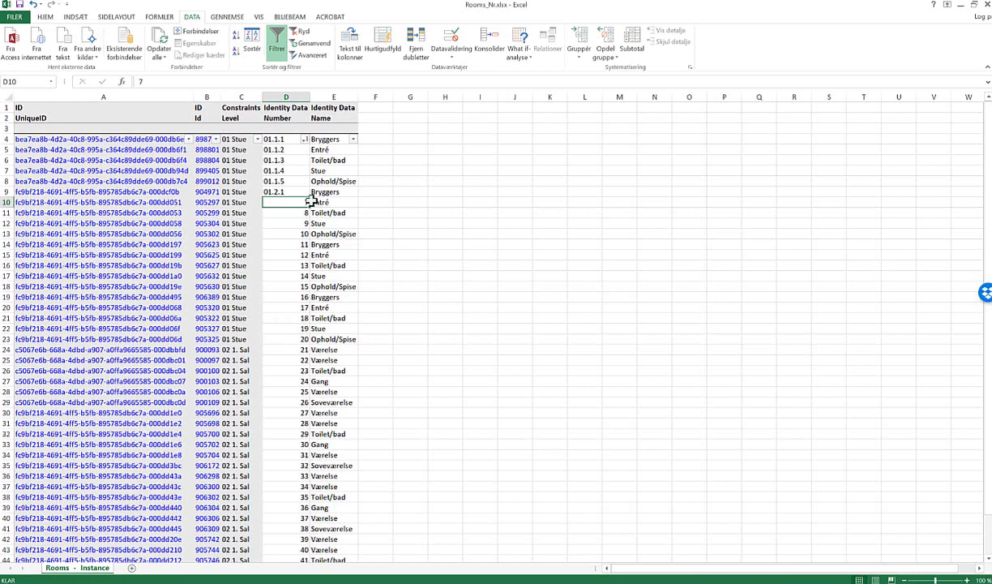
drag(306, 197, 301, 290)
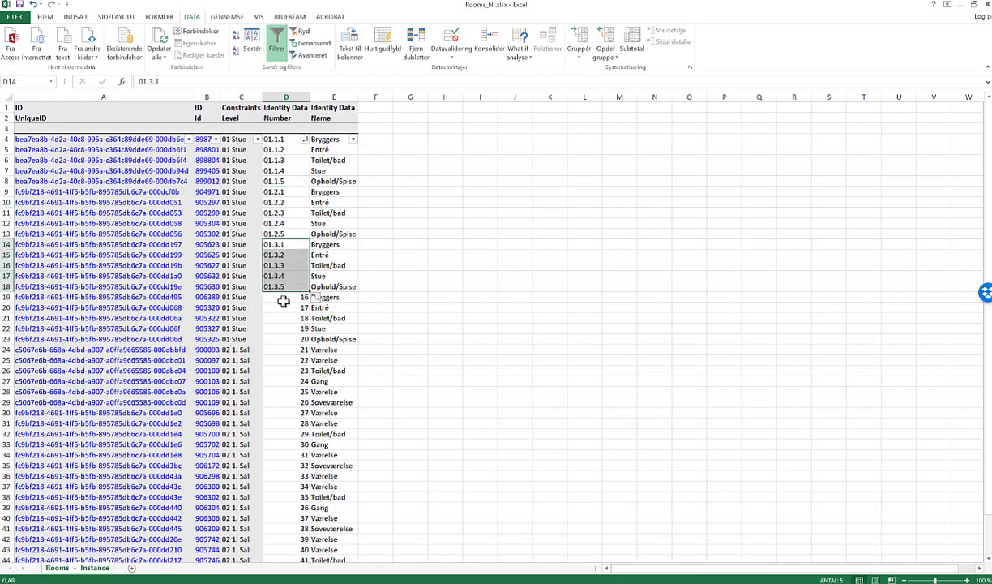
mouse_move(310, 354)
mouse_down()
mouse_move(286, 382)
mouse_move(305, 436)
mouse_up()
click(475, 454)
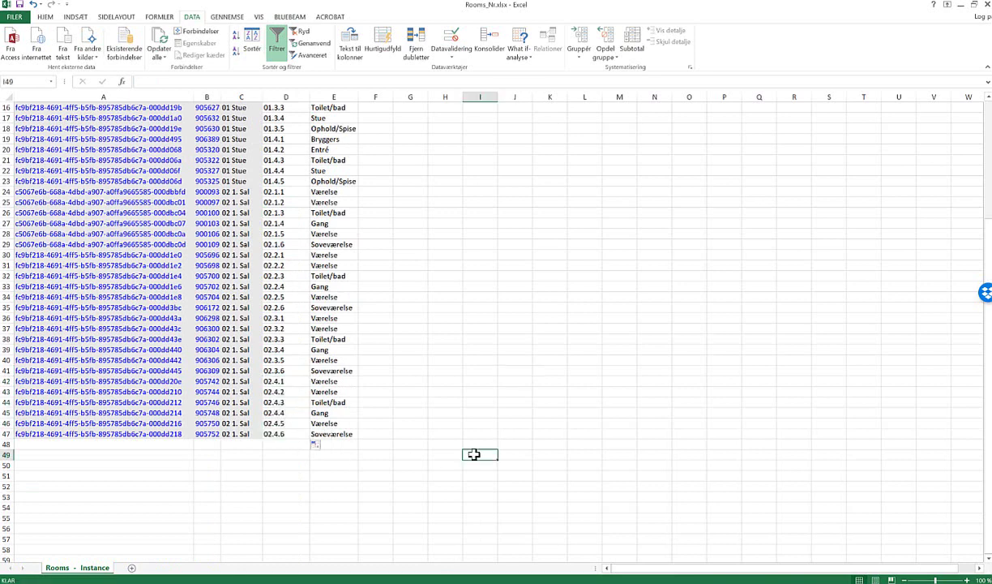
scroll(387, 494, up, 5)
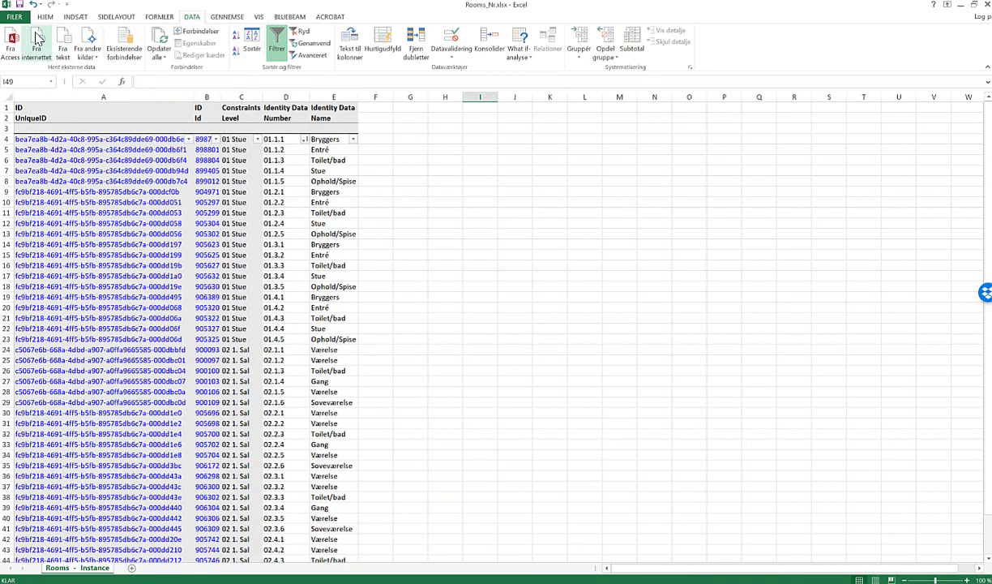
- Import Rooms_Nr.xlsx into Revit and accept all changes so 01 Stue tags read 01.1.1 onward
click(959, 5)
key(alt+Tab)
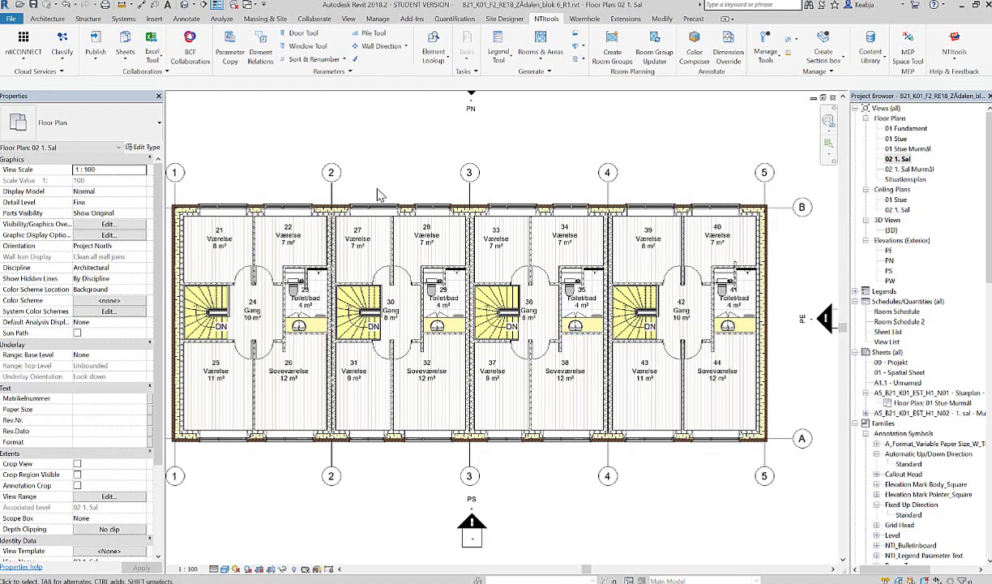
click(151, 51)
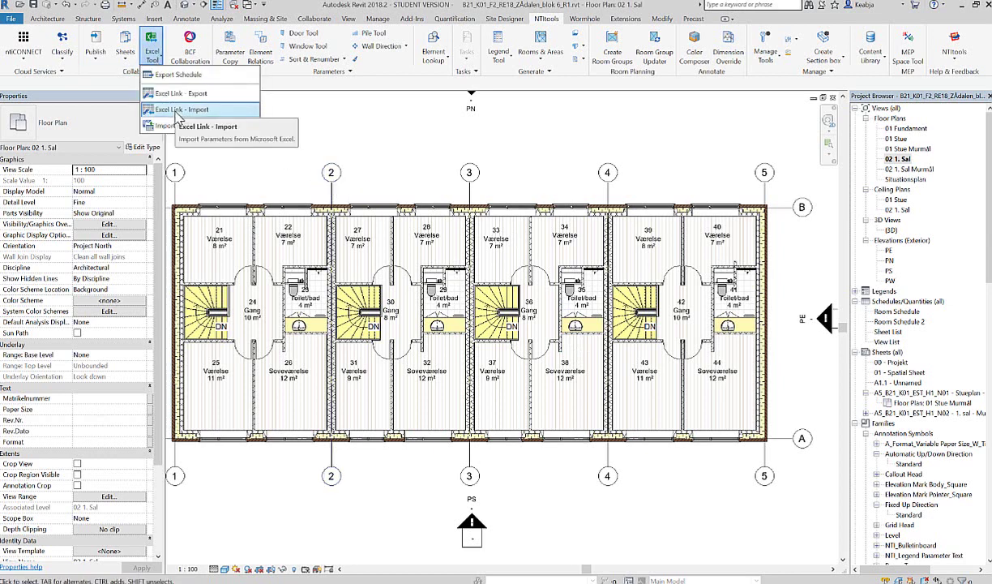
click(176, 115)
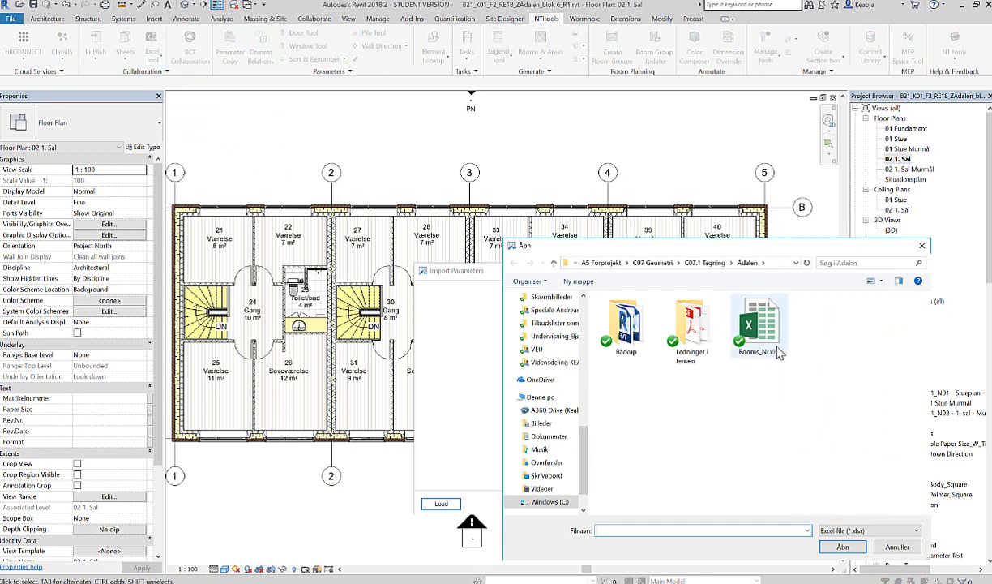
click(774, 350)
click(852, 553)
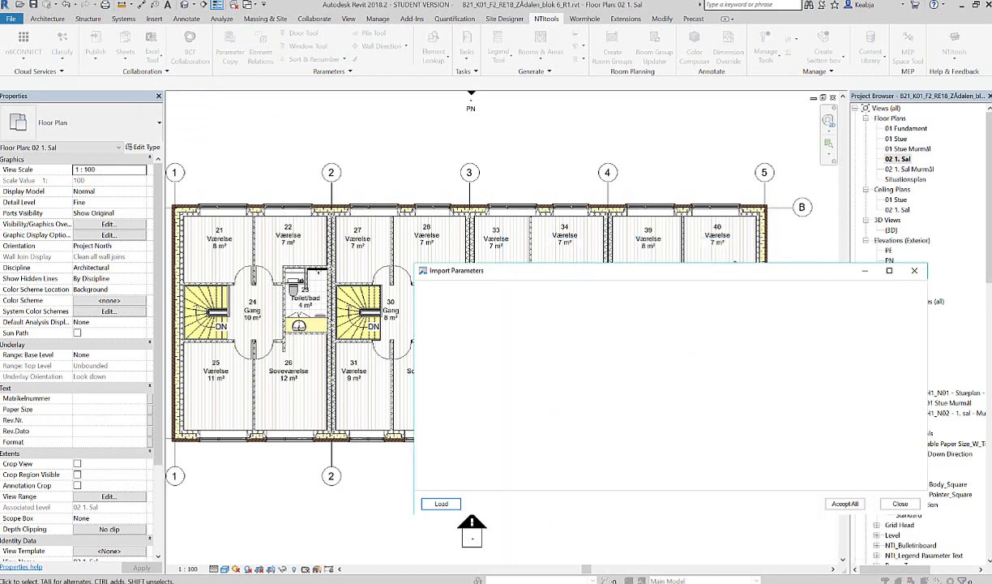
click(846, 504)
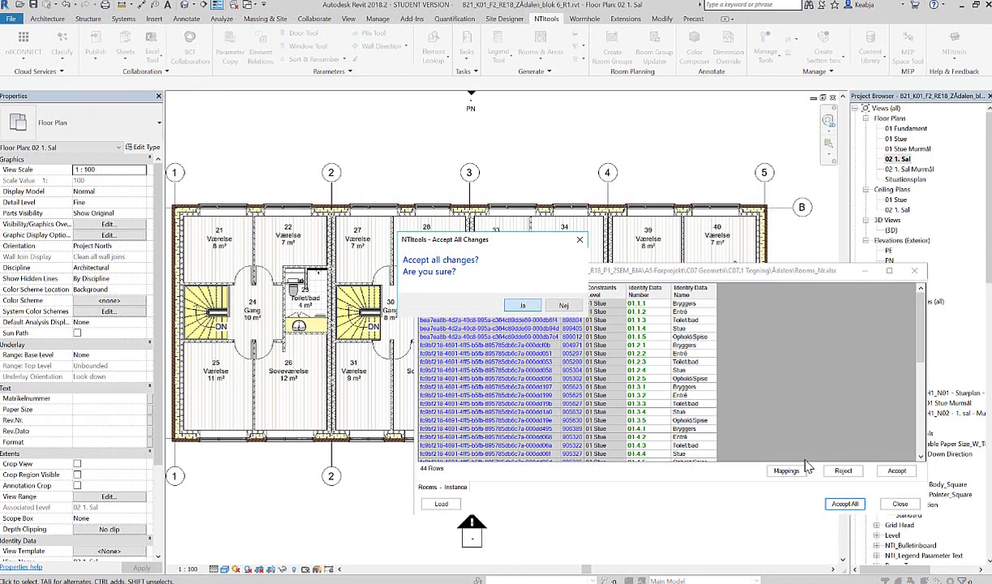
click(519, 305)
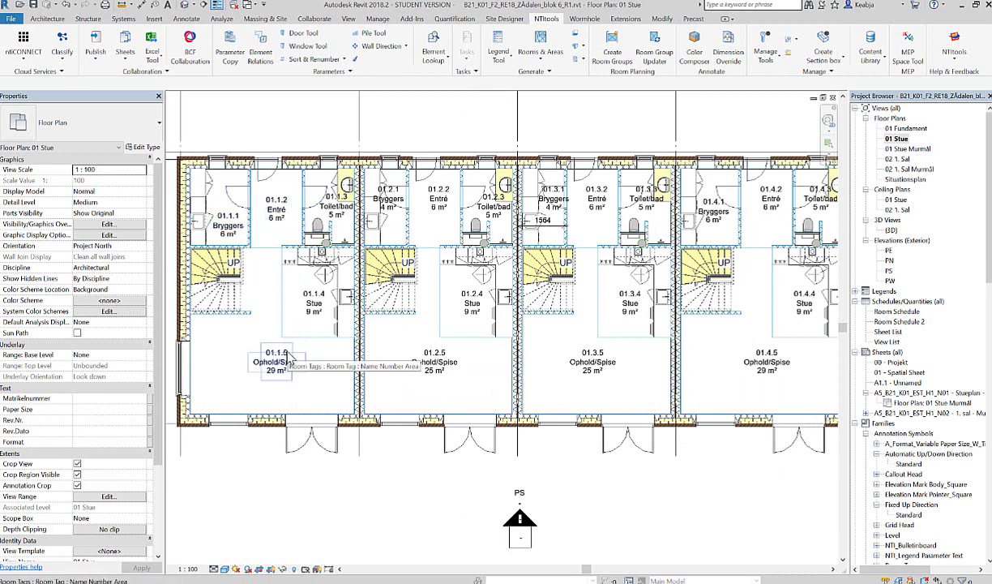
scroll(559, 292, down, 2)
- Open sheet A5_B21_K01_EST_H1_N05 from the Project Browser
mouse_move(600, 321)
middle_down()
mouse_move(577, 299)
mouse_move(537, 287)
middle_up()
click(896, 139)
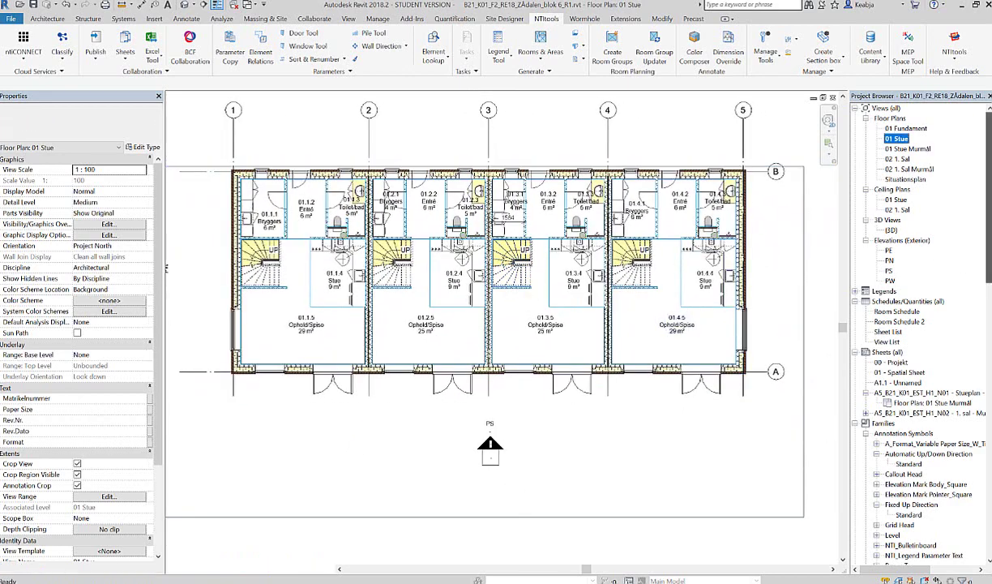
scroll(900, 284, down, 5)
double_click(898, 281)
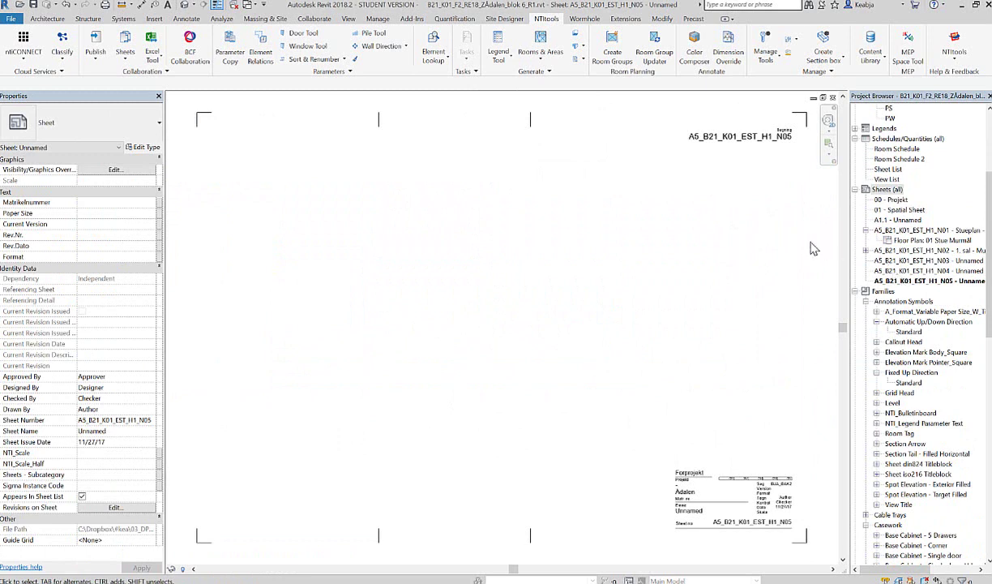
- Create a new Excel export link named Sheets and add the Sheets category to it
click(152, 51)
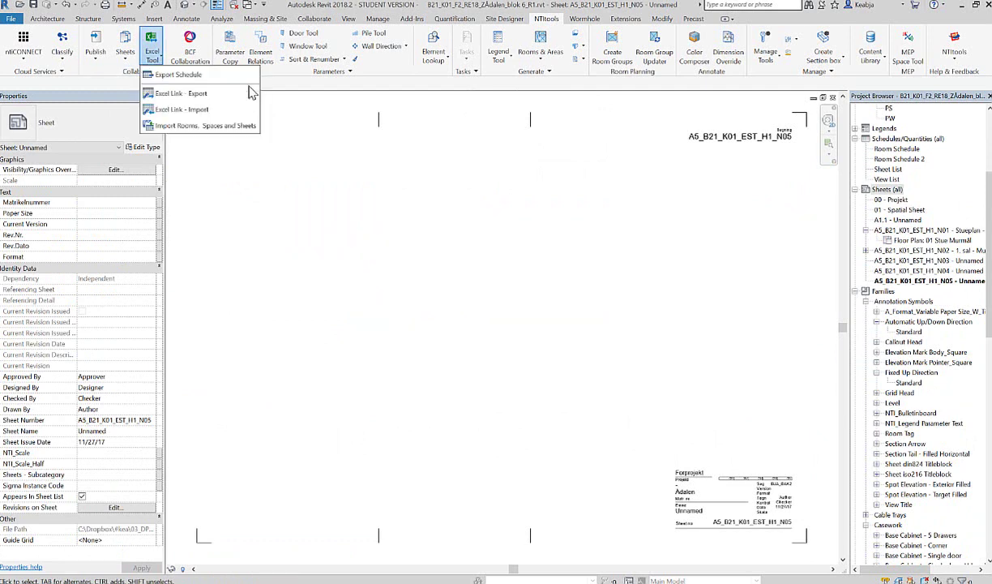
click(183, 94)
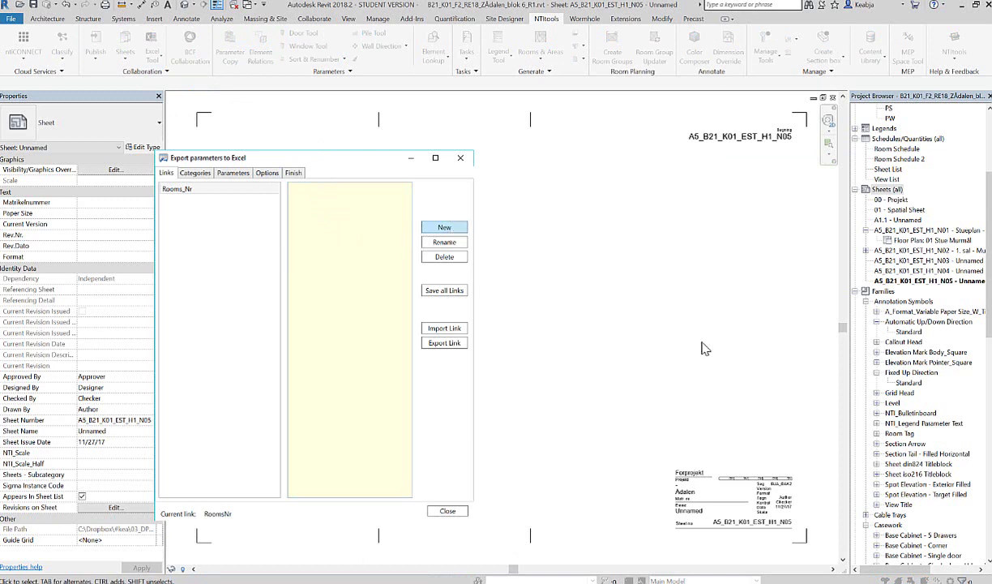
click(448, 230)
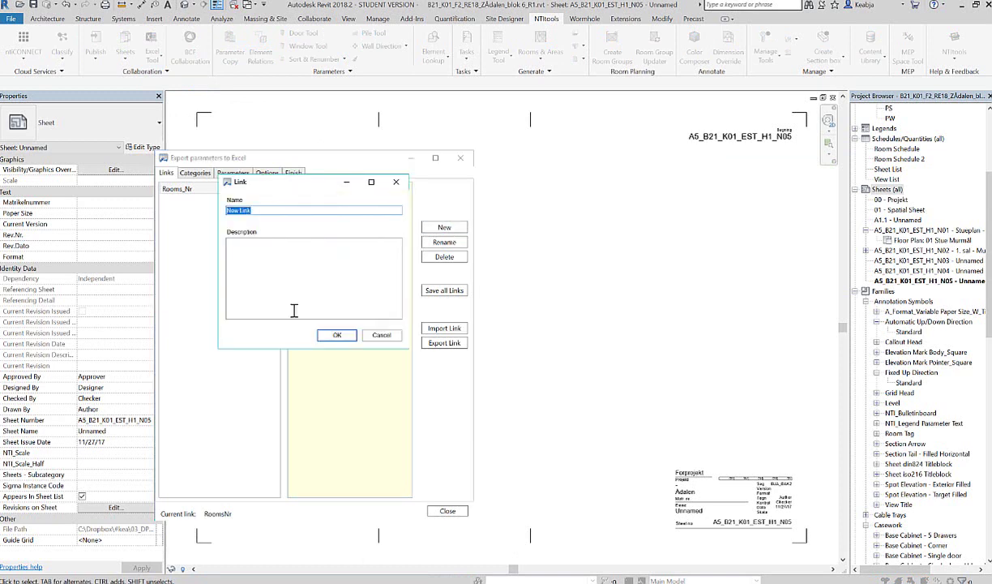
click(337, 335)
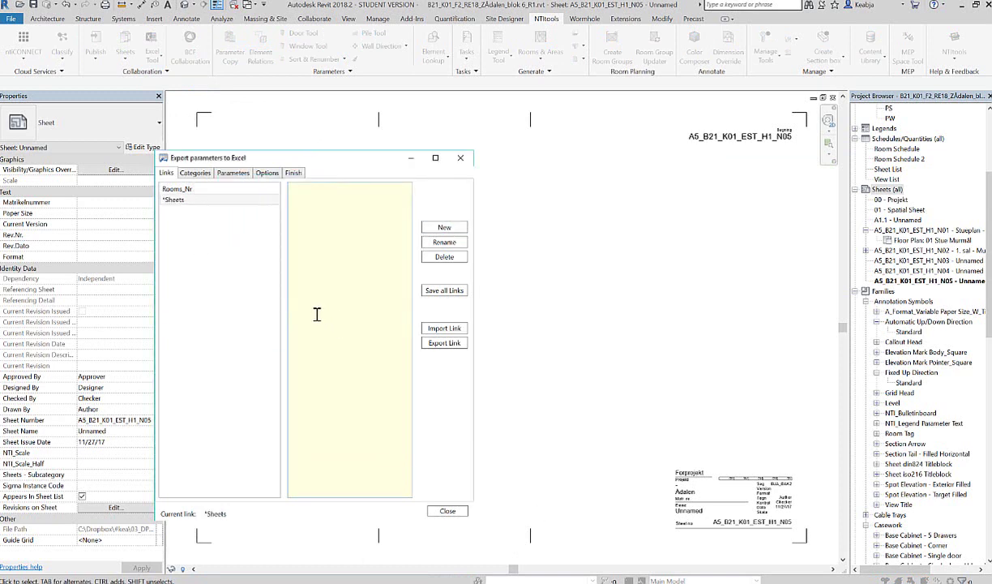
key(ctrl+Tab)
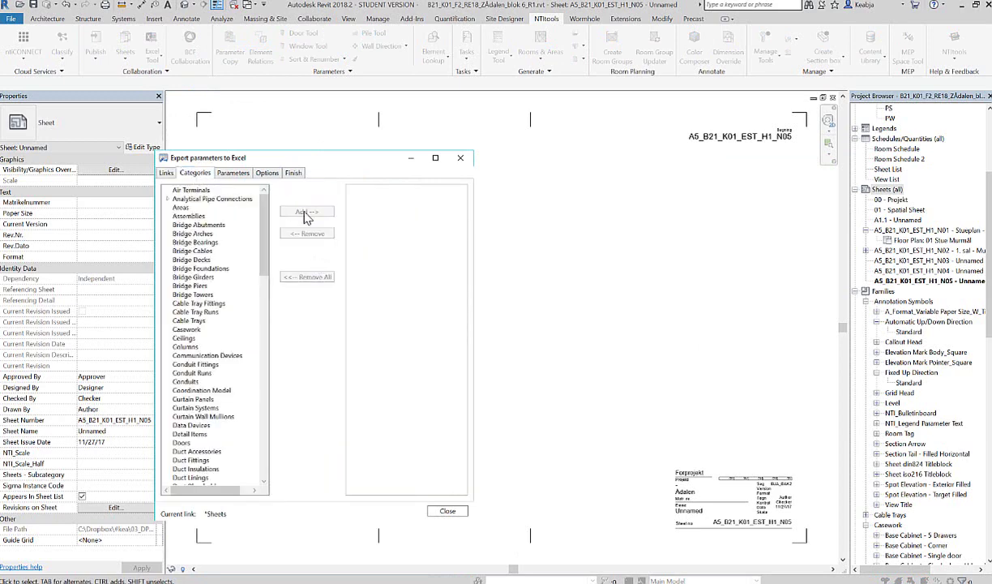
drag(264, 244, 256, 415)
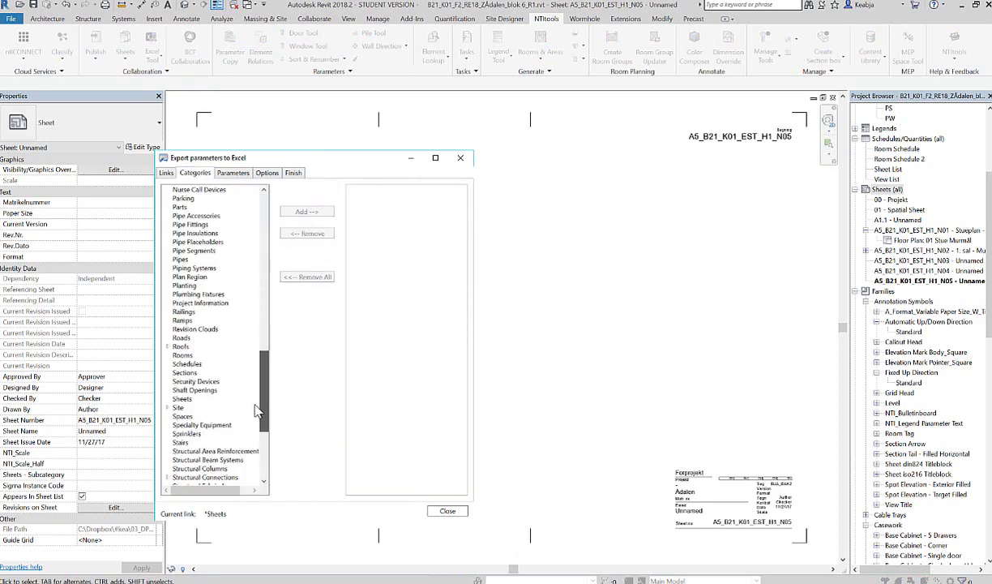
click(182, 355)
click(306, 212)
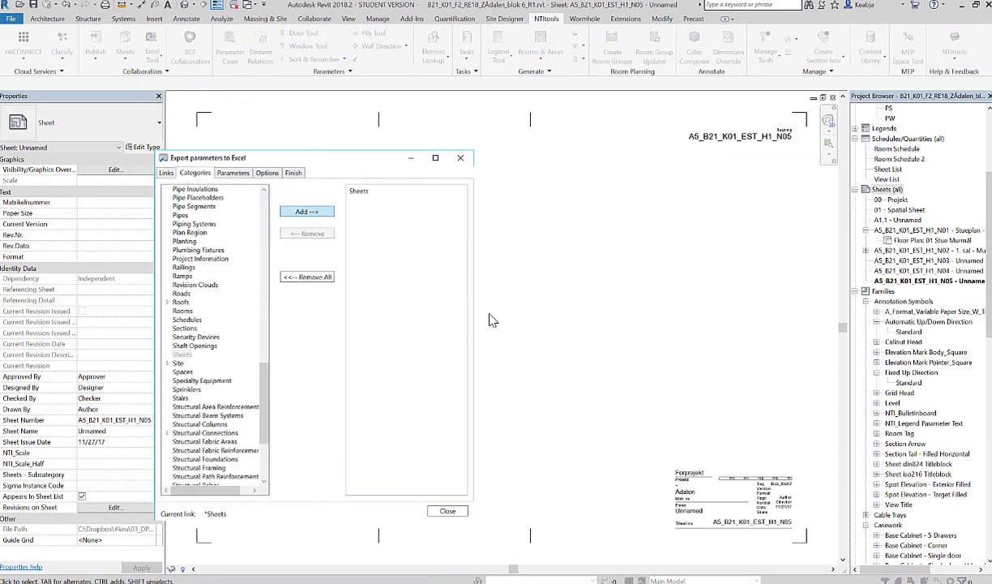
click(234, 174)
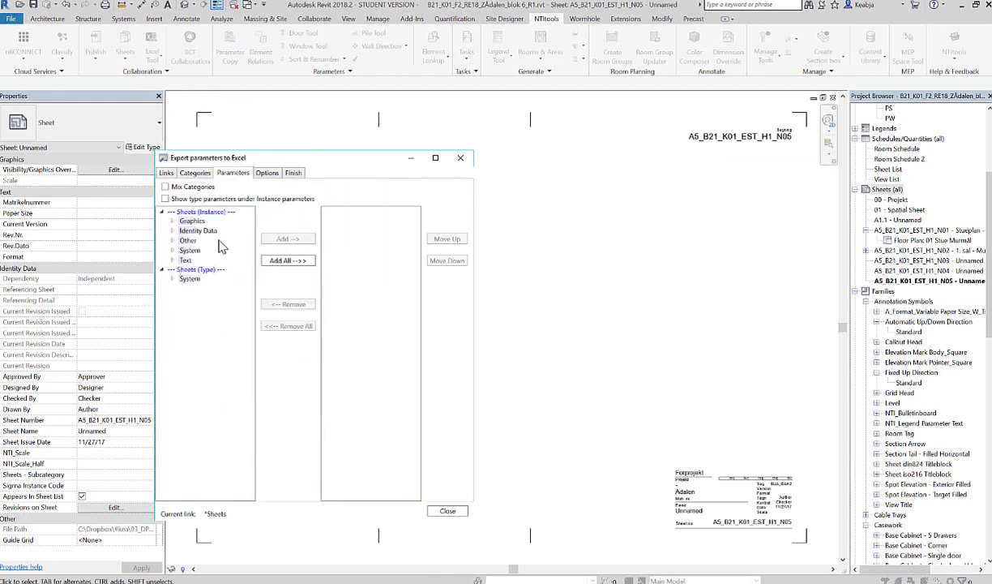
- Add Identity Data parameters Drawn By, Sheet Name and Sheet Number to the export list
click(171, 231)
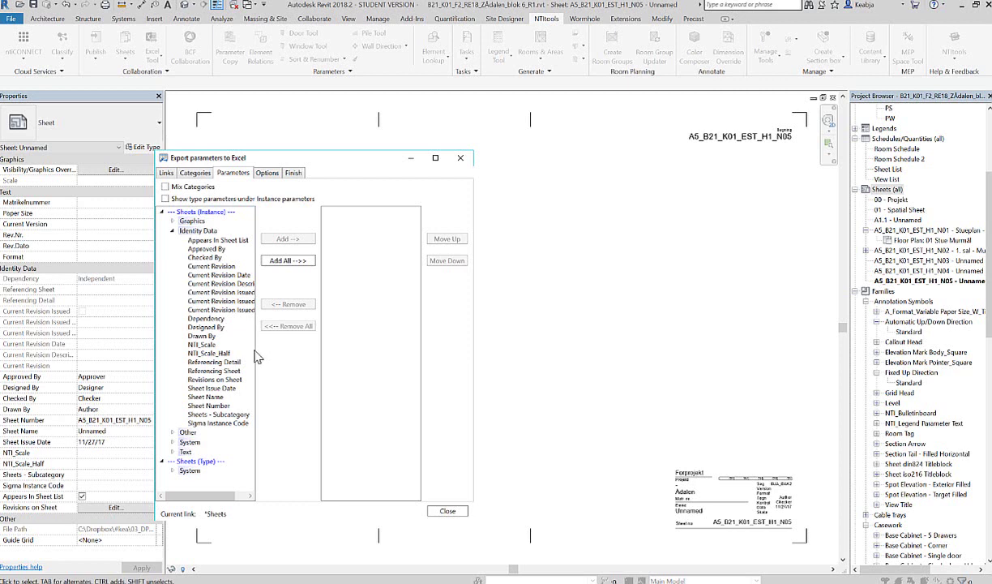
click(201, 336)
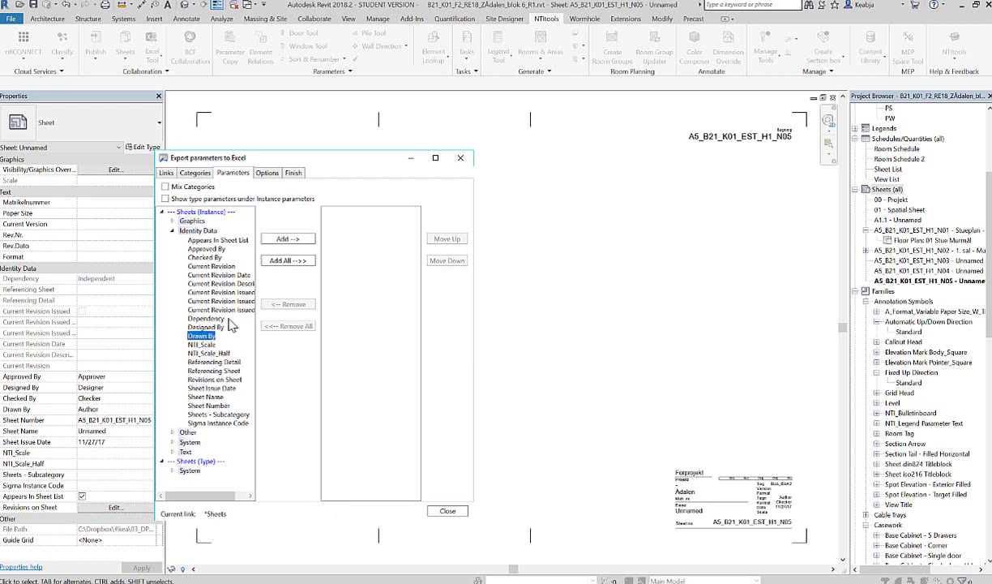
click(286, 242)
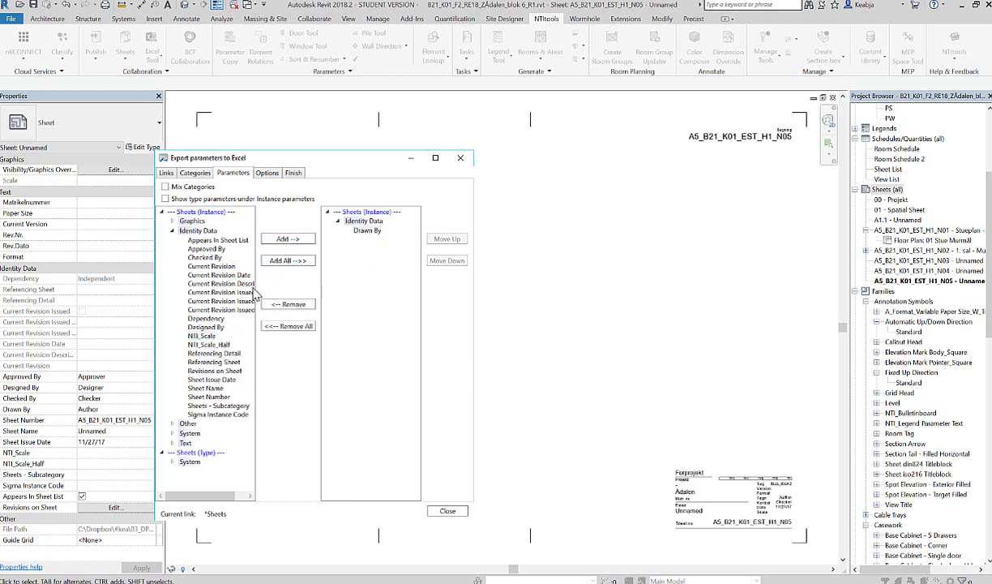
click(206, 389)
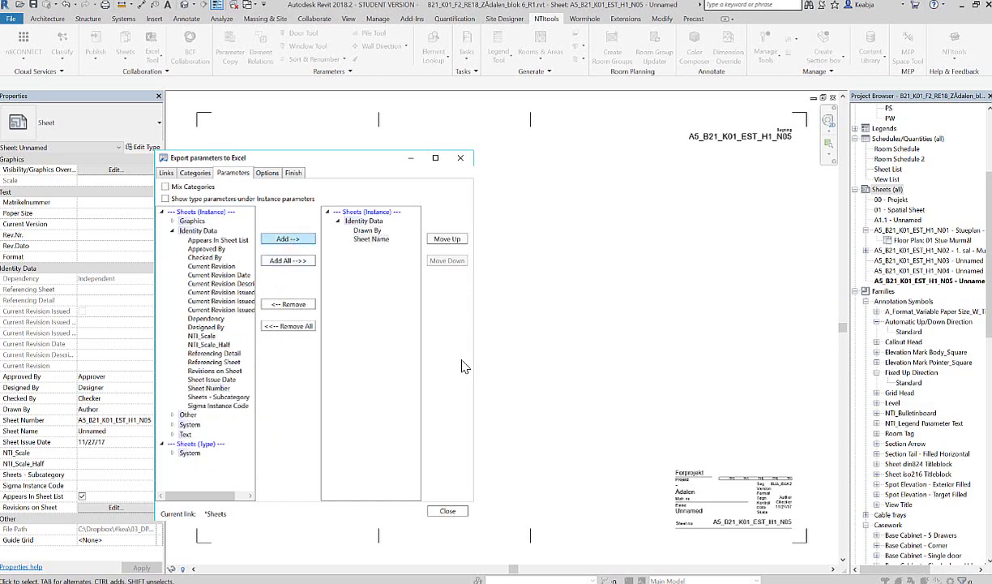
click(283, 238)
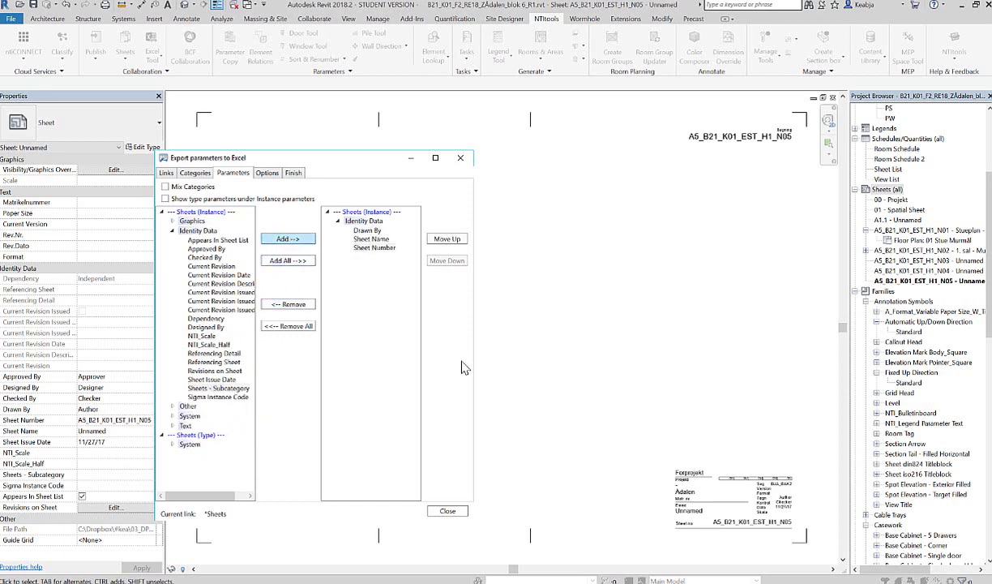
click(359, 320)
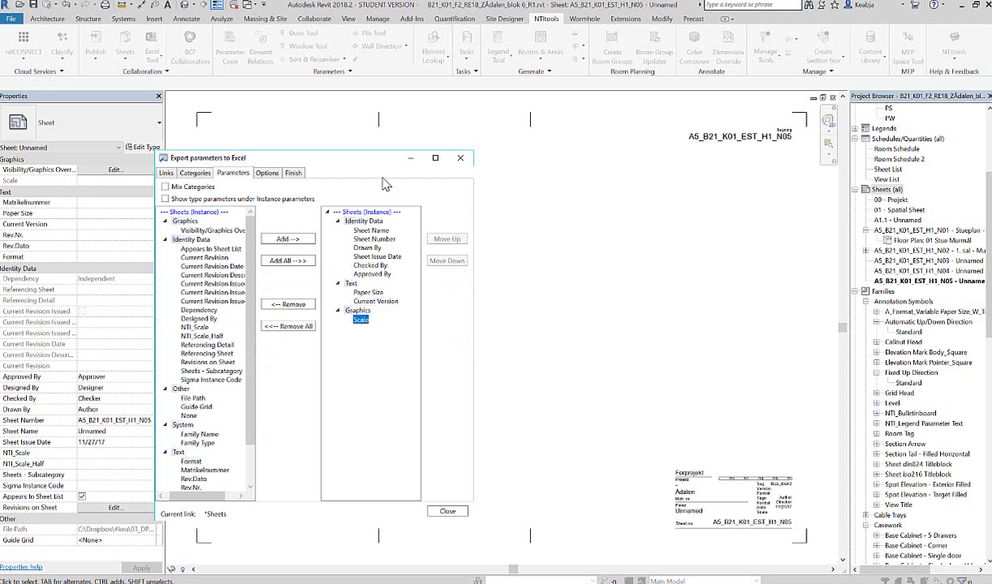
- Finish the export, saving it as Sheets.xlsx and overwriting the existing file
click(266, 173)
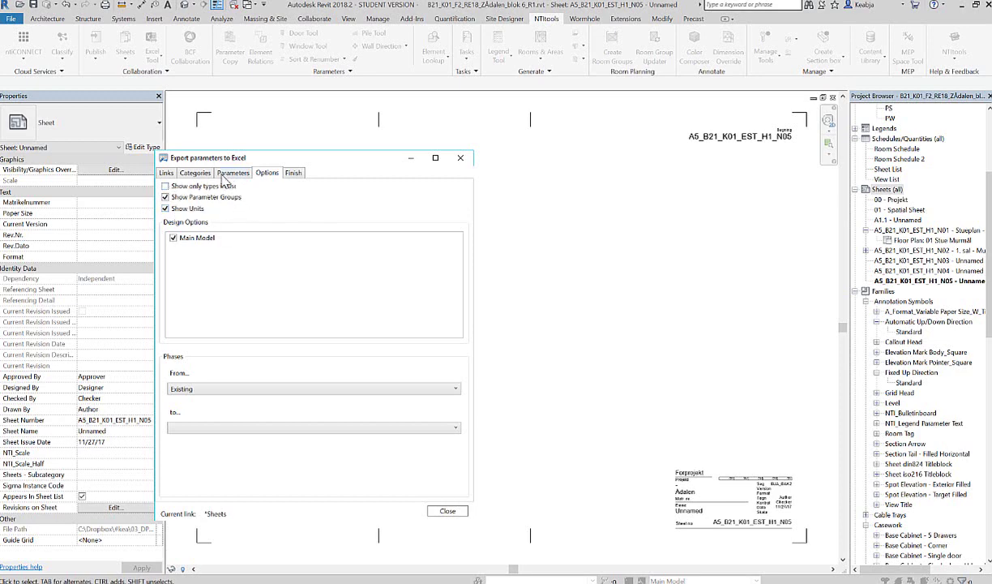
key(ctrl+Tab)
click(438, 489)
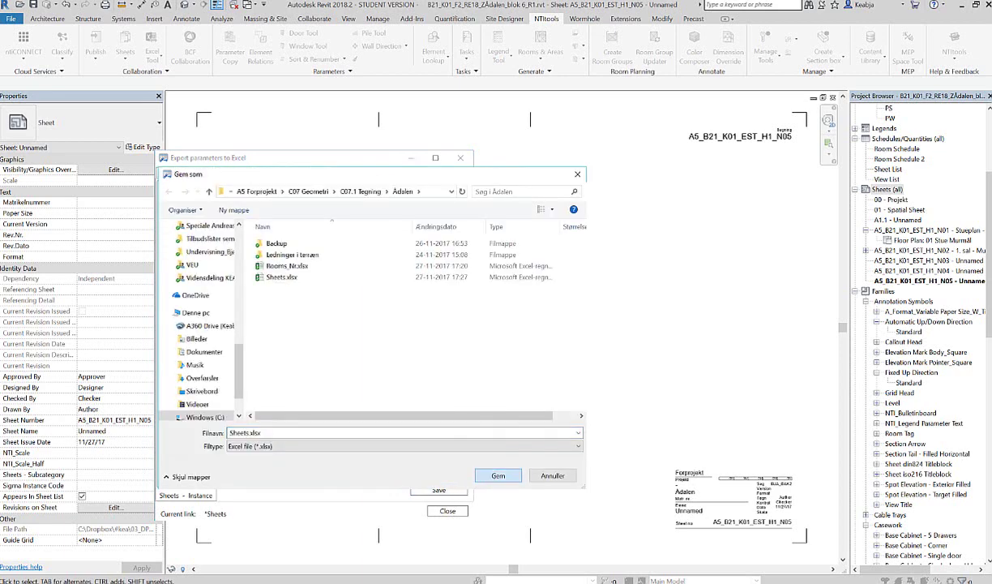
click(498, 475)
click(514, 293)
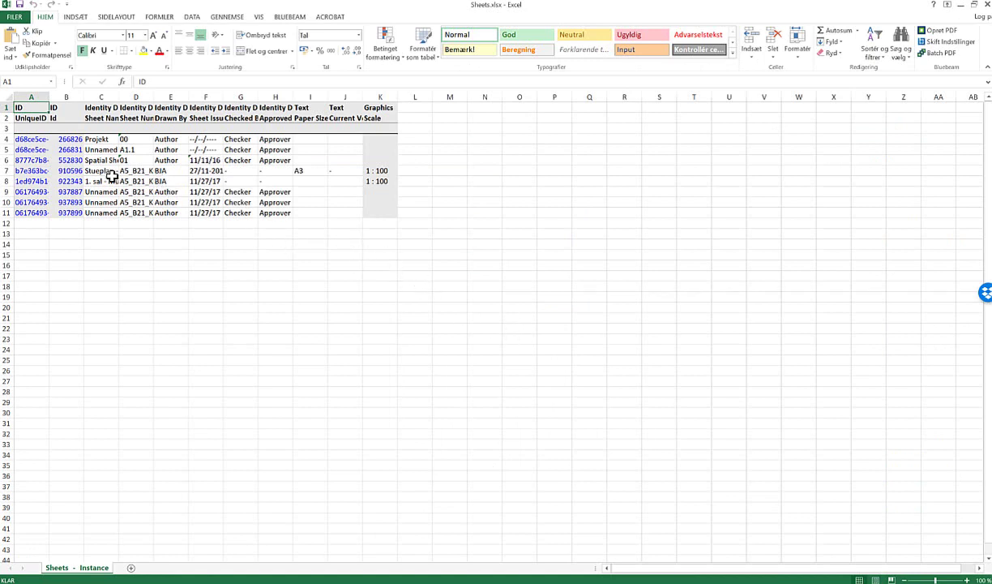
- Autofit columns A through K to their contents
drag(31, 97, 380, 96)
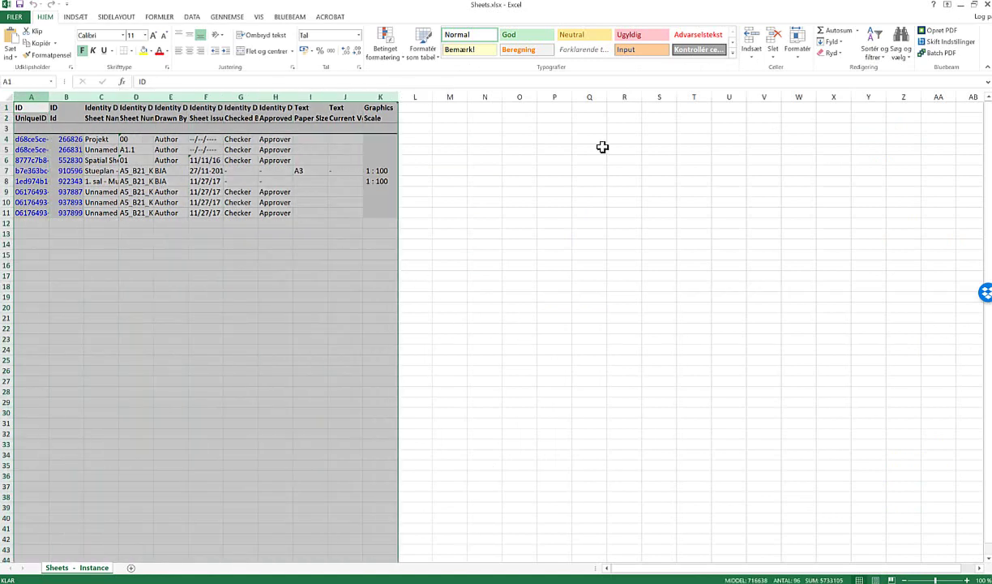
double_click(364, 97)
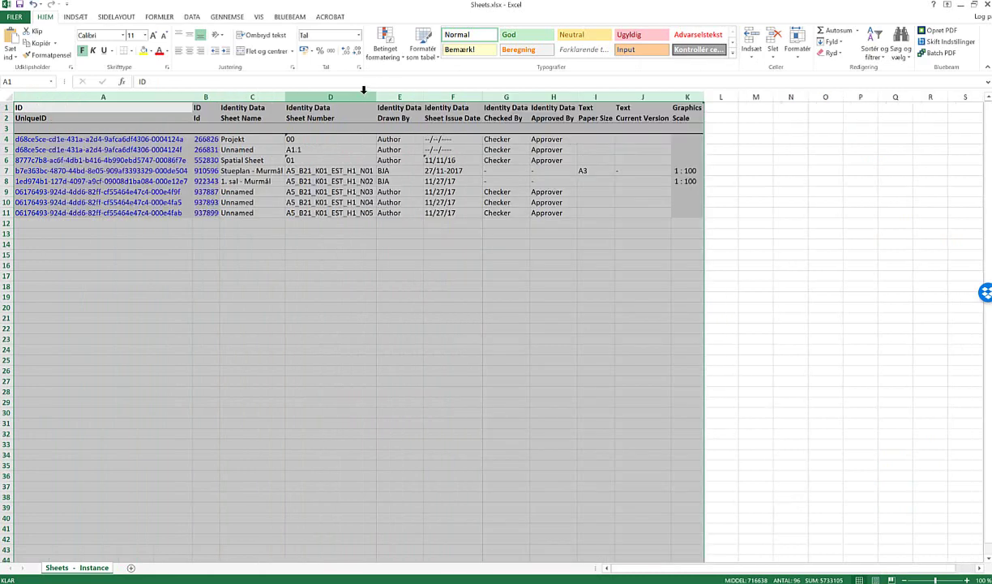
click(866, 223)
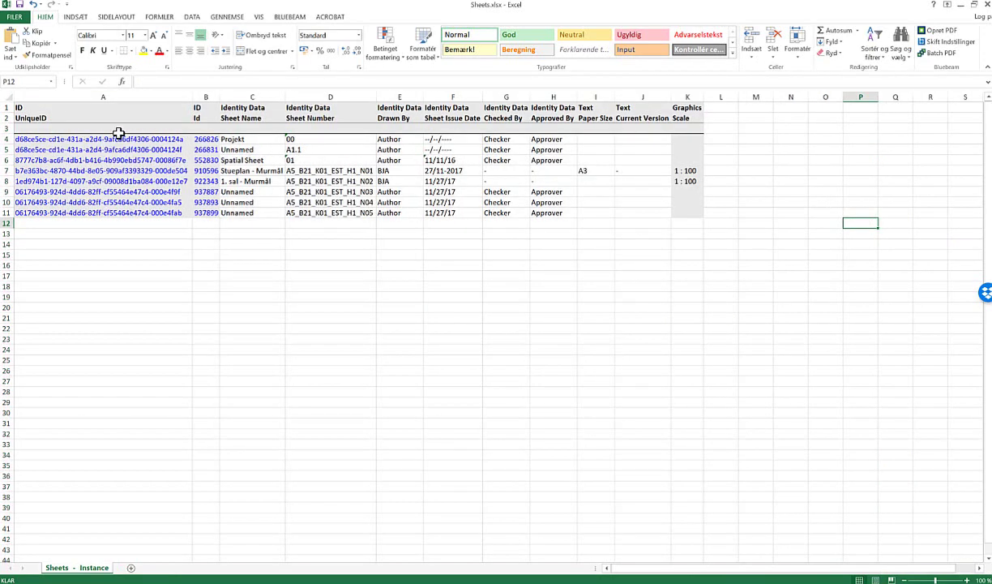
- Turn on Data filters for the sheet table starting at row 4
mouse_move(96, 139)
mouse_down()
mouse_move(678, 199)
mouse_move(679, 214)
mouse_up()
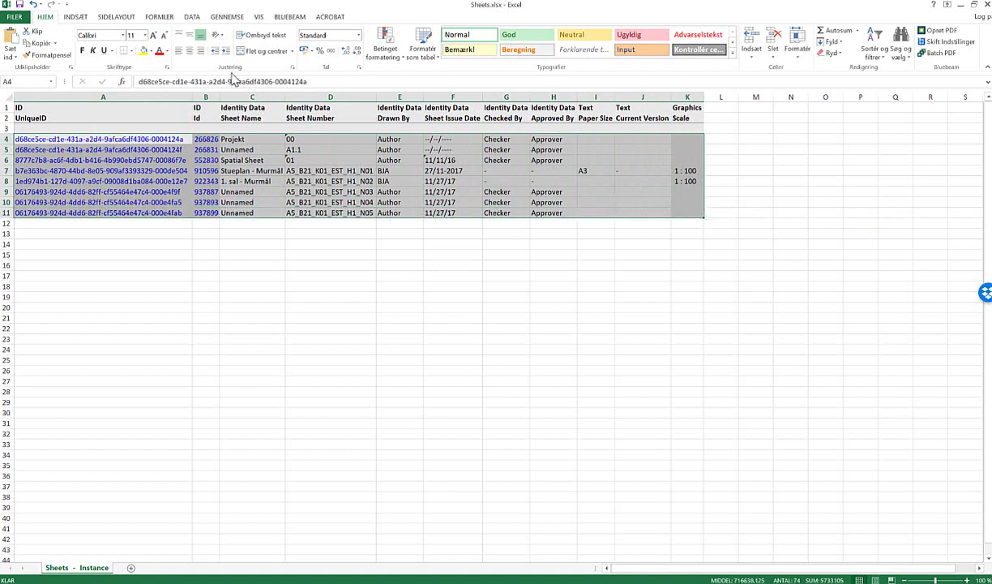
click(190, 17)
click(276, 42)
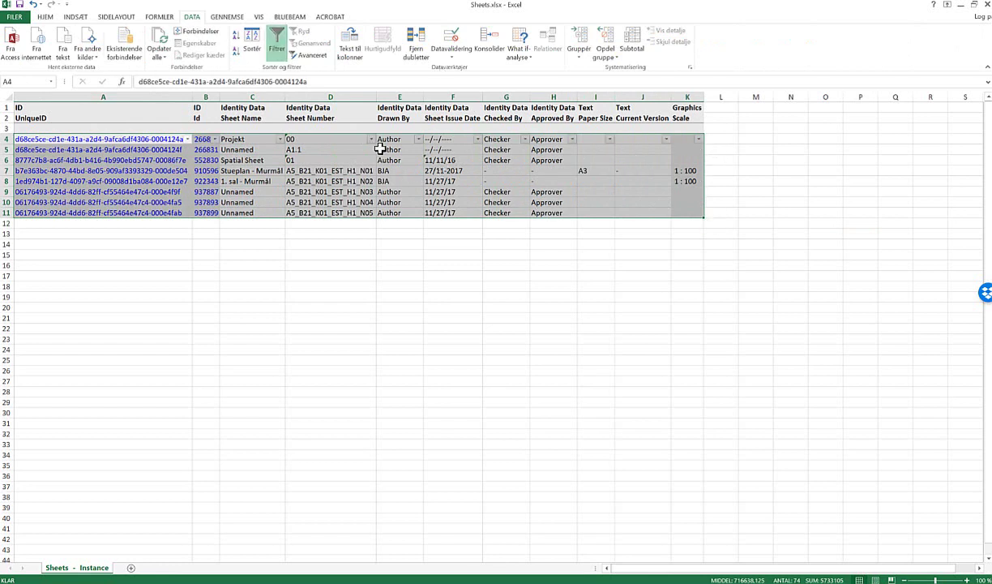
- Copy the plain formatting from L4:L11 onto K4:K11 to remove the grey shading
drag(720, 139, 721, 213)
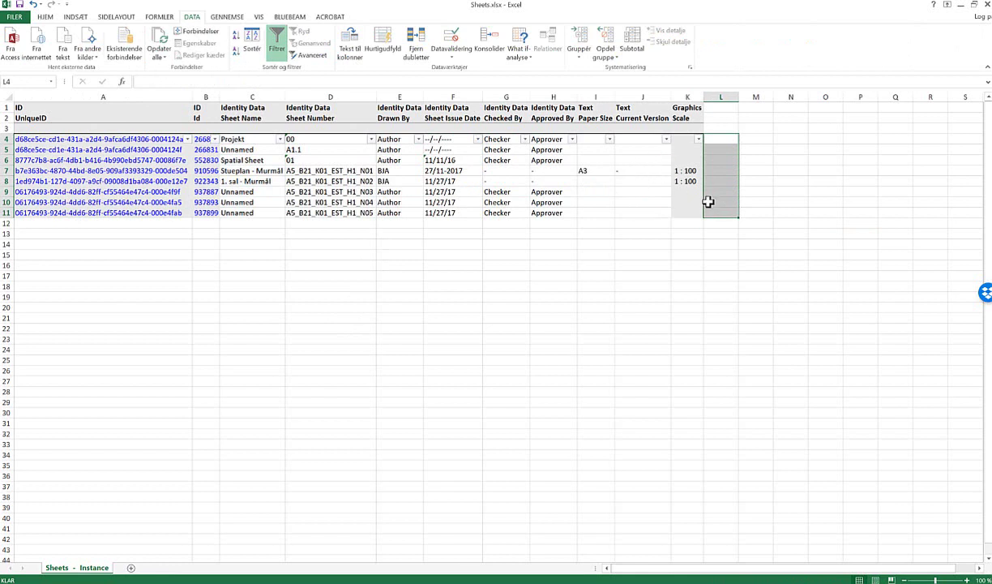
right_click(719, 214)
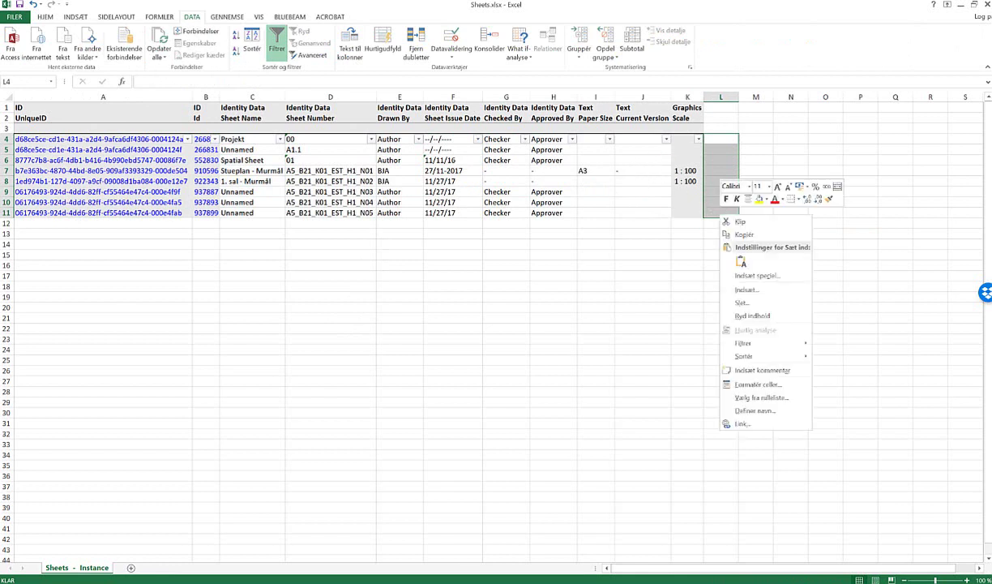
click(828, 198)
click(688, 140)
drag(687, 140, 687, 213)
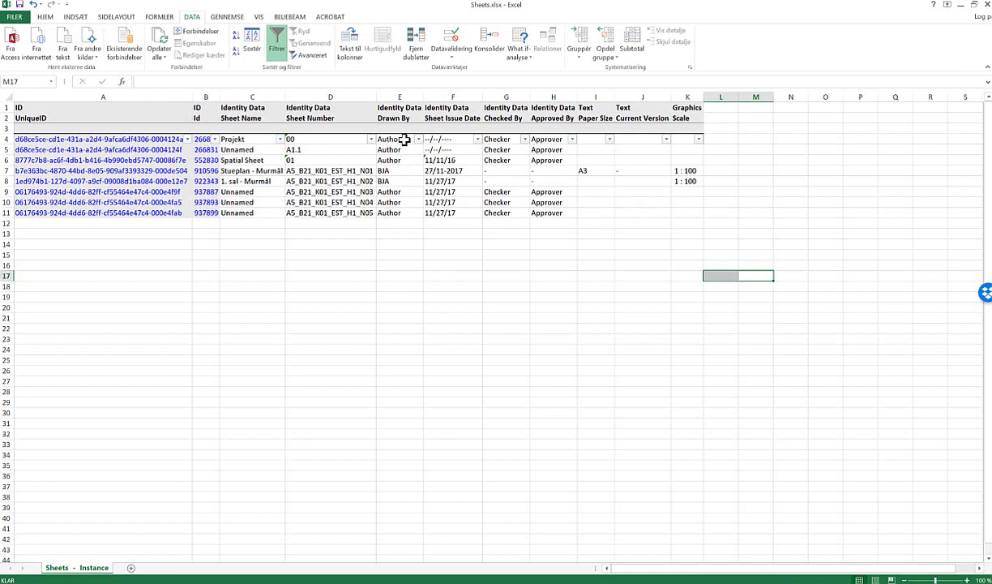
- Sort rows A to Z by Sheet Number: 00, 01, A1.1, then N01 through N05
click(404, 139)
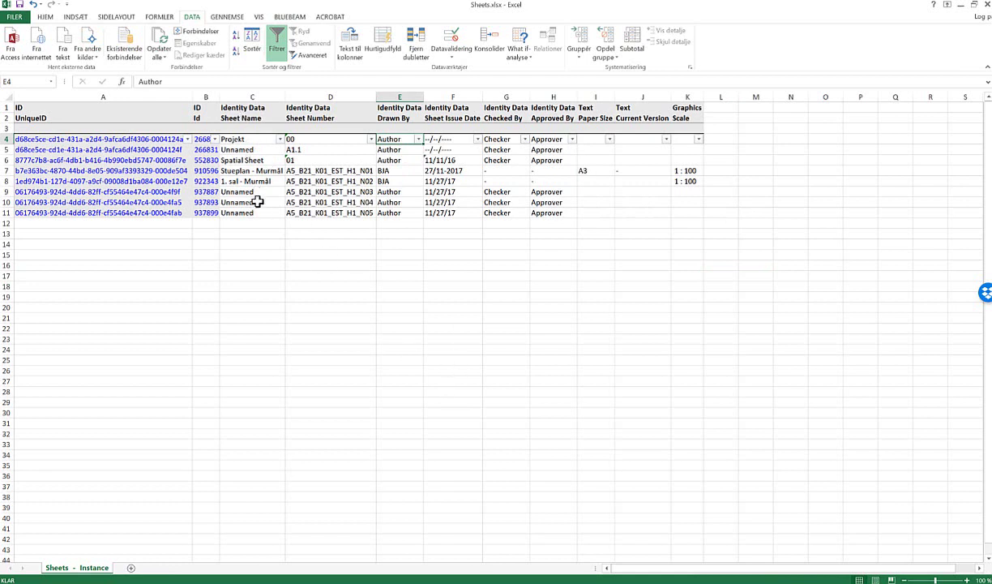
click(257, 150)
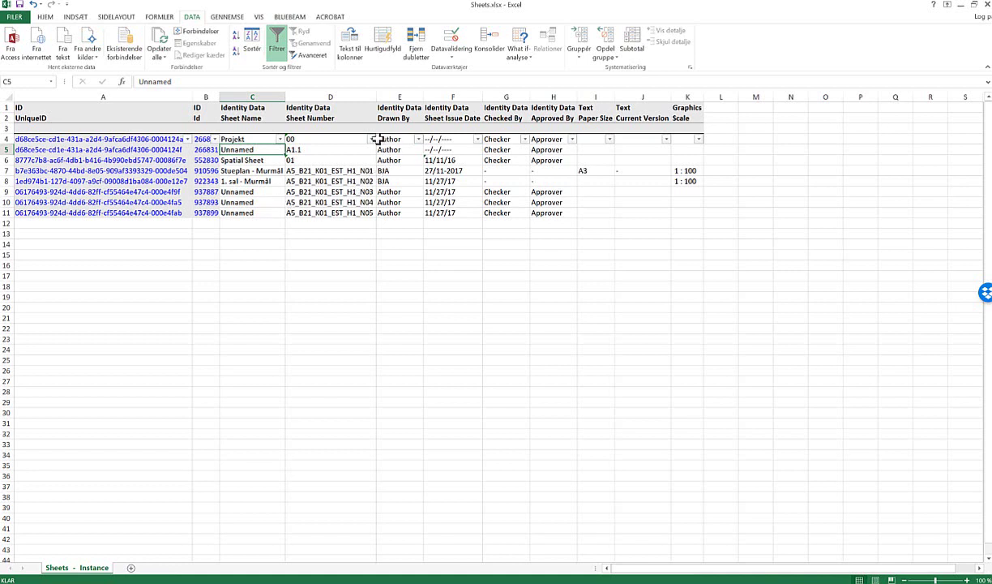
click(371, 138)
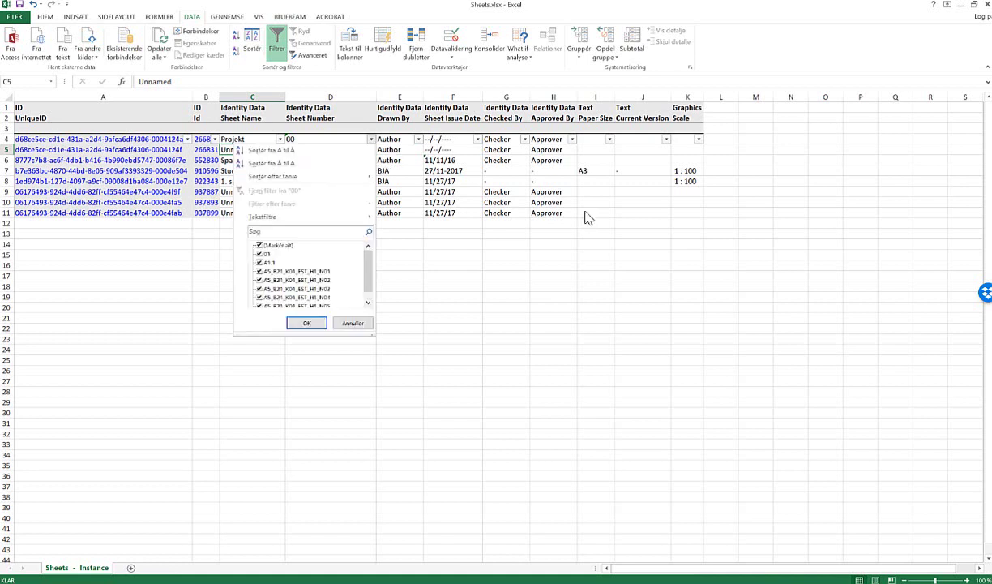
click(292, 151)
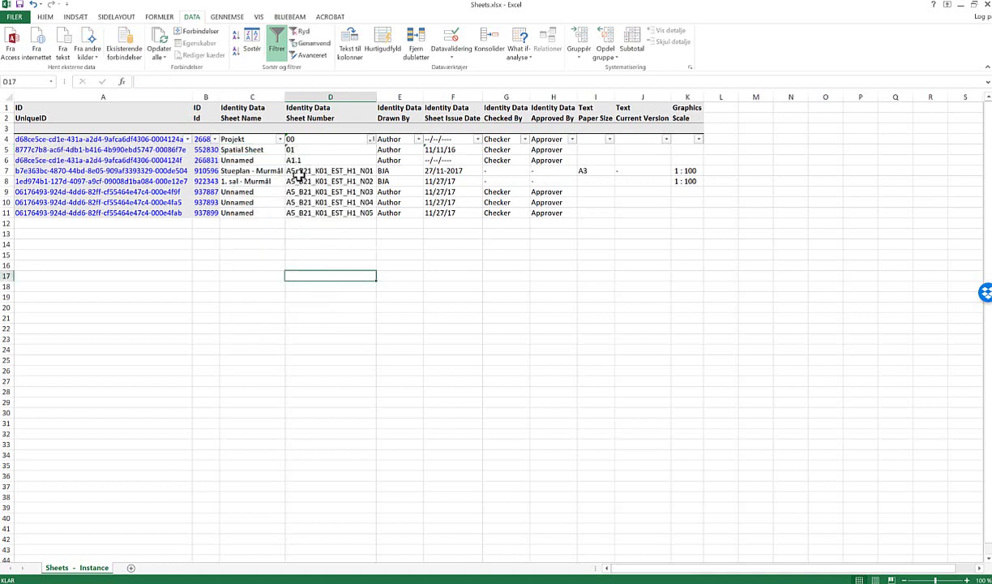
key(alt+Tab)
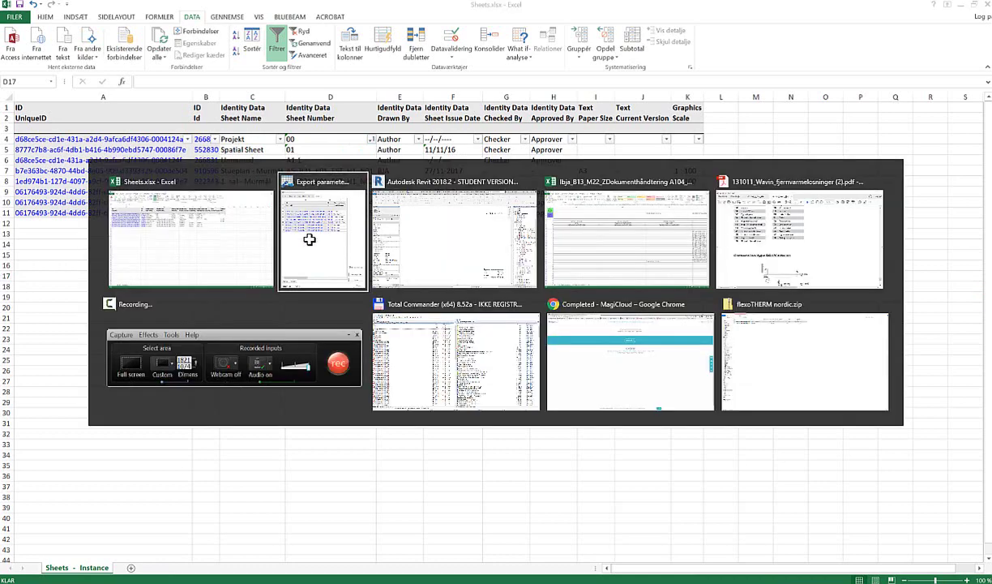
key(alt+Tab)
key(alt+Tab)
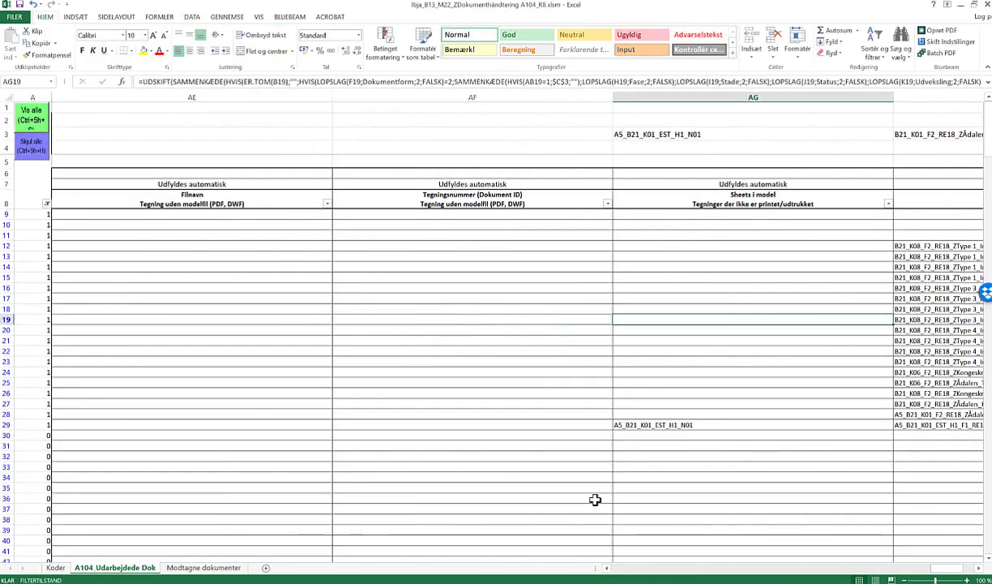
click(55, 568)
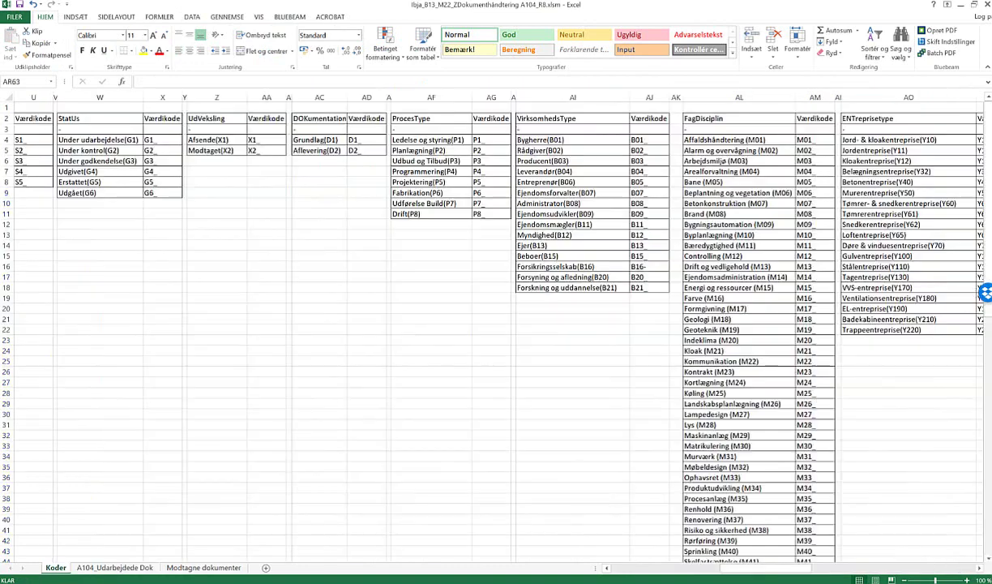
key(alt+Tab)
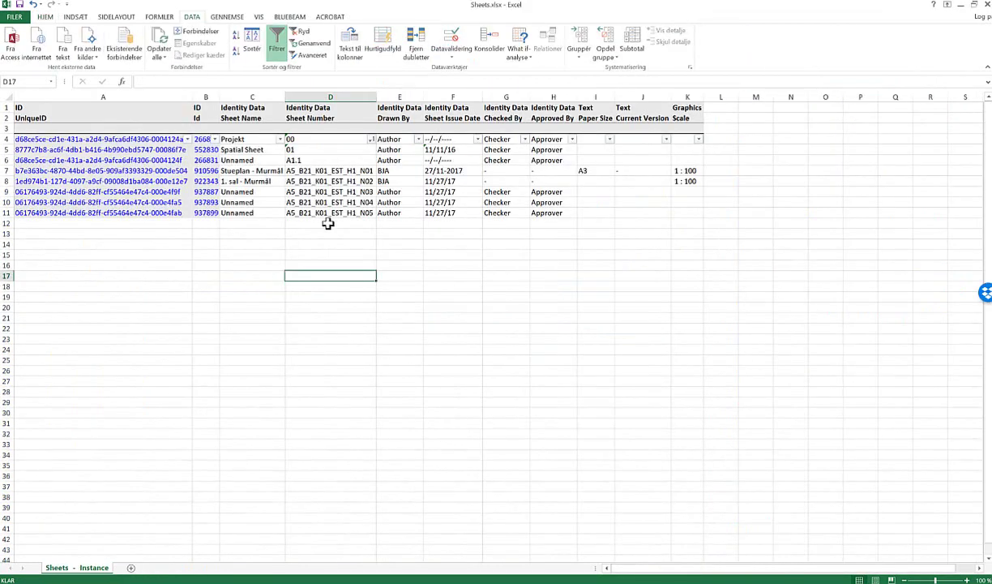
key(alt+Tab)
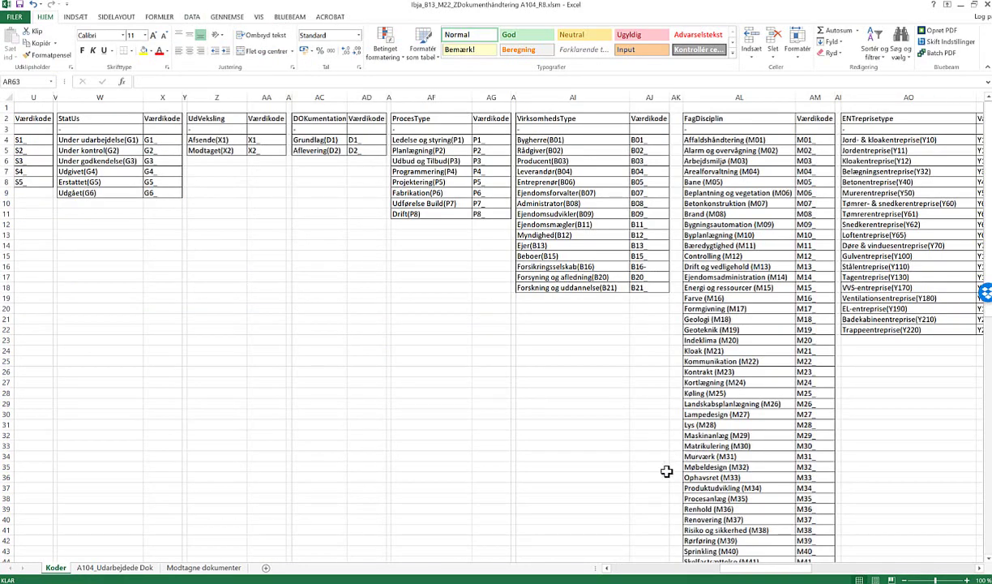
drag(751, 573, 686, 574)
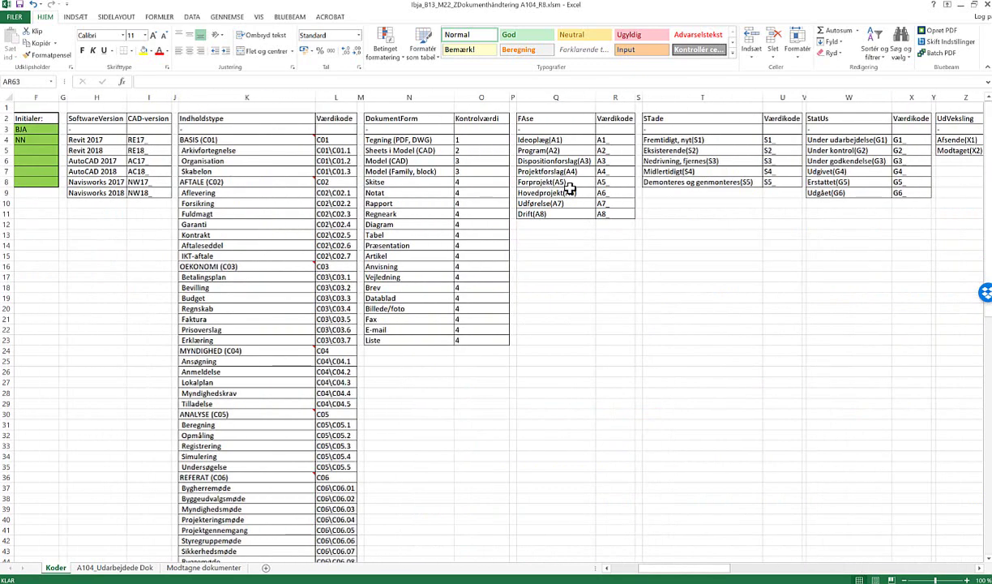
click(601, 182)
key(alt+Tab)
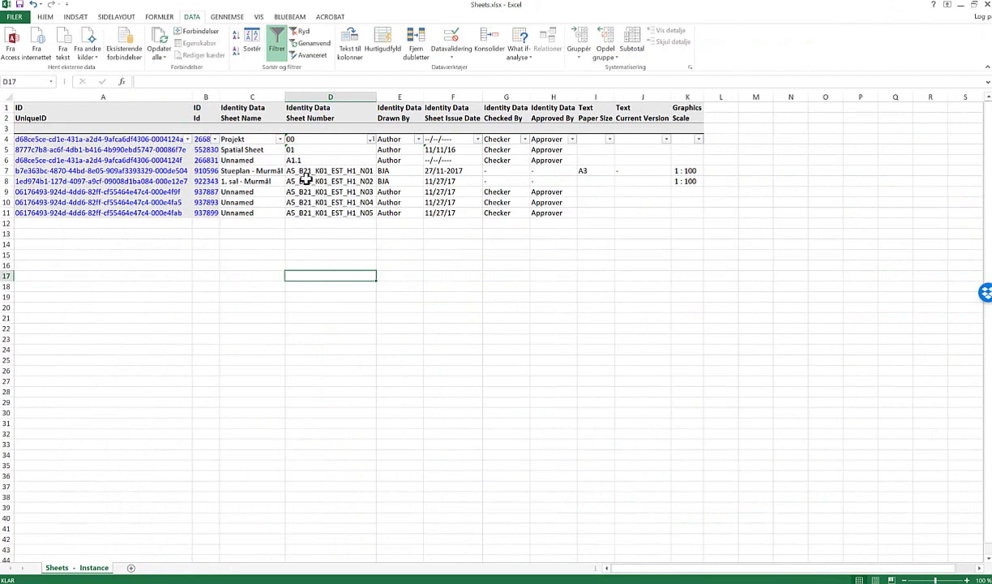
key(alt+Tab)
key(alt+Tab)
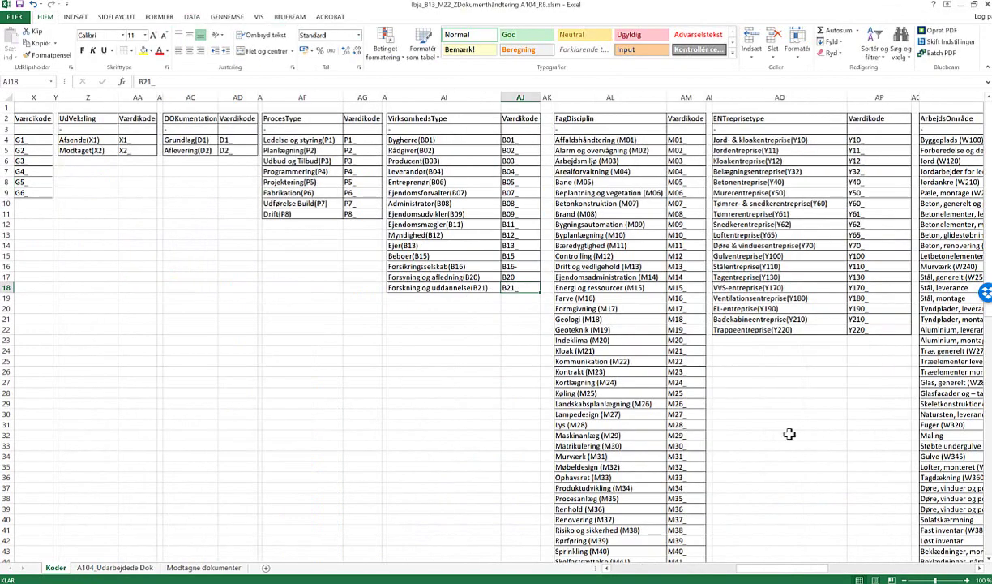
key(alt+Tab)
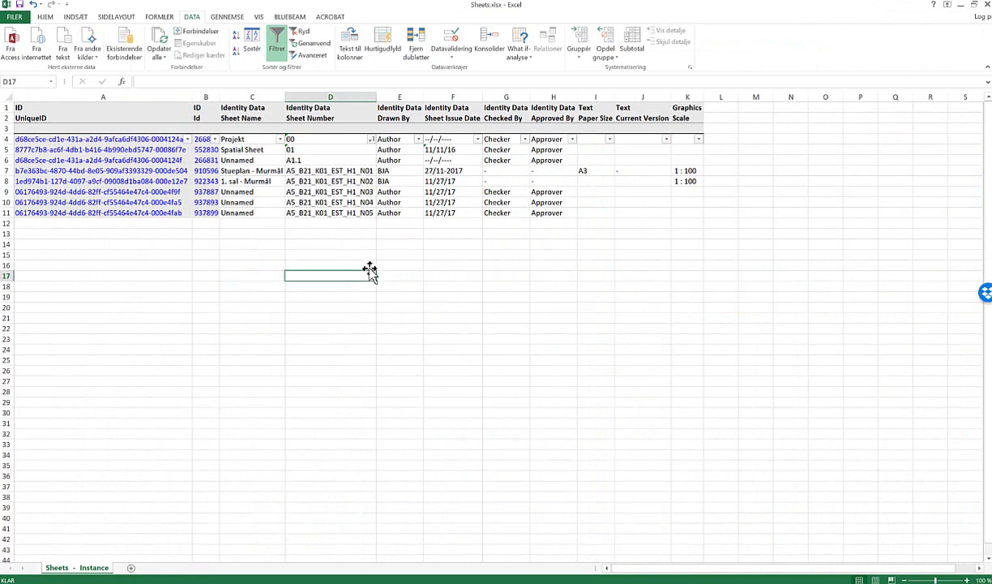
key(alt+Tab)
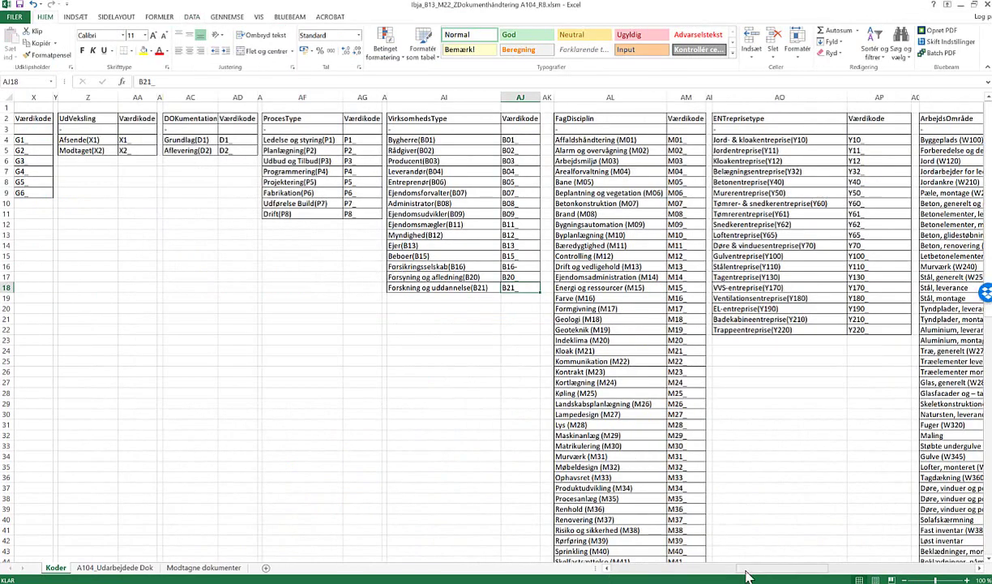
drag(778, 567, 867, 568)
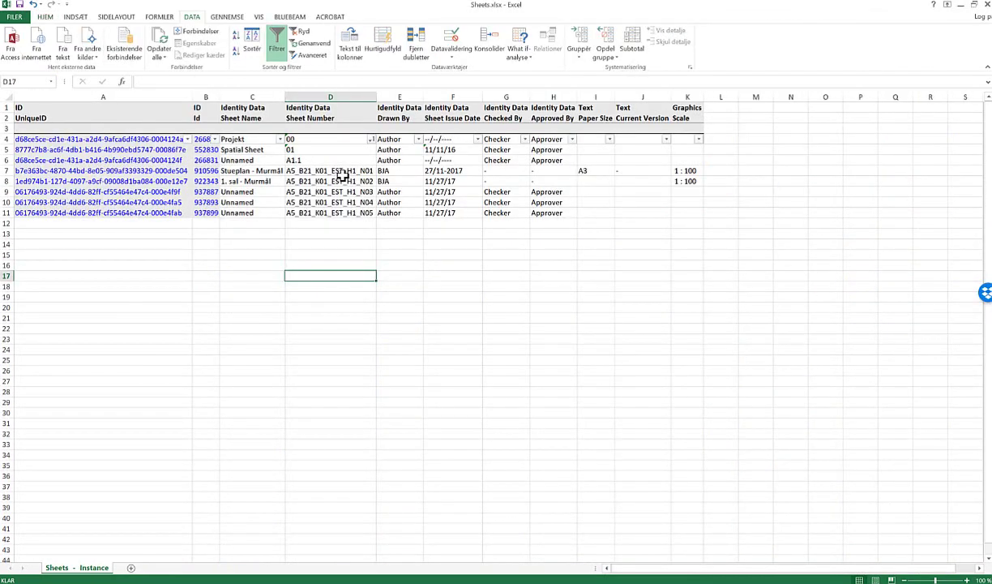
key(ctrl+Tab)
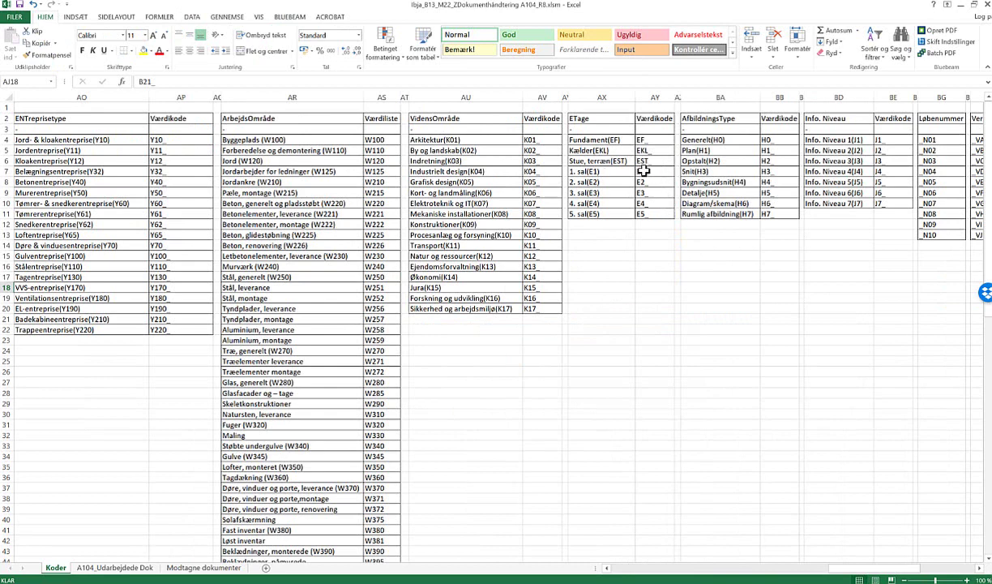
key(ctrl+Tab)
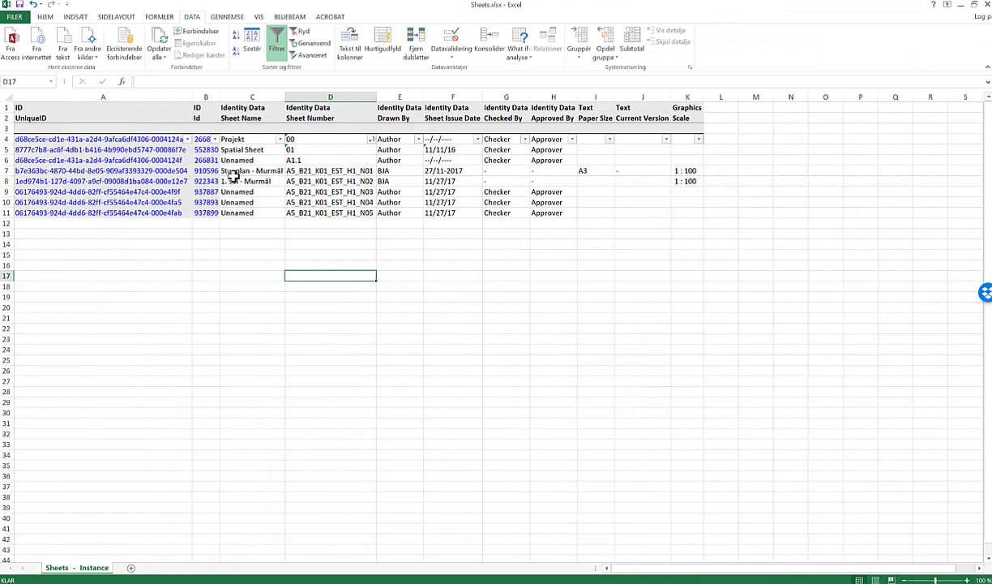
click(325, 180)
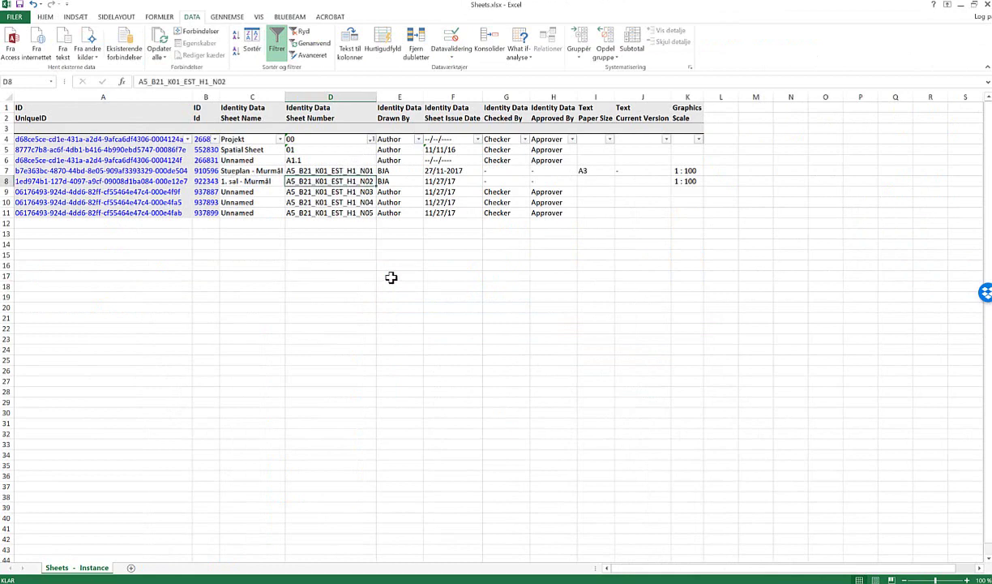
key(alt+Tab)
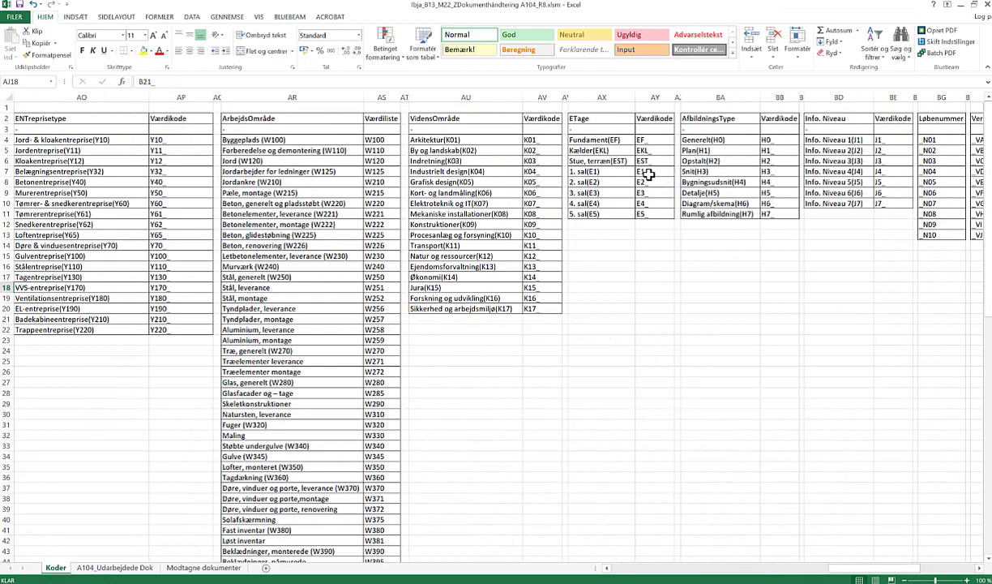
key(alt+Tab)
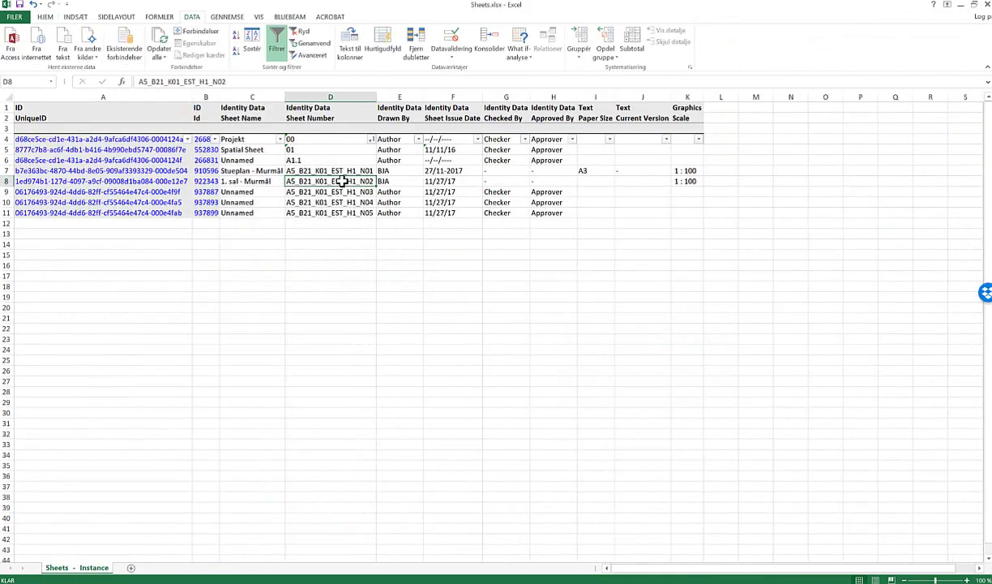
- Change the floor code in D8's sheet number from EST to E1
key(F2)
key(BackSpace)
key(BackSpace)
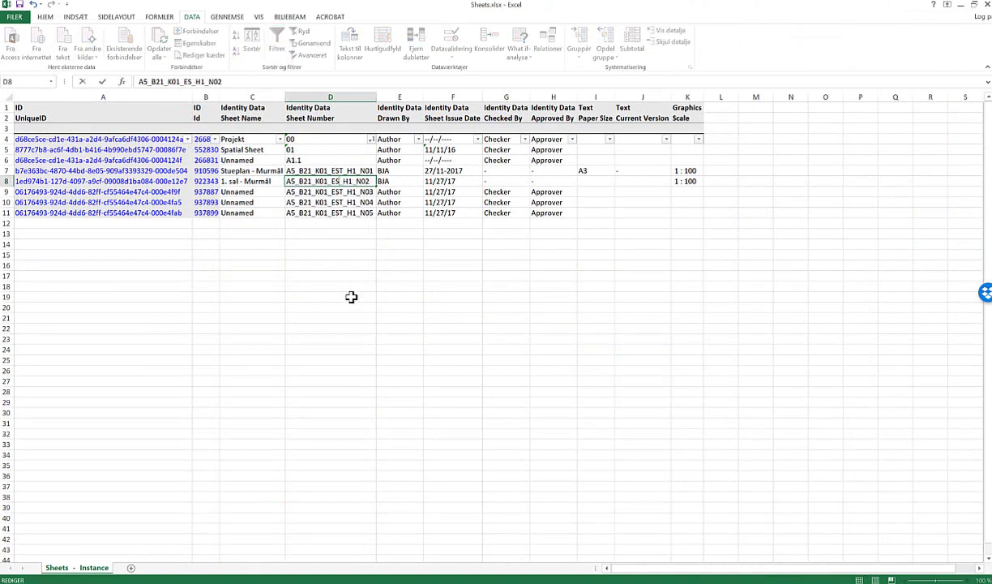
text(1)
key(Return)
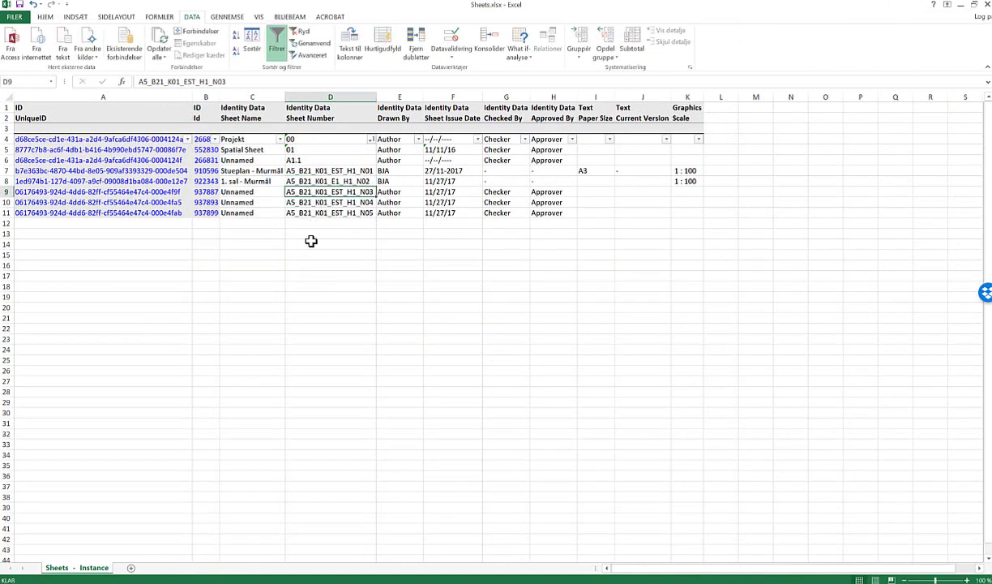
- Fill Drawn By with BJA for all rows 4 through 11
click(392, 180)
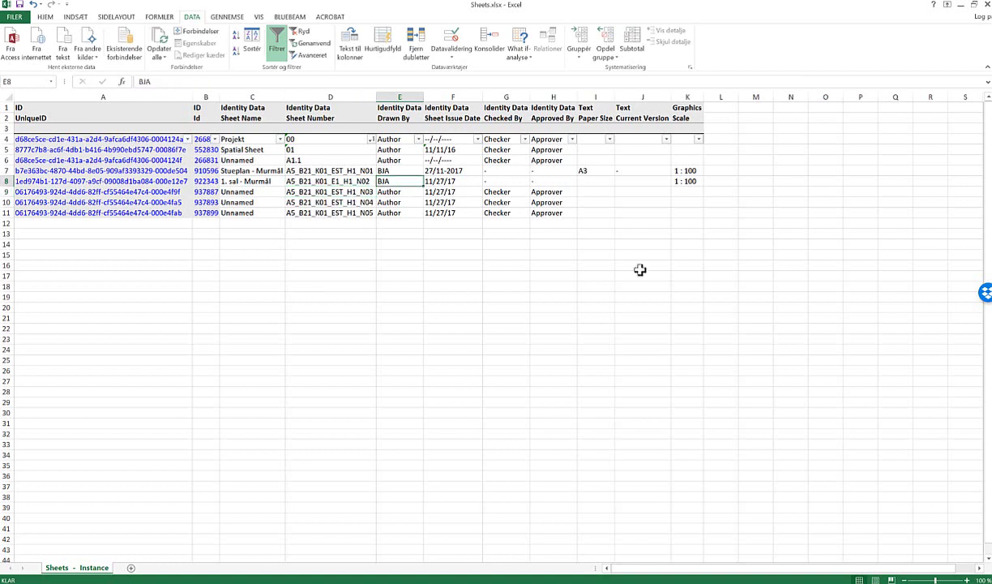
drag(423, 186, 422, 214)
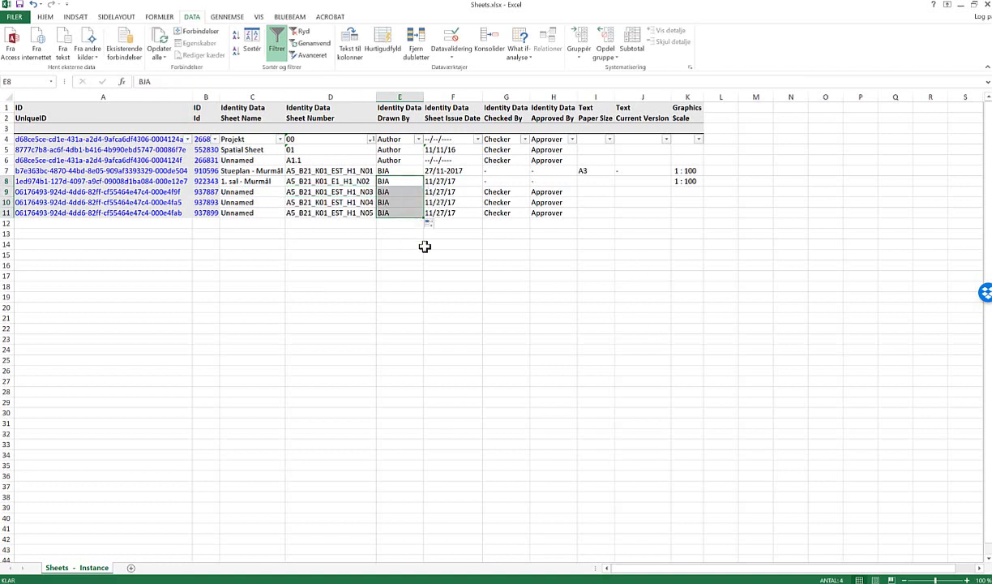
click(451, 328)
click(413, 170)
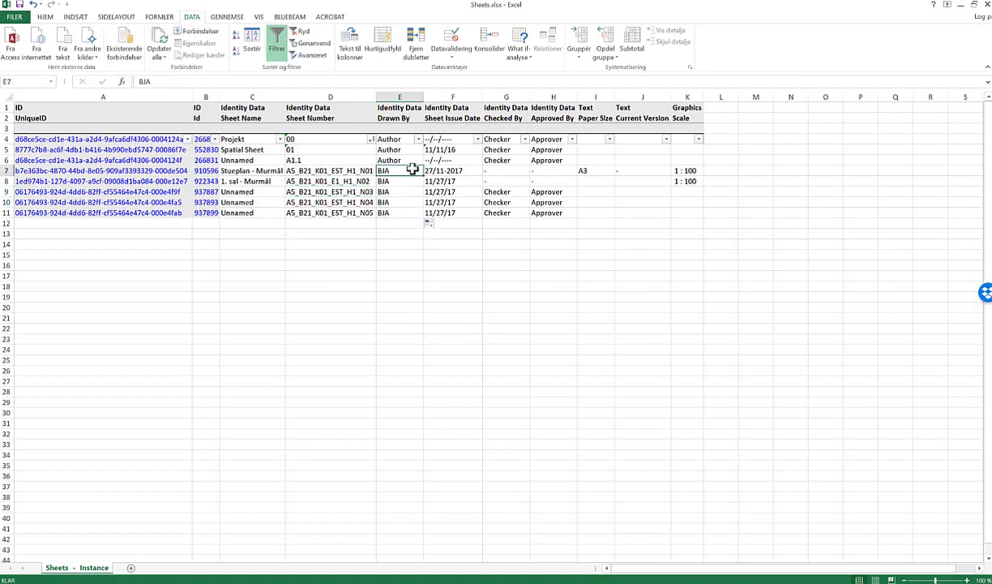
drag(423, 174, 396, 133)
click(458, 332)
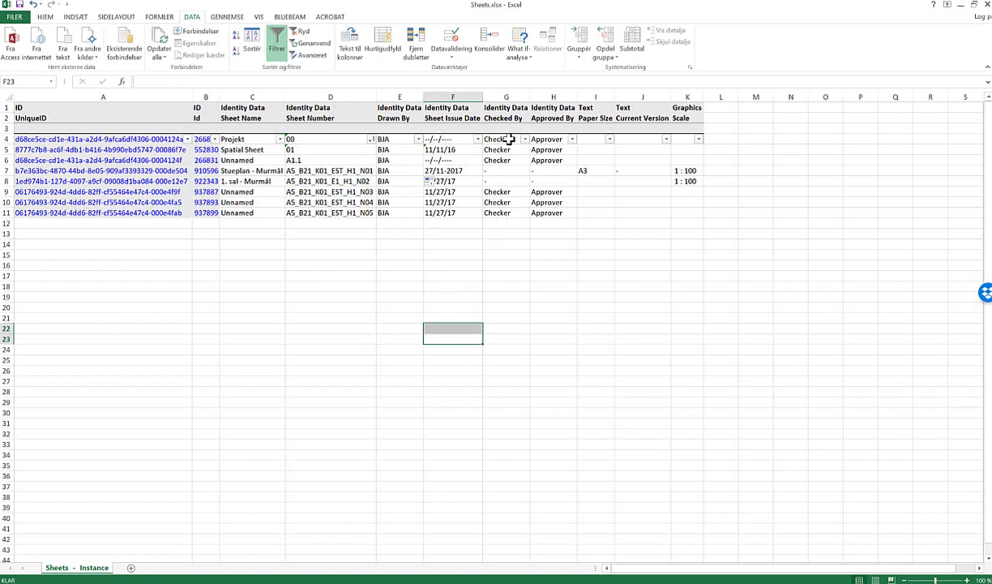
- Enter a dash in every Checked By cell G4:G11 and select them for copying
drag(508, 140, 505, 212)
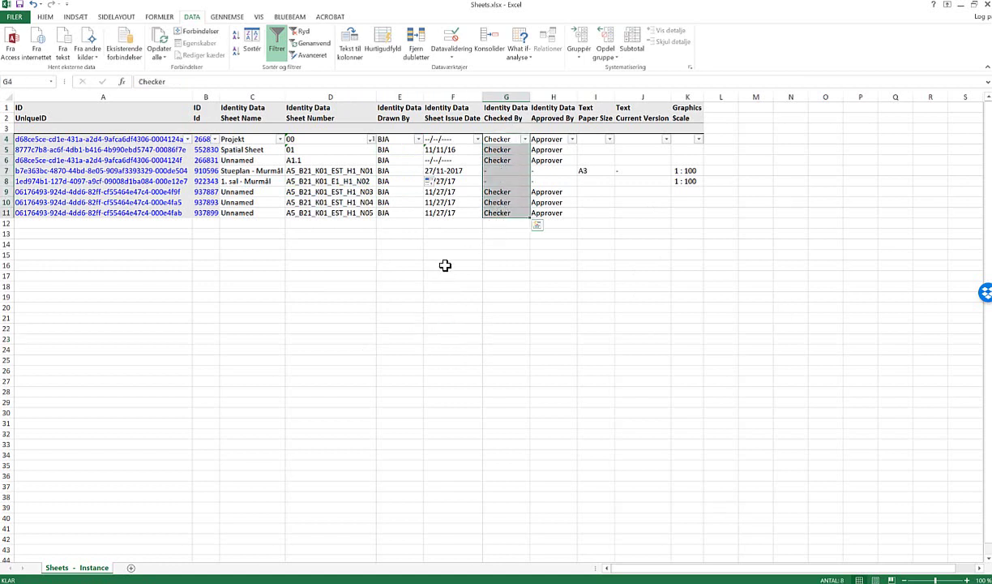
text(-)
key(Return)
text(-)
key(Return)
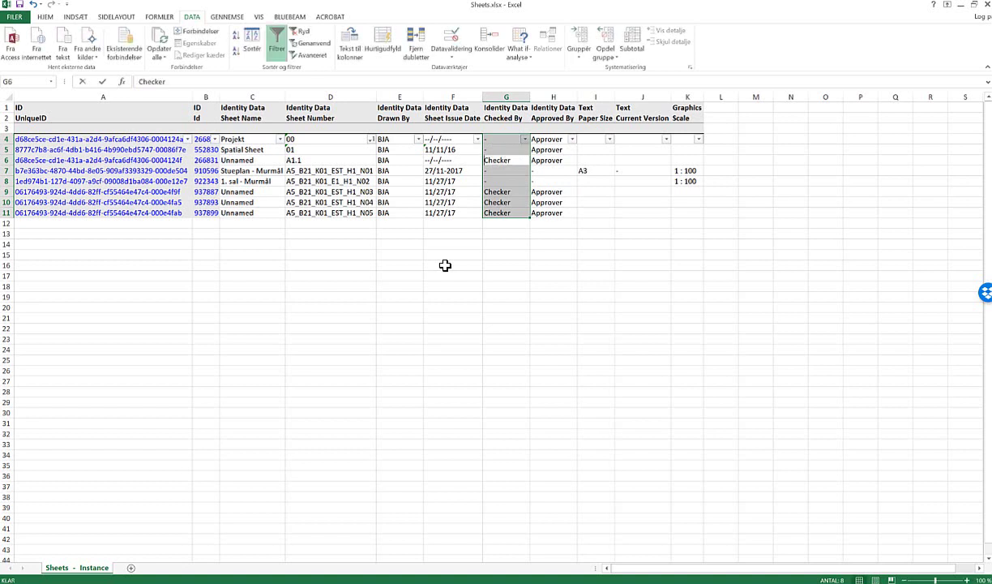
text(-)
key(Return)
key(Return)
text(-)
key(Return)
text(-)
key(Return)
text(-)
key(Return)
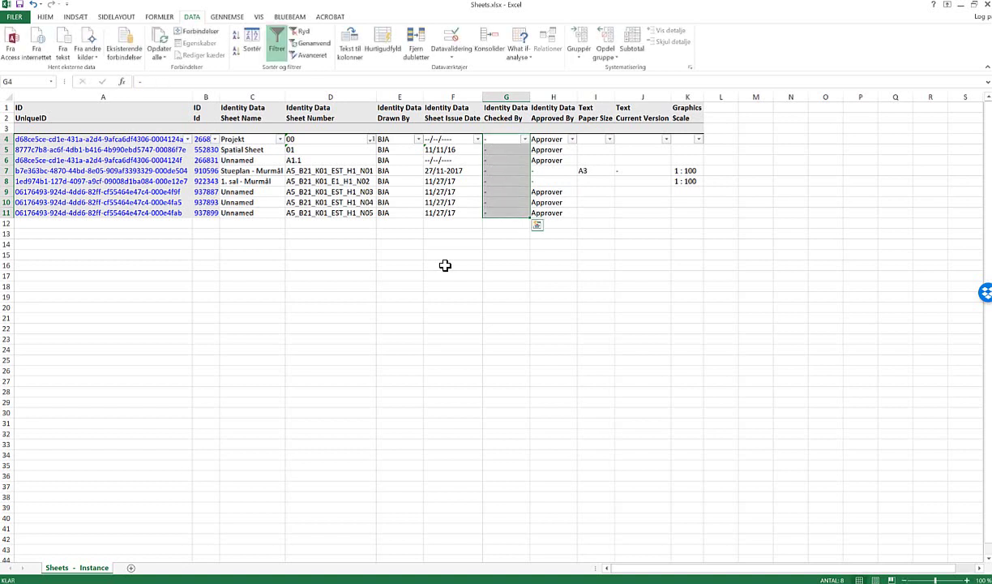
drag(507, 139, 503, 213)
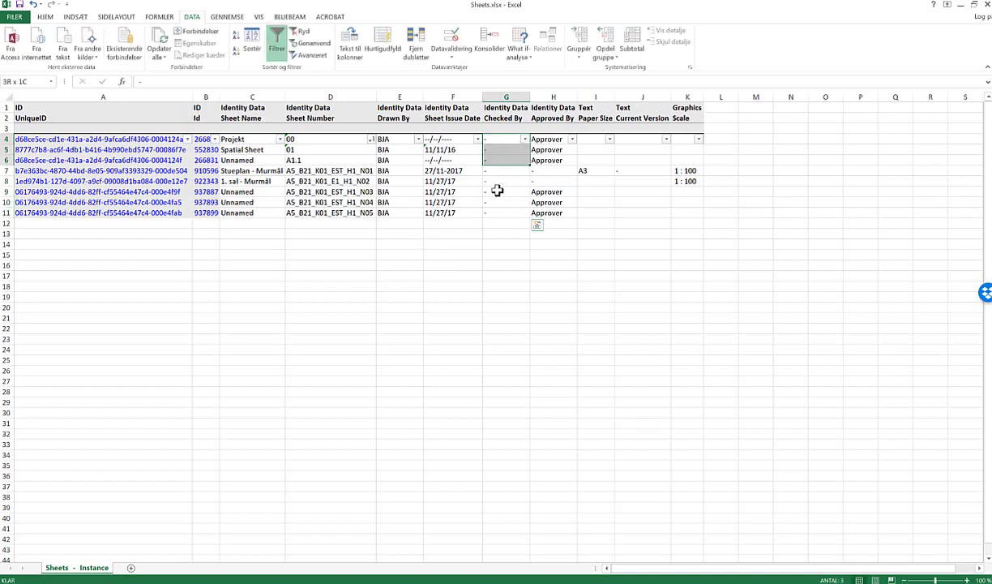
- Paste the dashes into the Approved By column, replacing the Approver entries
key(ctrl+c)
key(Right)
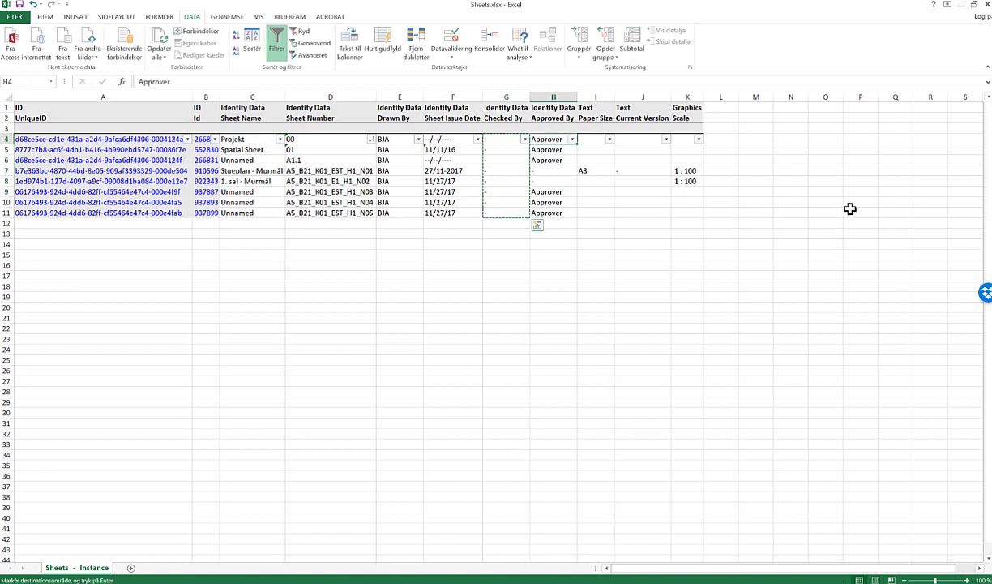
key(ctrl+v)
click(643, 266)
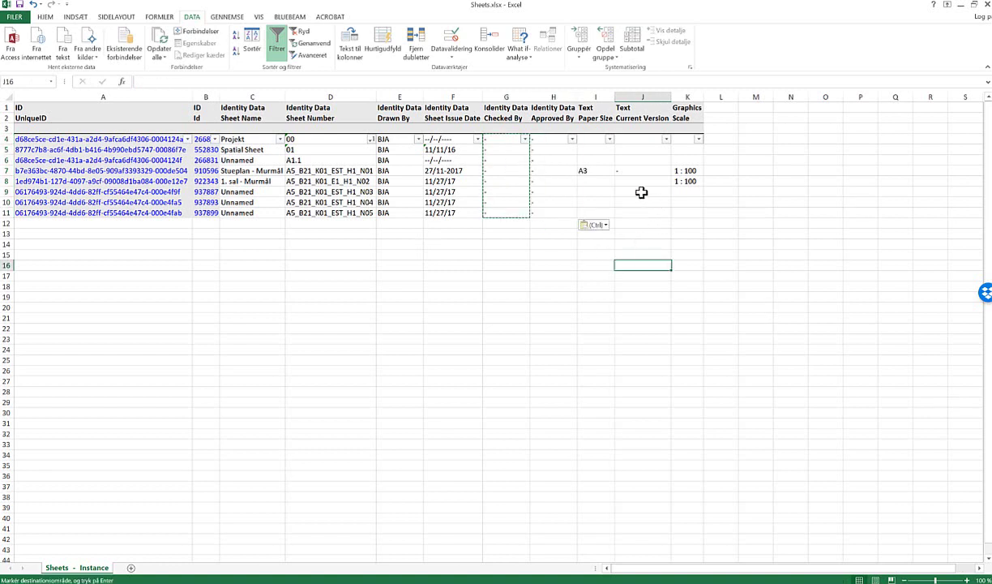
- Fill Paper Size with A3 from I7 into rows 4 through 10
click(594, 143)
click(596, 170)
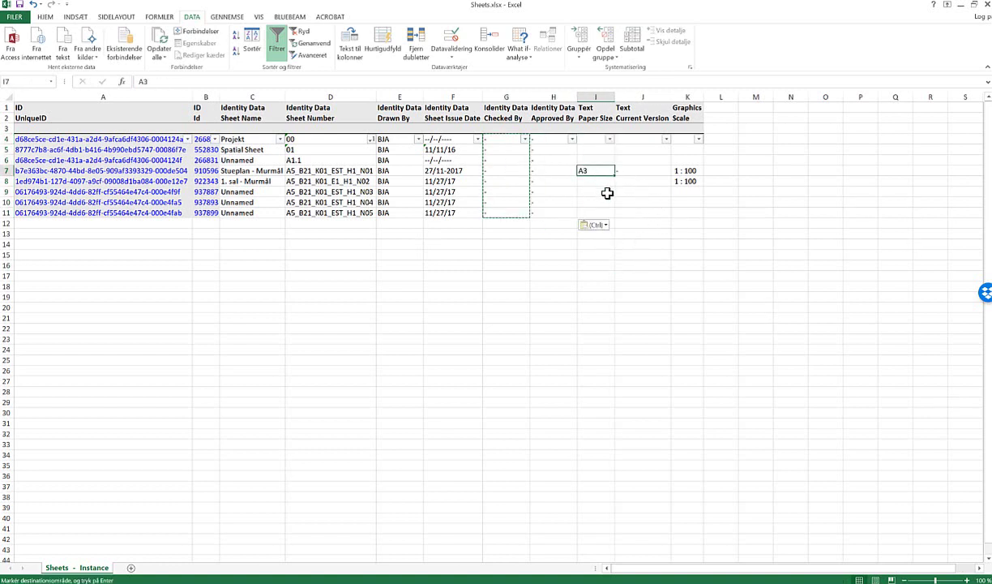
drag(615, 176, 613, 209)
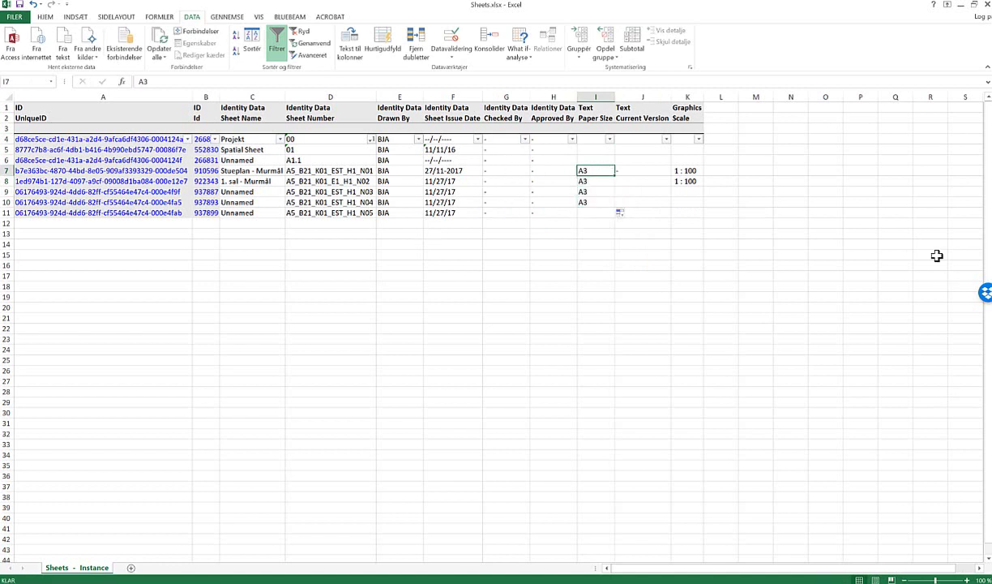
mouse_move(600, 170)
mouse_down()
mouse_move(604, 181)
mouse_move(596, 137)
mouse_up()
click(717, 233)
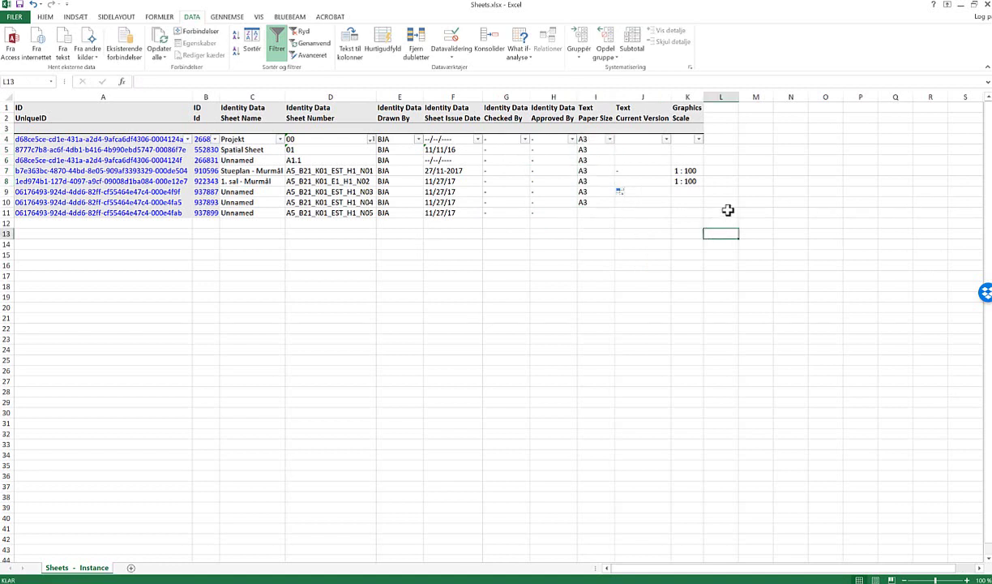
click(686, 181)
key(Left)
key(Down)
key(Down)
key(Down)
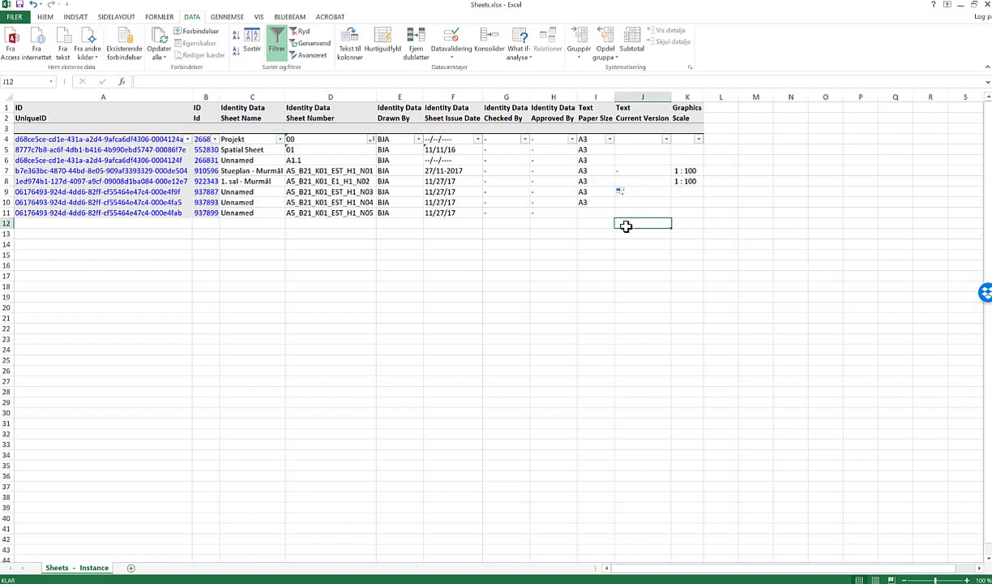
click(632, 263)
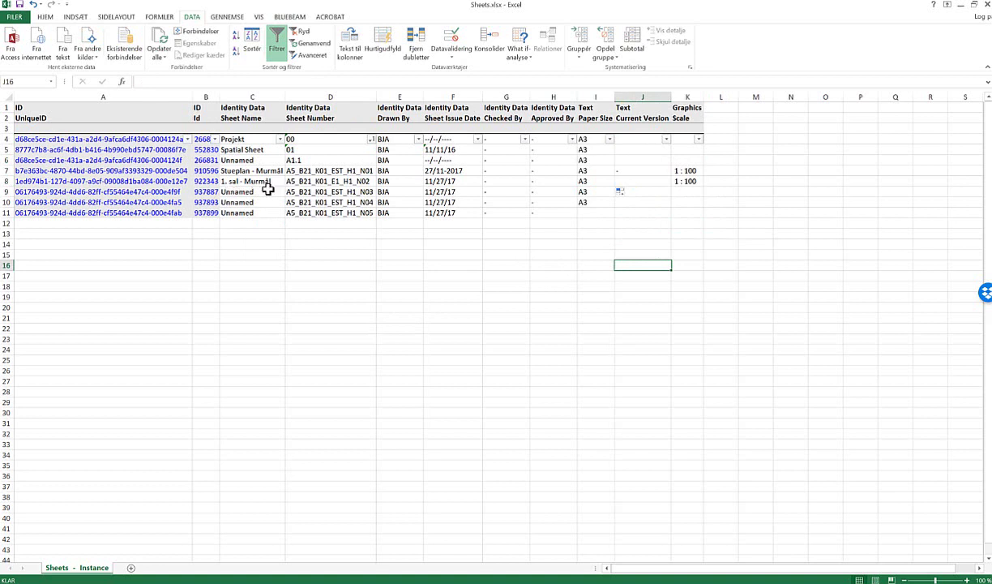
- Rename rows 9 and 10 to 'Stueplan - Rumoversigt' and '1. sal - Rumoversigt'
click(267, 189)
text(Rumpla)
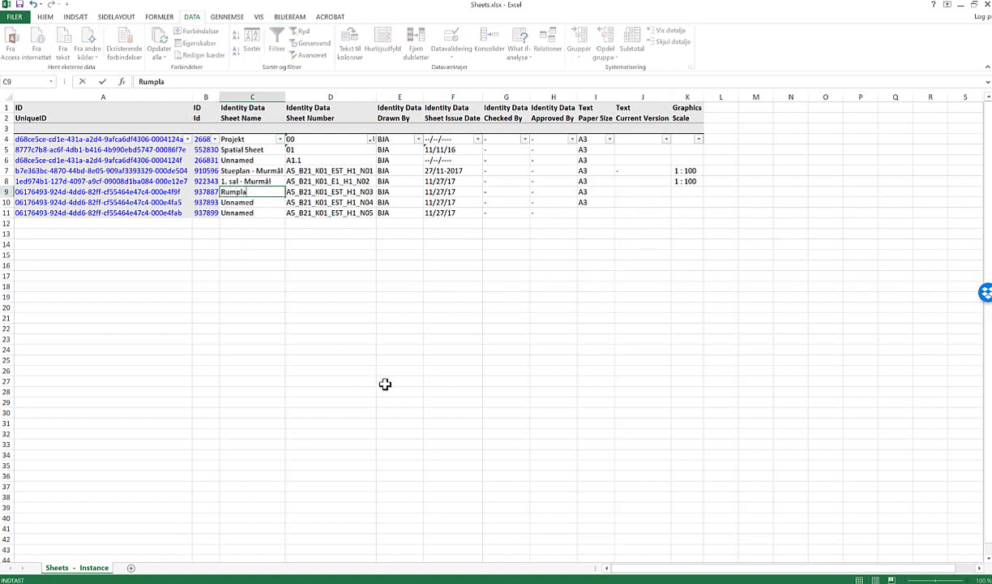
key(BackSpace)
key(BackSpace)
key(BackSpace)
text(Stueplan - Rumoversigt)
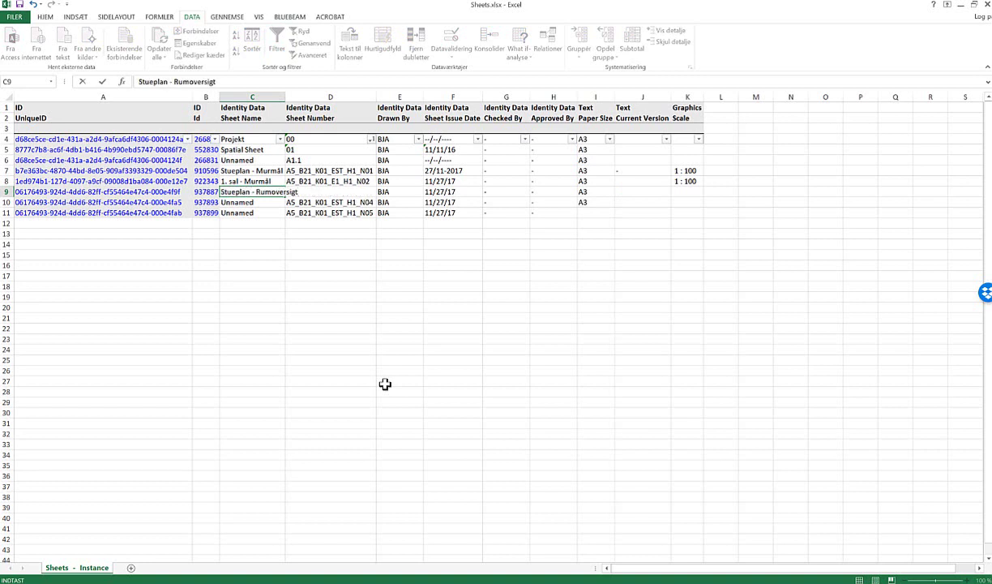
key(Return)
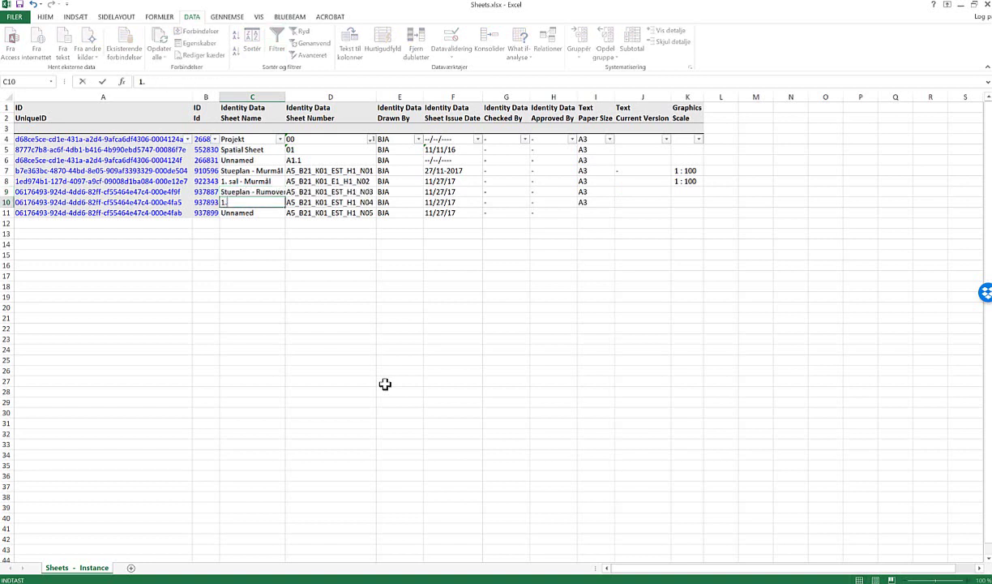
text(1. sal - Rumoversigt)
- Change D10 to A5_B21_K01_E1_H1_N04 and name row 11 'Stueplan - Ventilation'
click(359, 202)
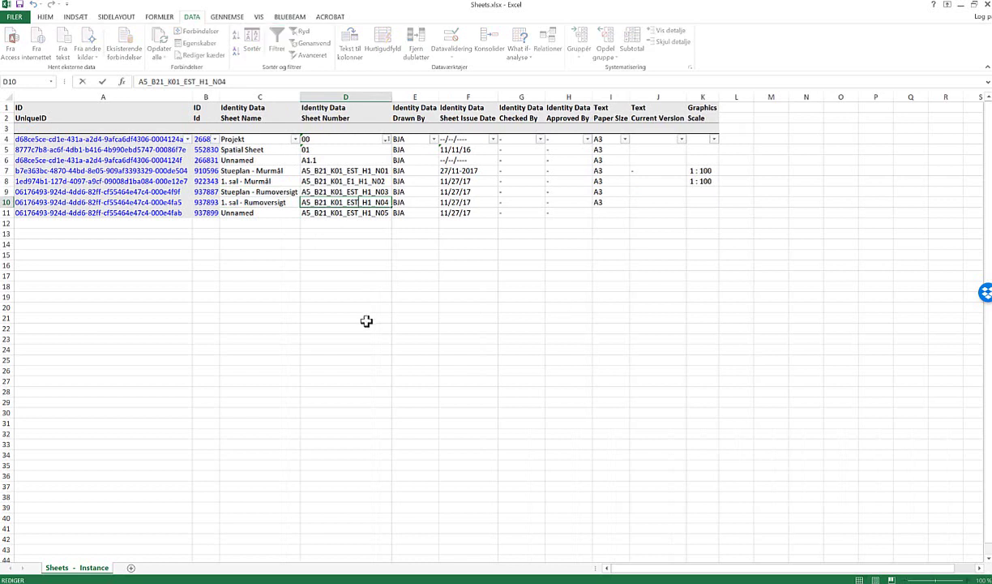
key(BackSpace)
key(BackSpace)
text(1)
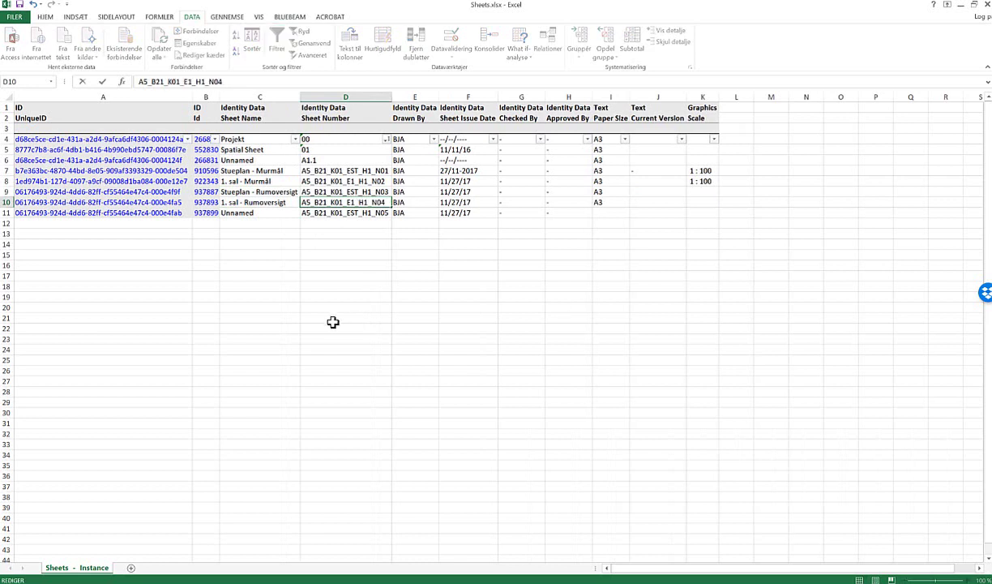
key(Return)
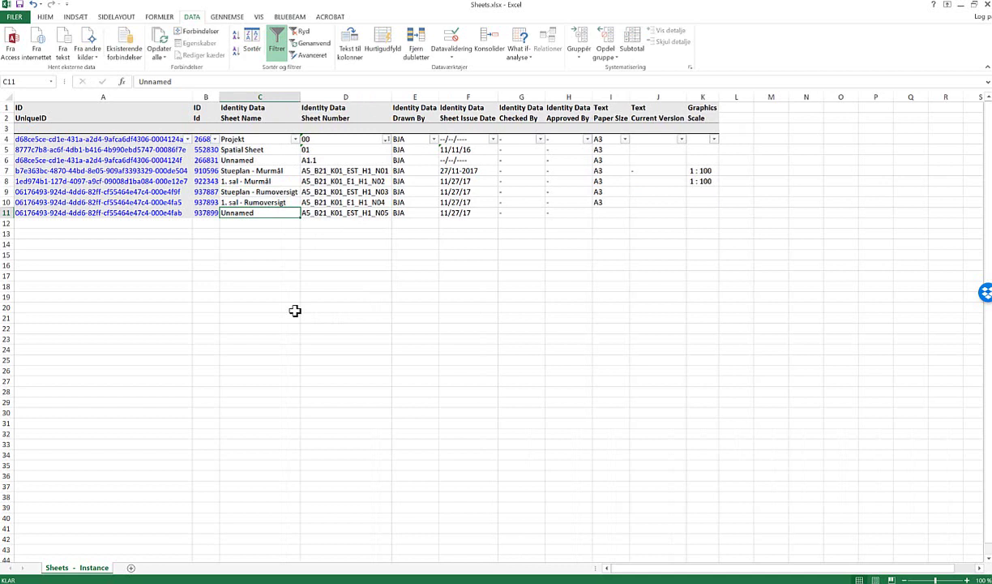
text(Stueplan - Ventilation)
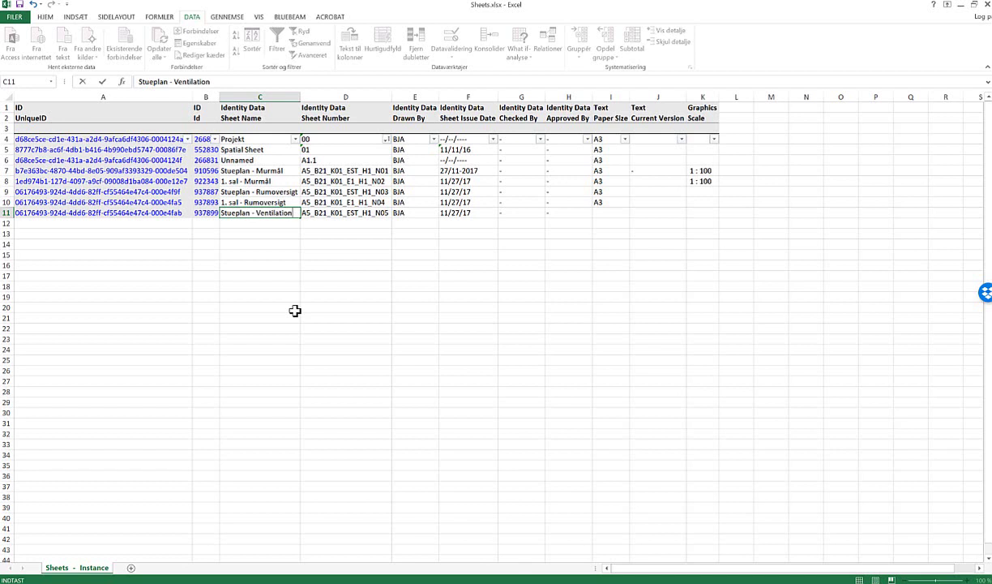
key(Return)
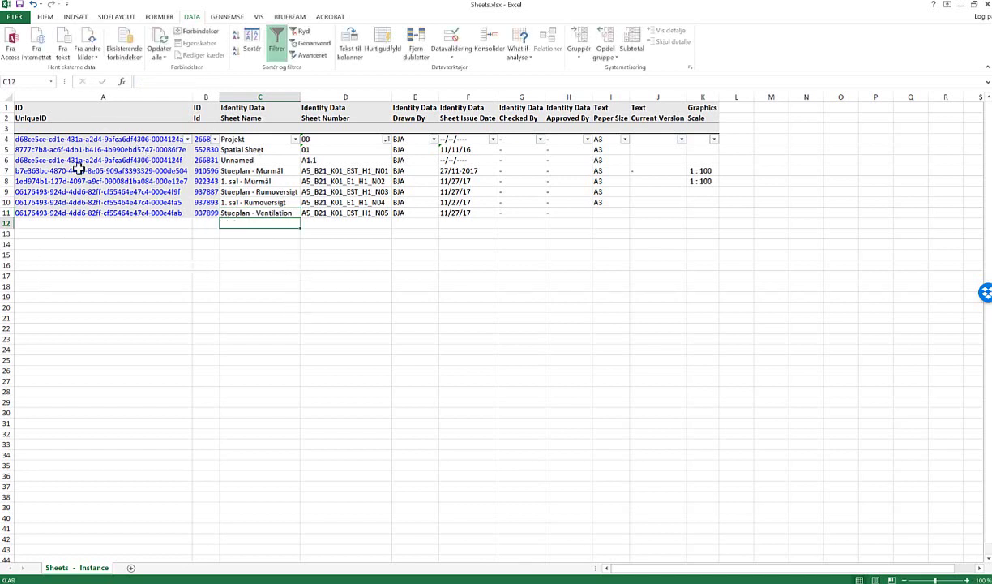
click(526, 296)
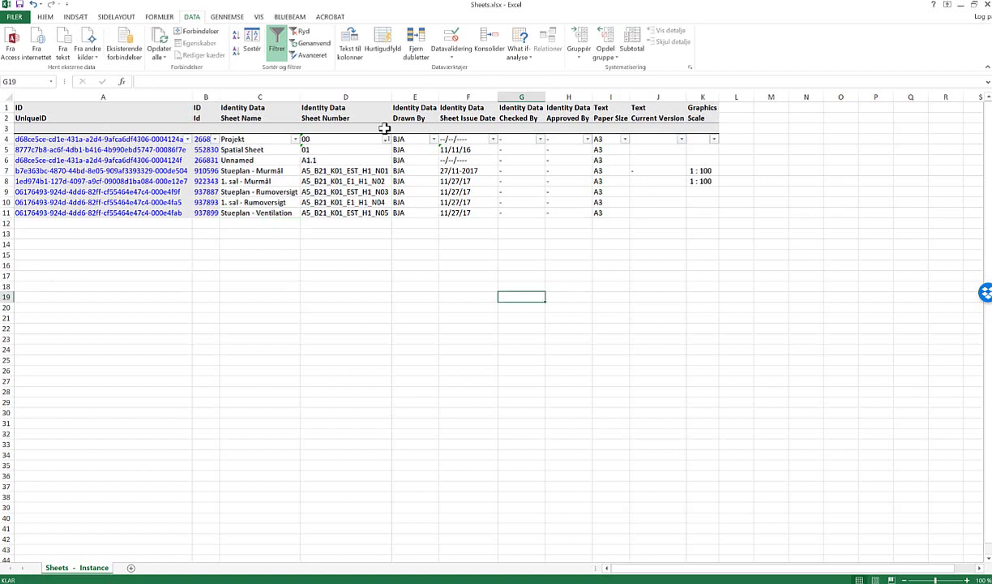
- Copy the 27-11-2017 issue date from F7 into F8
click(469, 213)
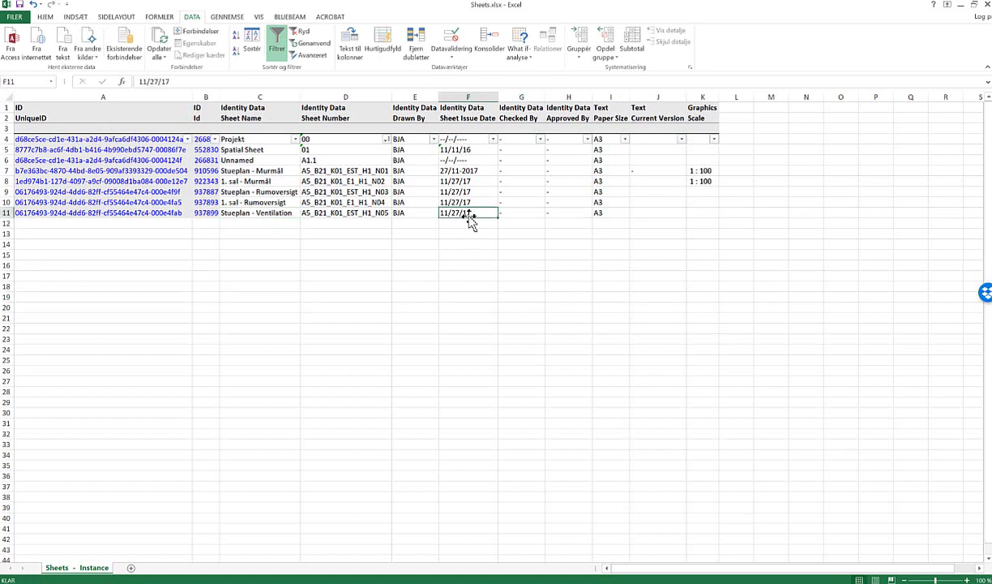
key(Up)
key(Up)
key(Up)
key(ctrl+c)
key(Down)
key(ctrl+v)
key(Up)
mouse_move(469, 170)
mouse_down()
mouse_move(487, 182)
mouse_move(486, 215)
mouse_up()
- Fill 27-11-2017 down the issue dates, then close Revit's Excel export window
click(600, 277)
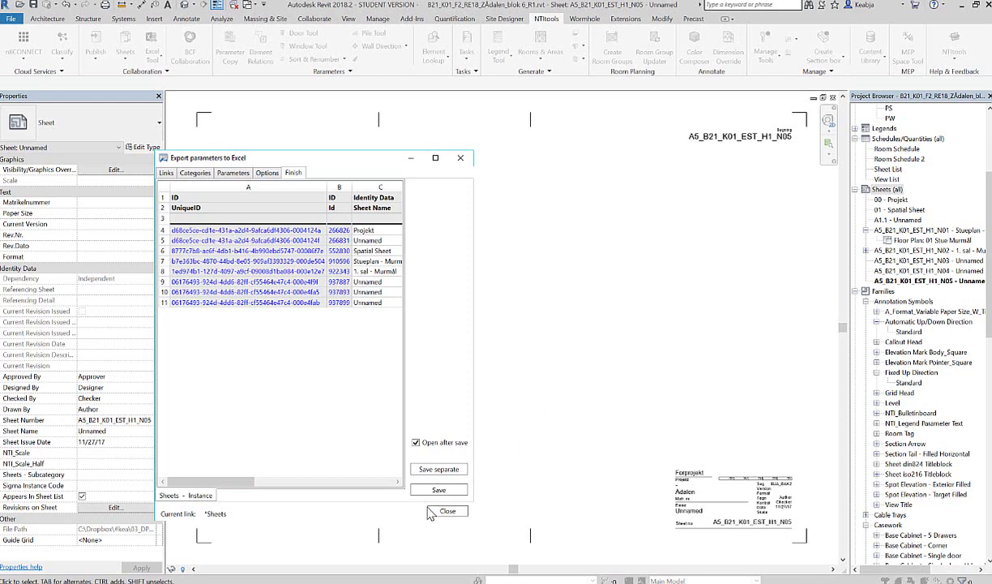
click(431, 510)
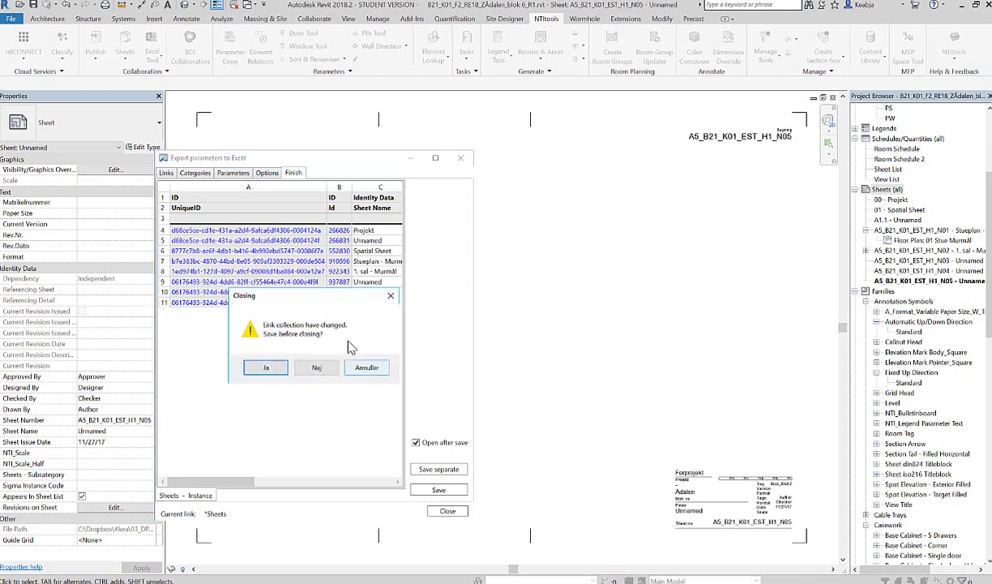
click(316, 367)
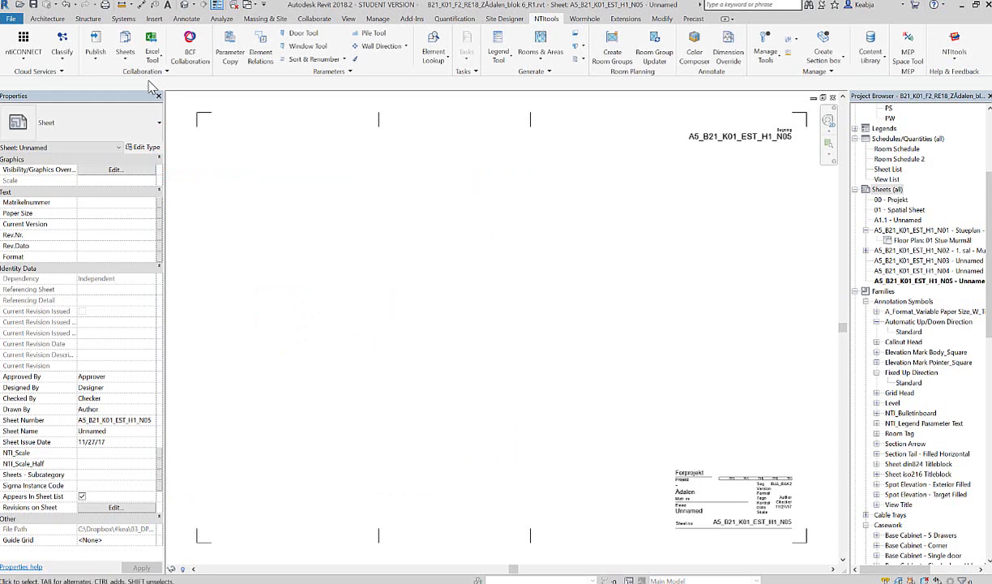
click(160, 63)
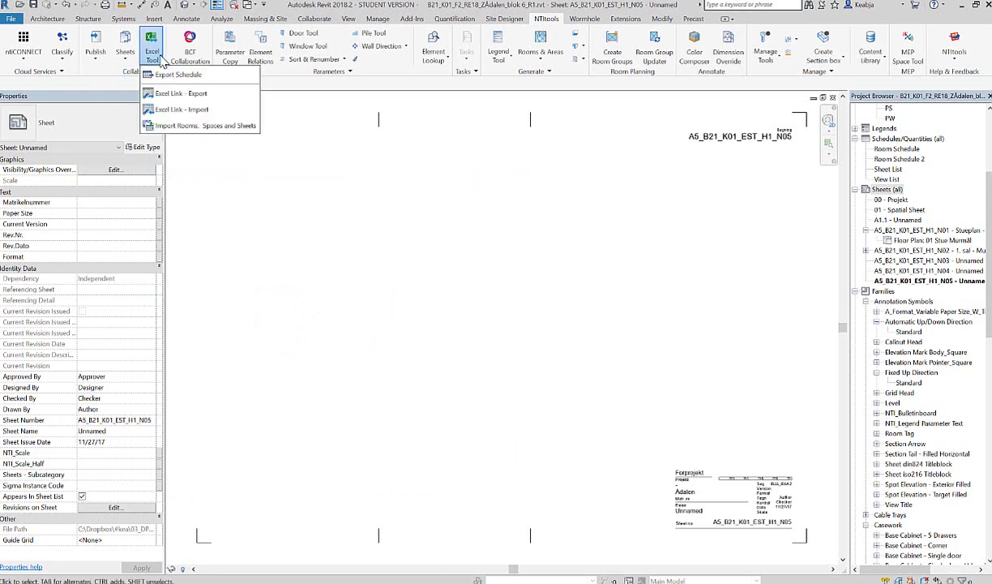
- Import the edited Sheets.xlsx and accept all changes, making N05 'Stueplan - Ventilation'
click(190, 110)
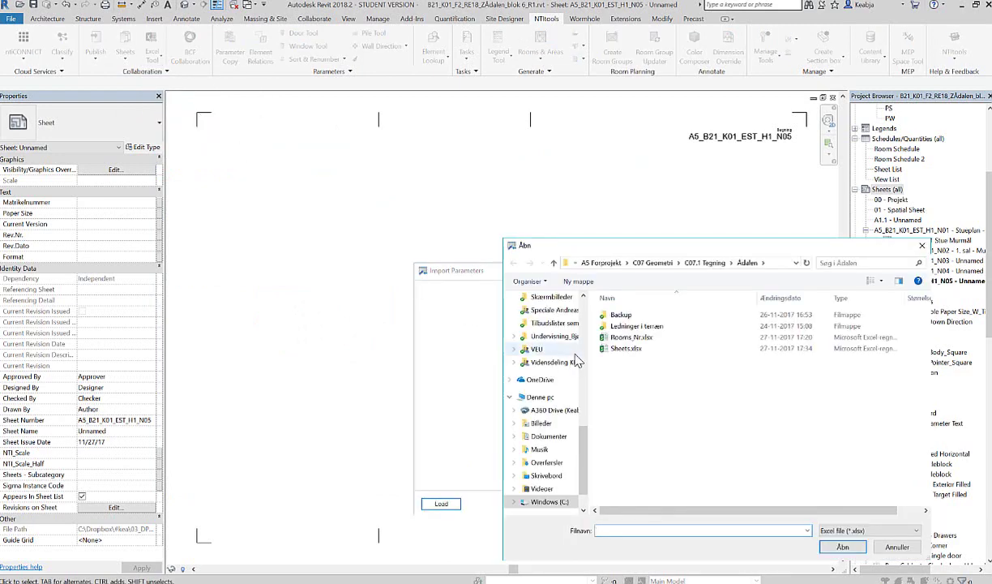
double_click(620, 349)
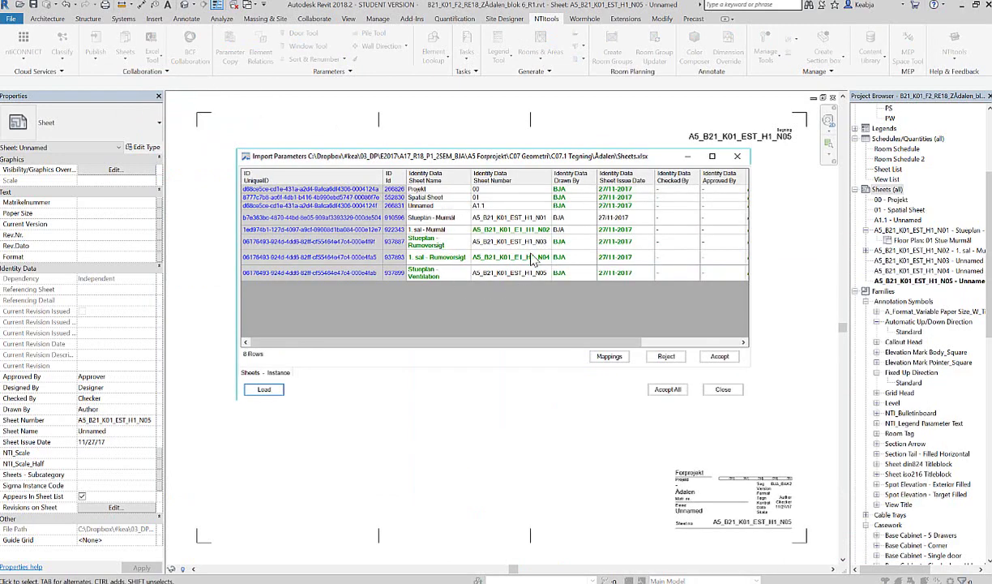
click(661, 389)
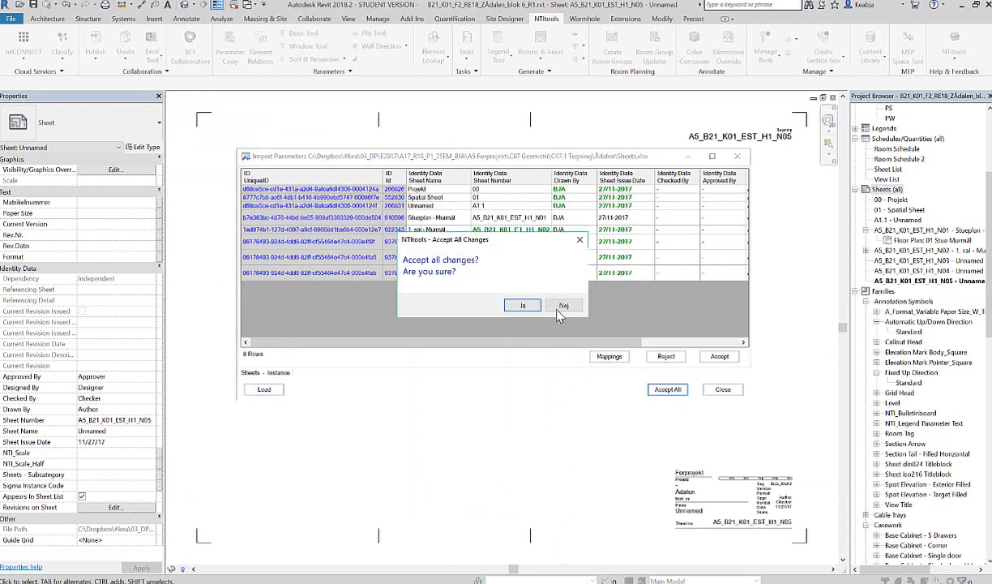
click(523, 305)
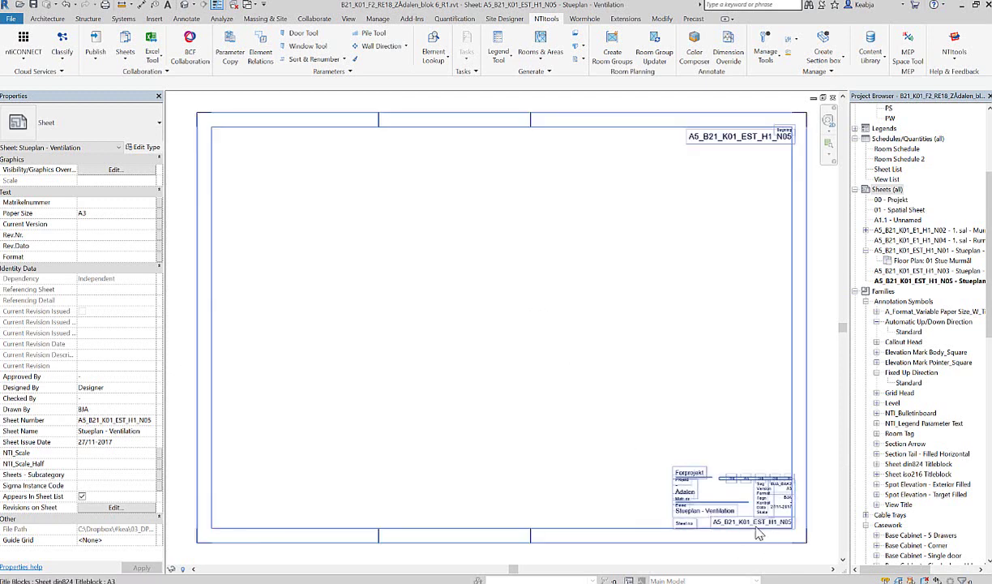
- Open the Sheet List schedule showing the five renamed A5_B21 sheets drawn by BJA
click(866, 251)
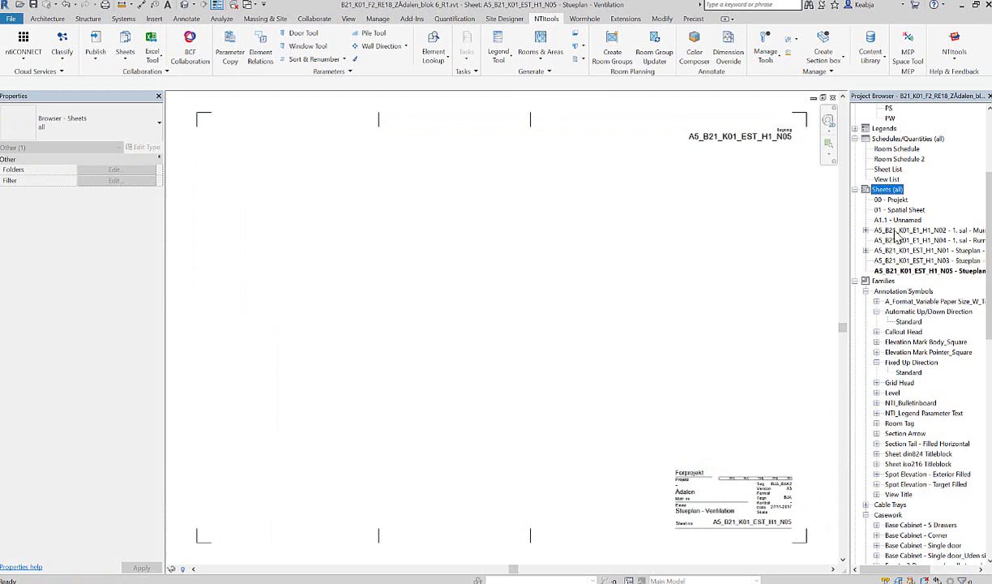
double_click(887, 169)
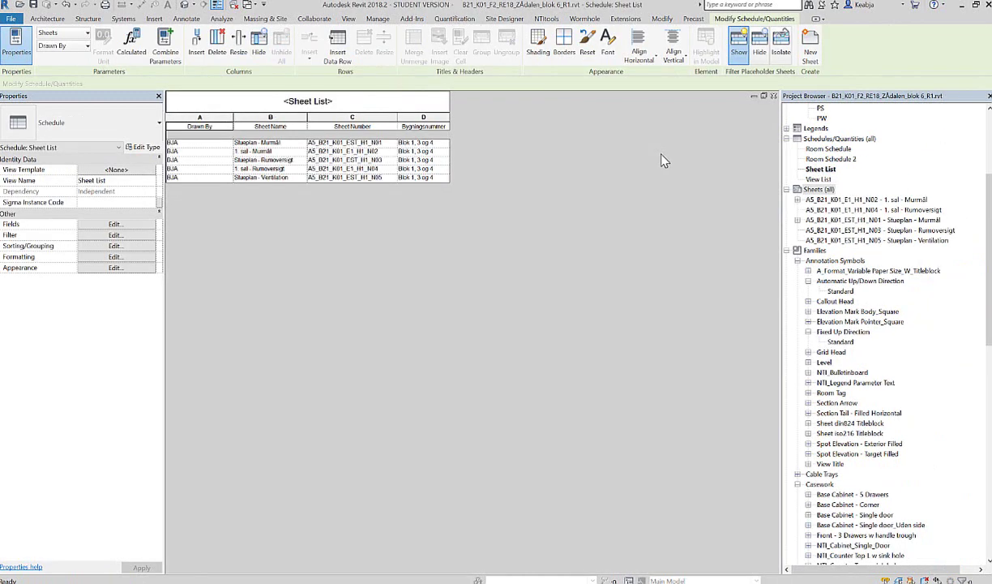